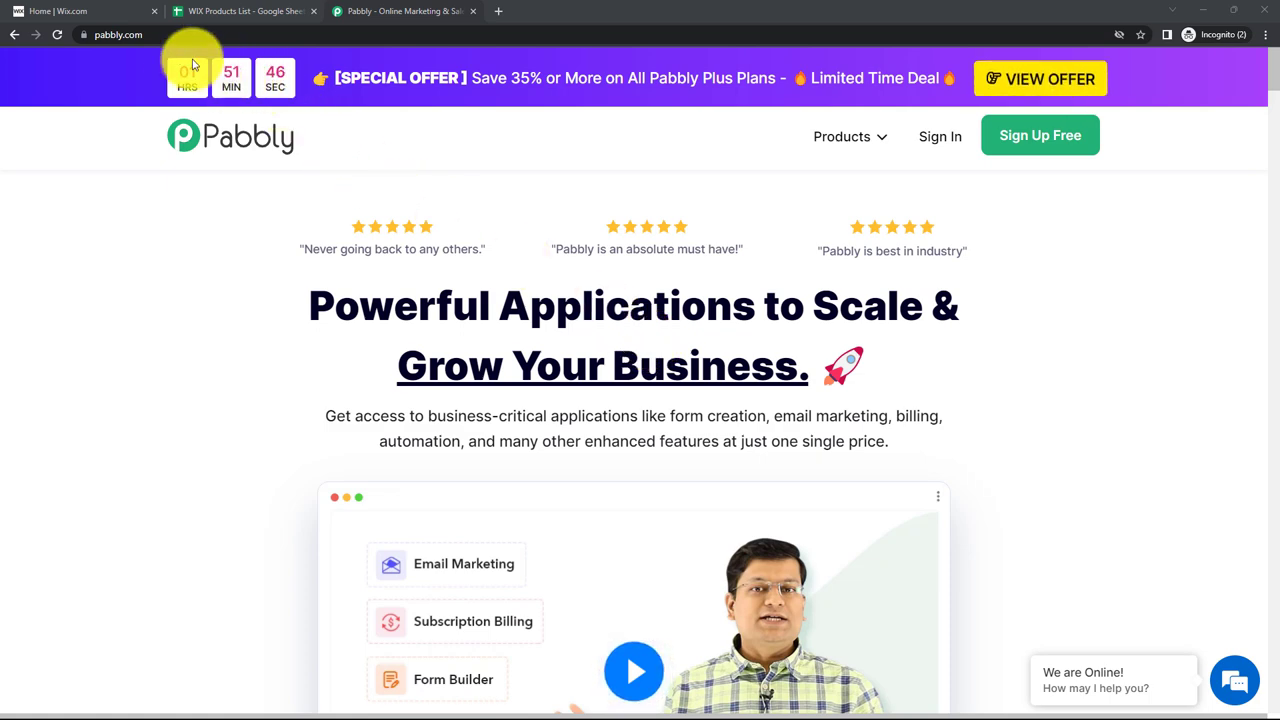
- Reload the Pabbly homepage, sign in, and launch Pabbly Connect from All Apps
click(108, 35)
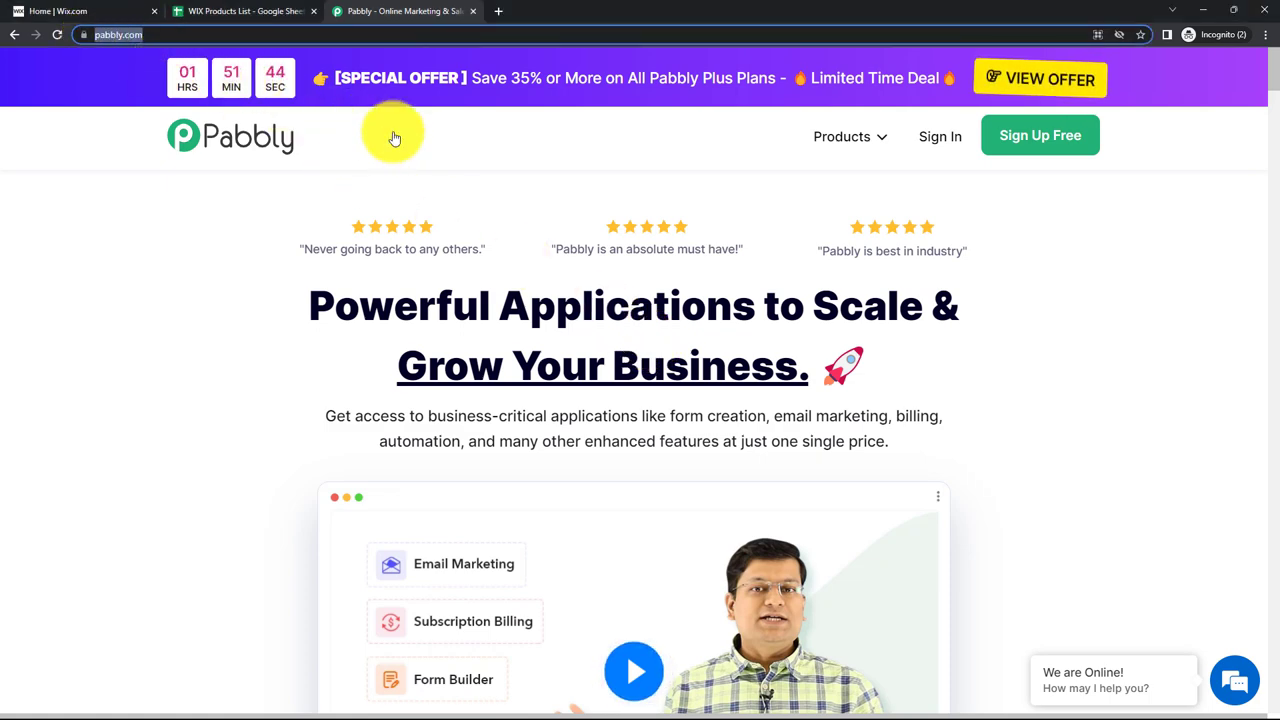
key(Return)
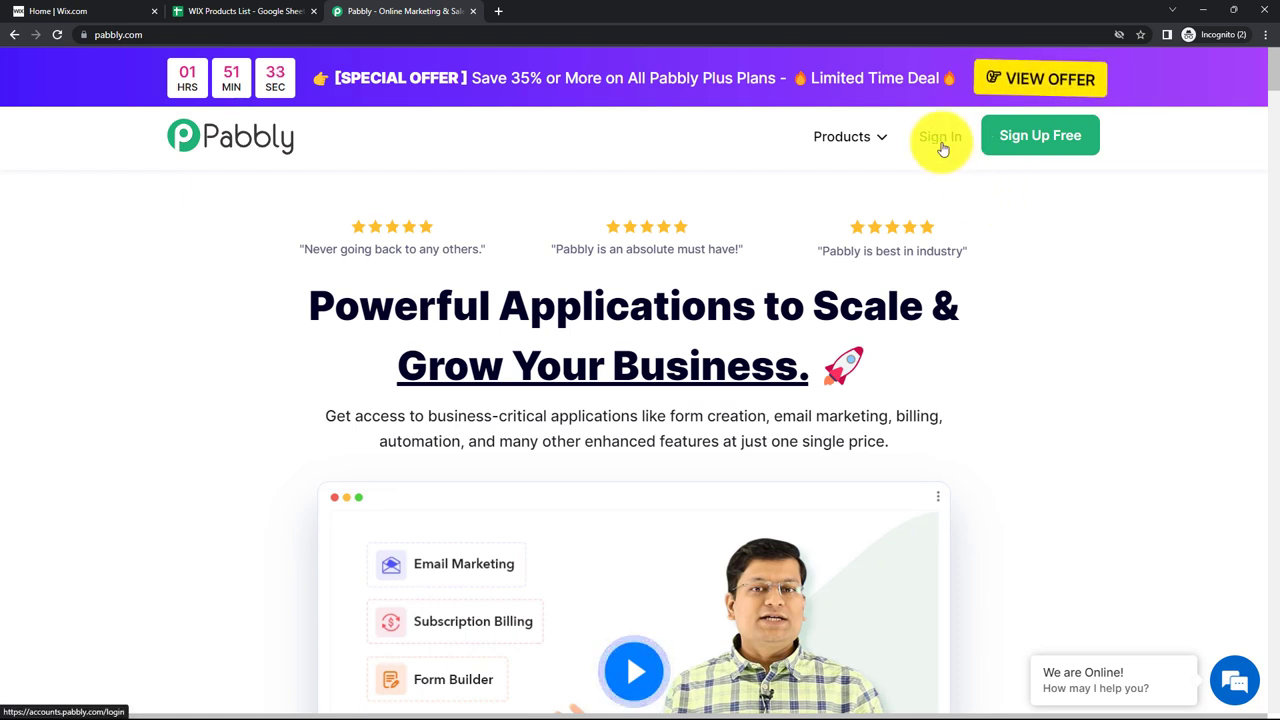
click(941, 147)
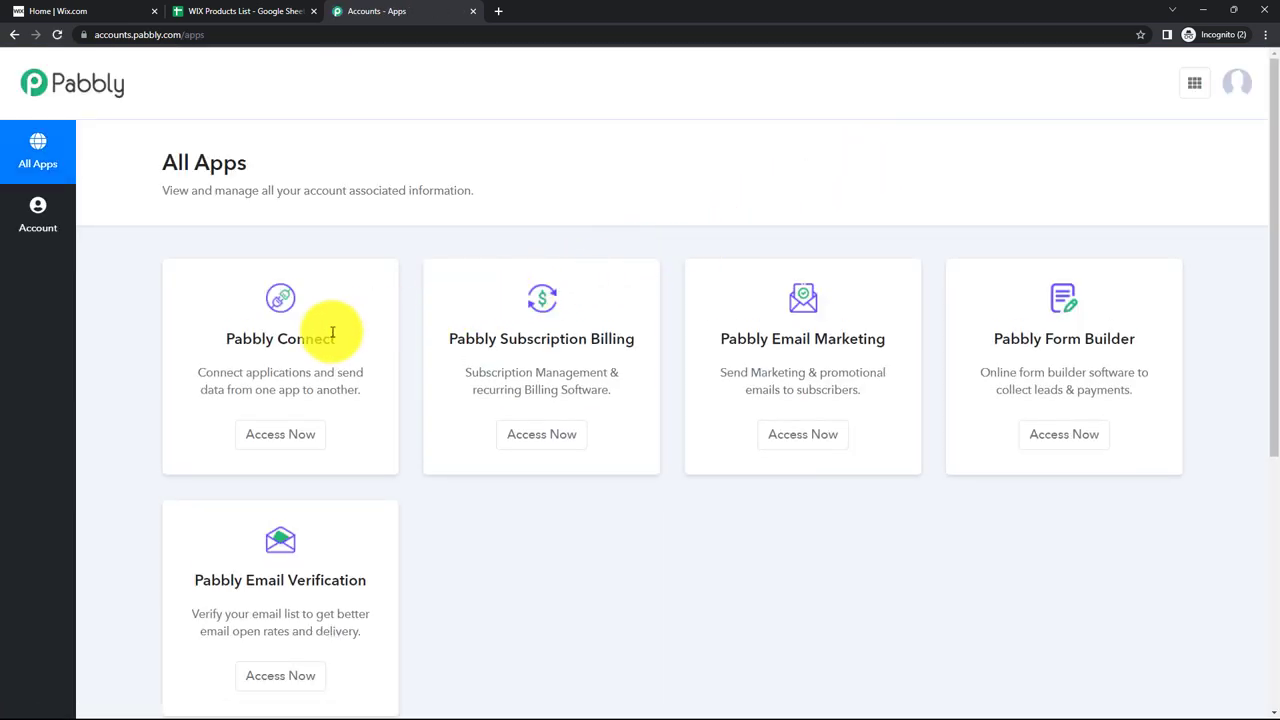
click(304, 433)
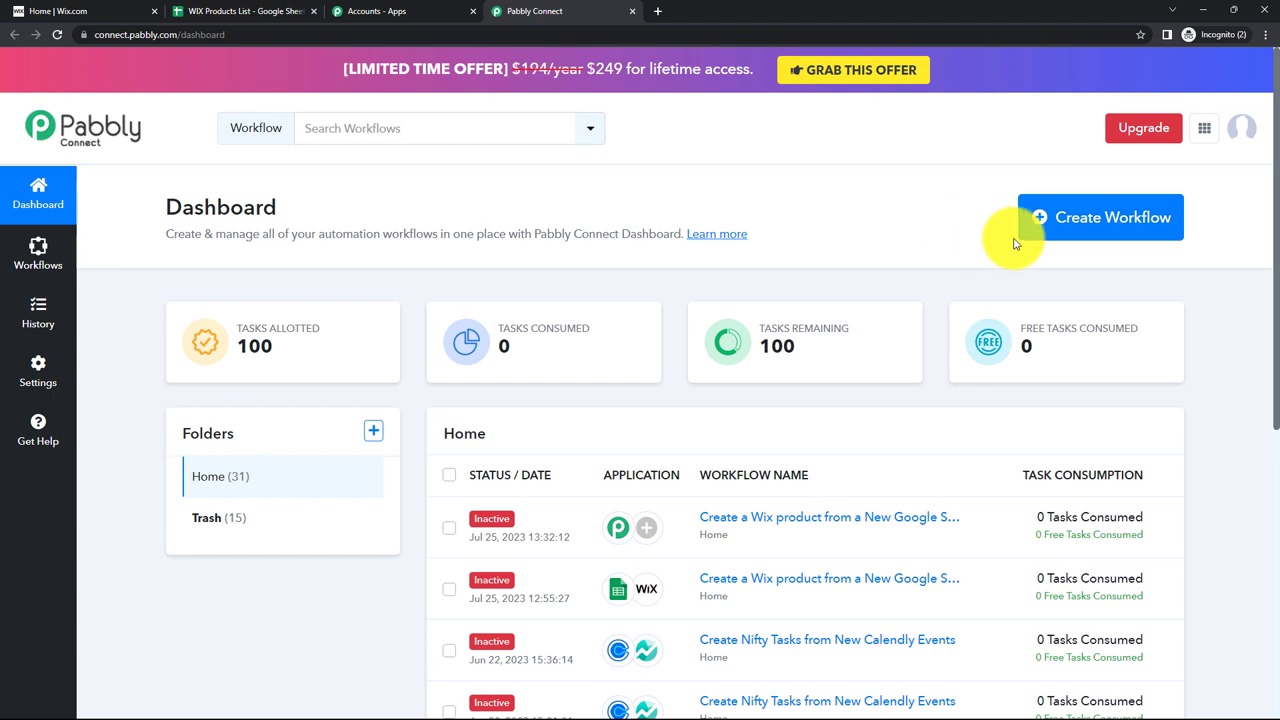
- Create a workflow named 'Create a Wix product from New Google Sheets Row'
click(1049, 228)
text(Create a Wix product from New Google Sheets Row)
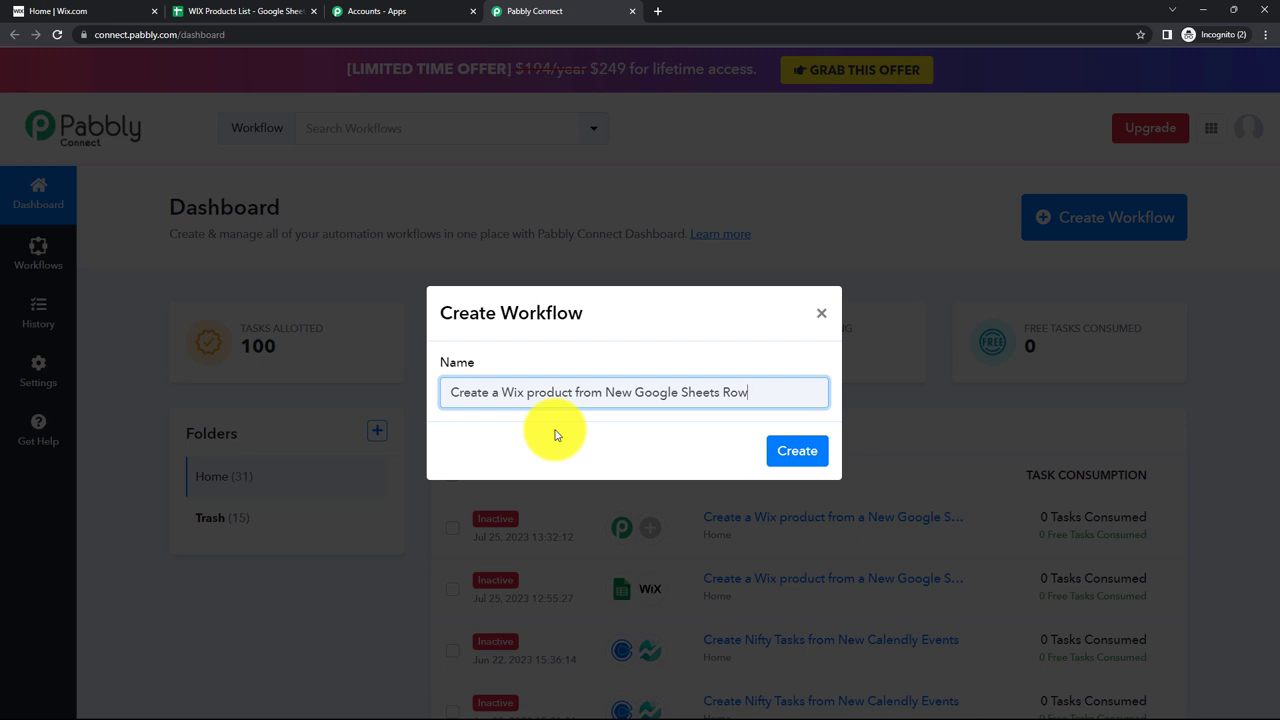
click(796, 453)
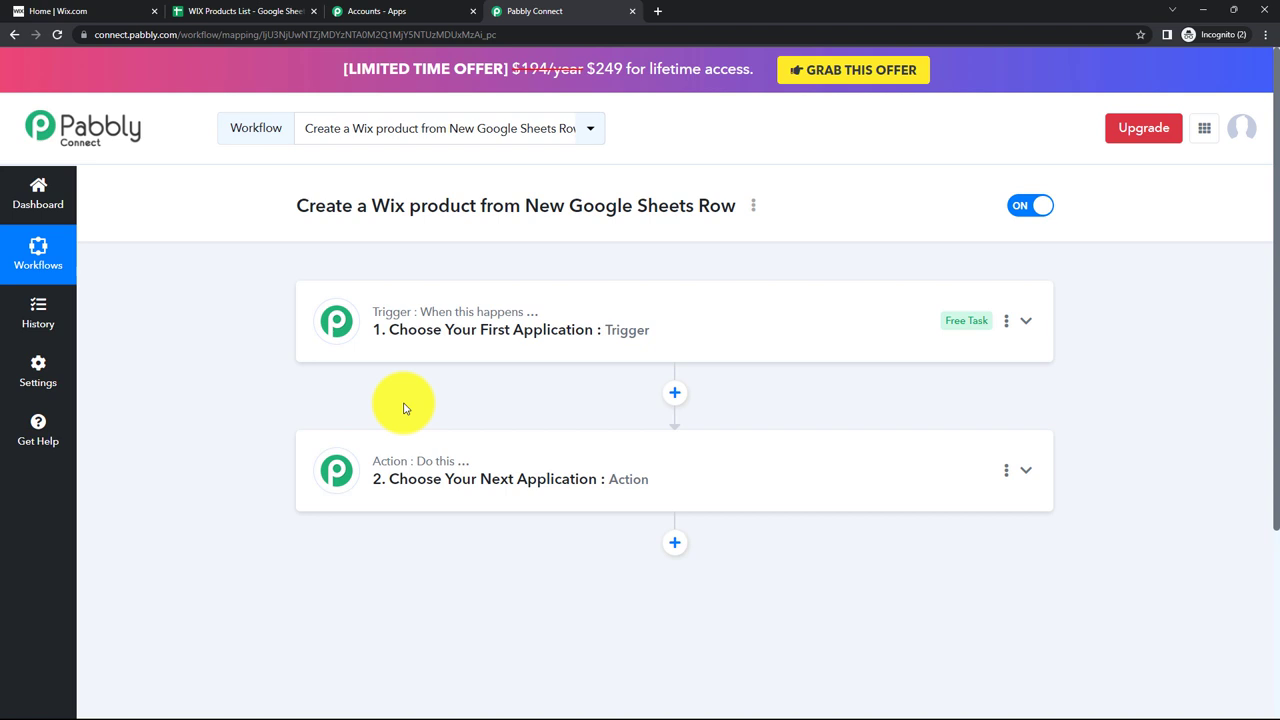
- Set the trigger to Google Sheets with the New or Updated Spreadsheet Row event
click(349, 345)
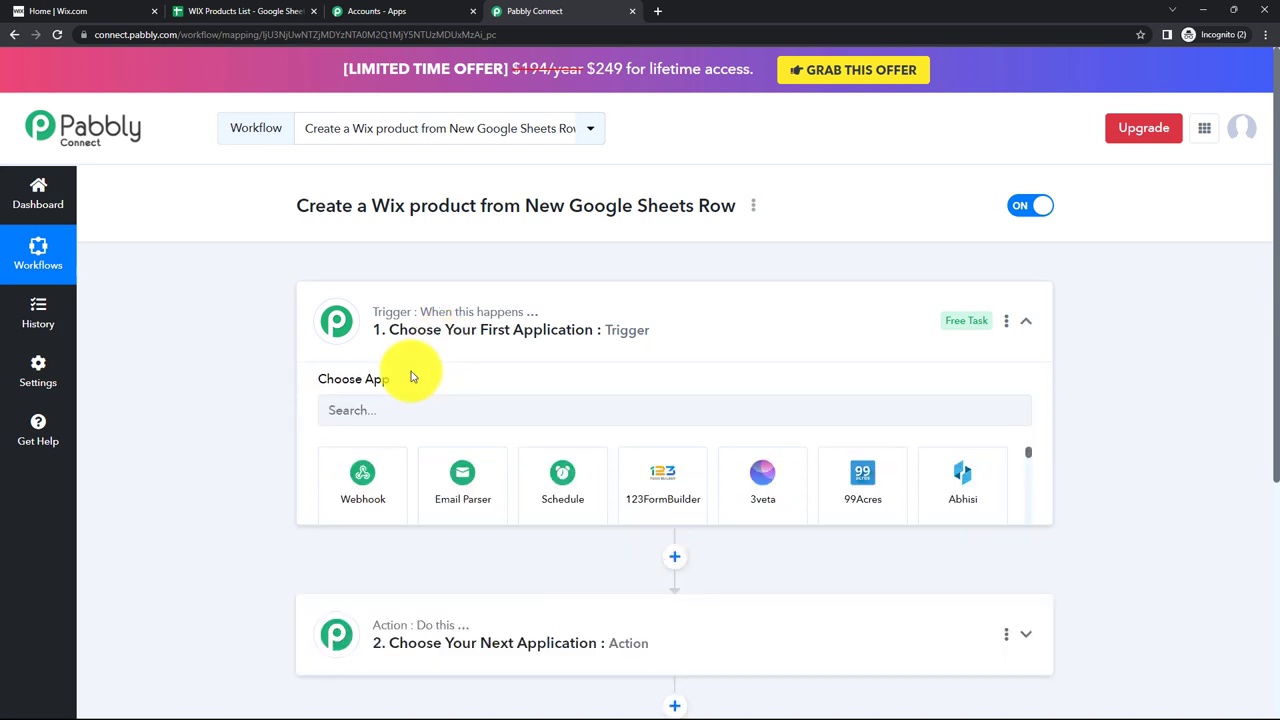
click(401, 416)
text(G)
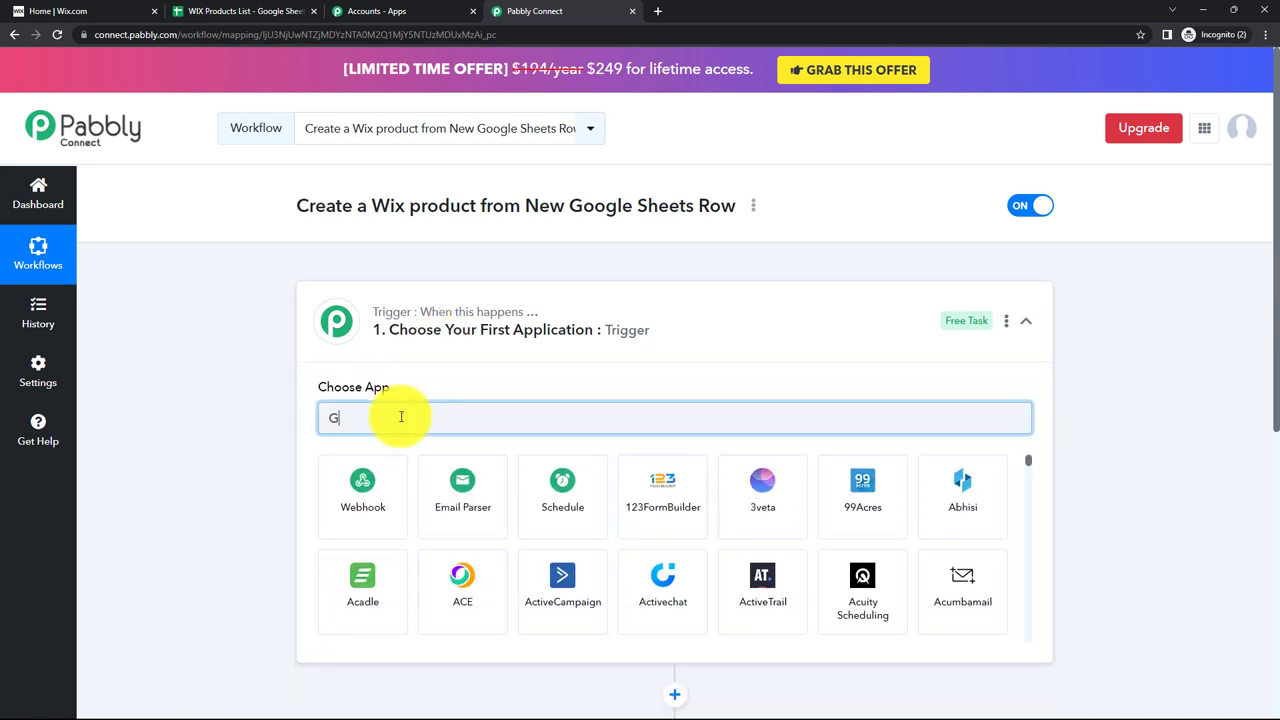
text(oogl)
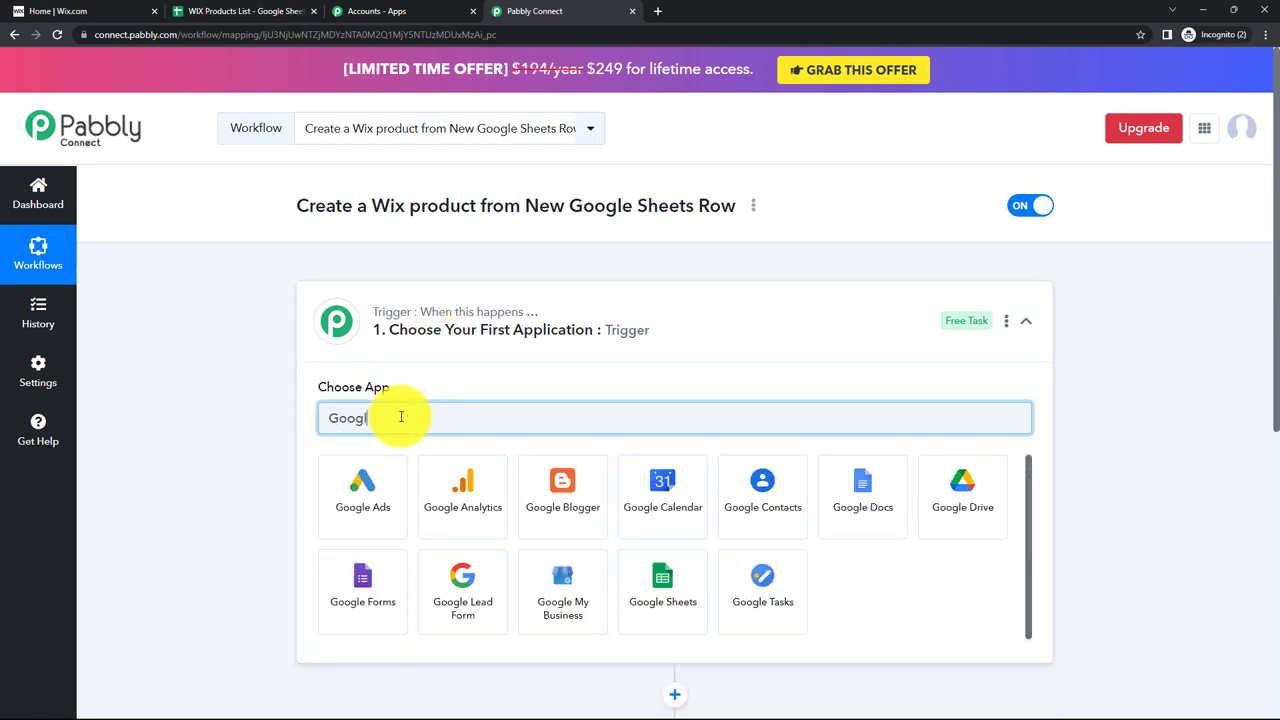
text(e Sheets)
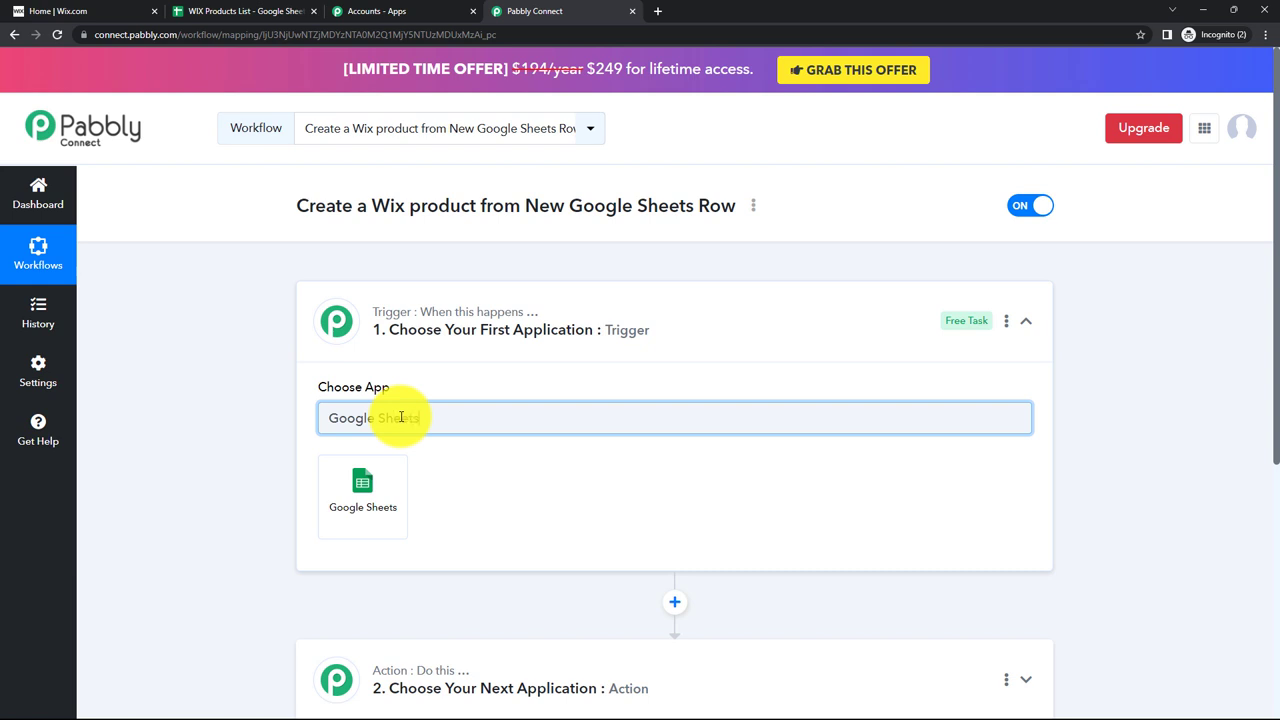
click(390, 497)
click(379, 489)
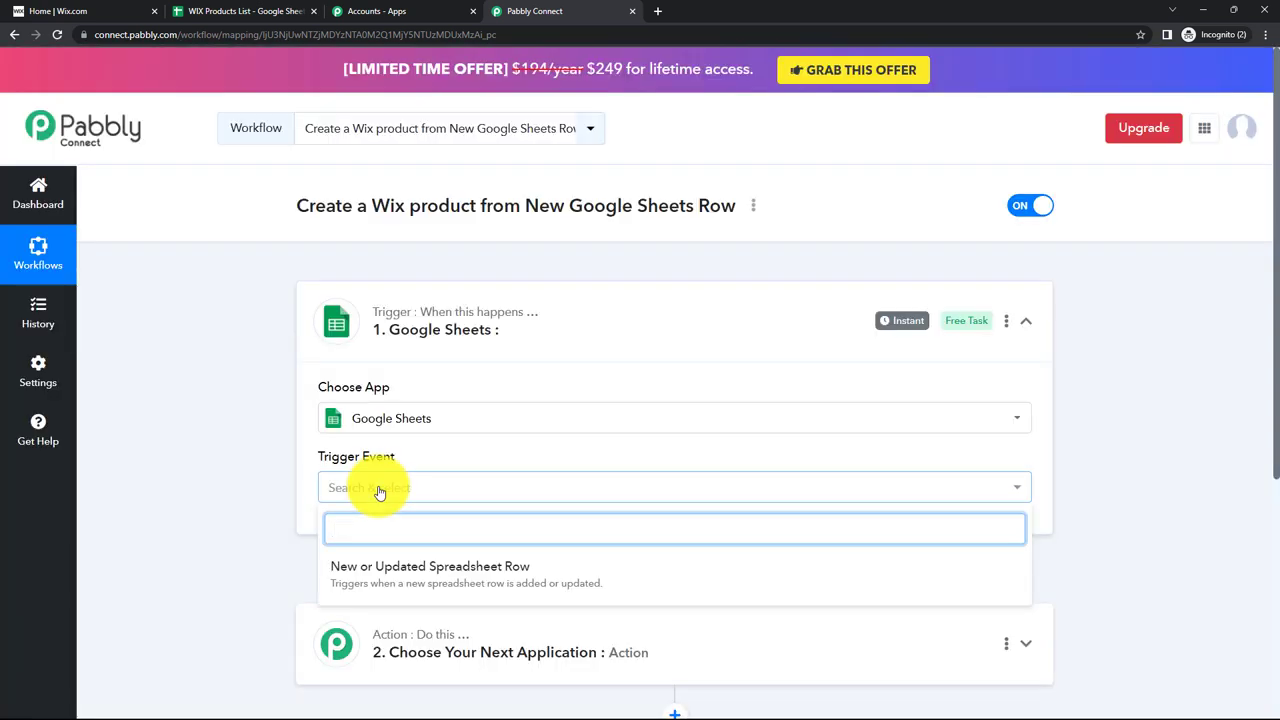
click(395, 581)
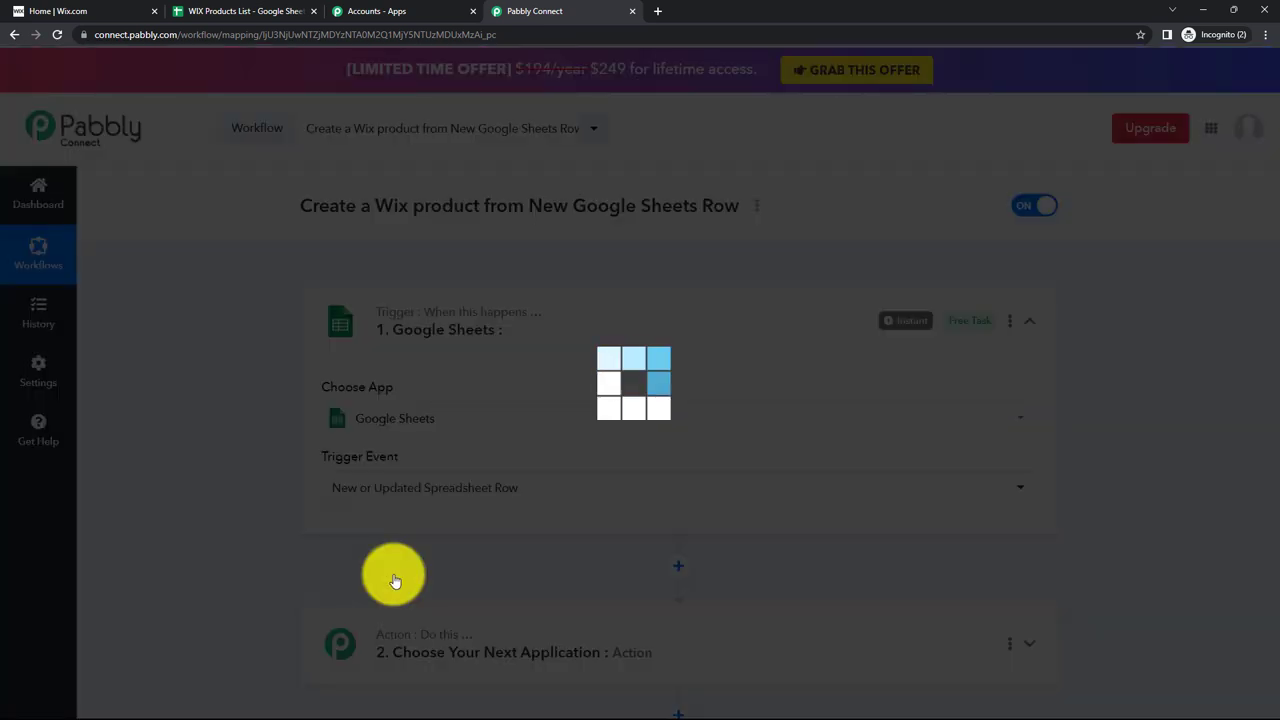
- Copy the trigger's webhook URL and go to the WIX Products List spreadsheet
scroll(555, 502, down, 1)
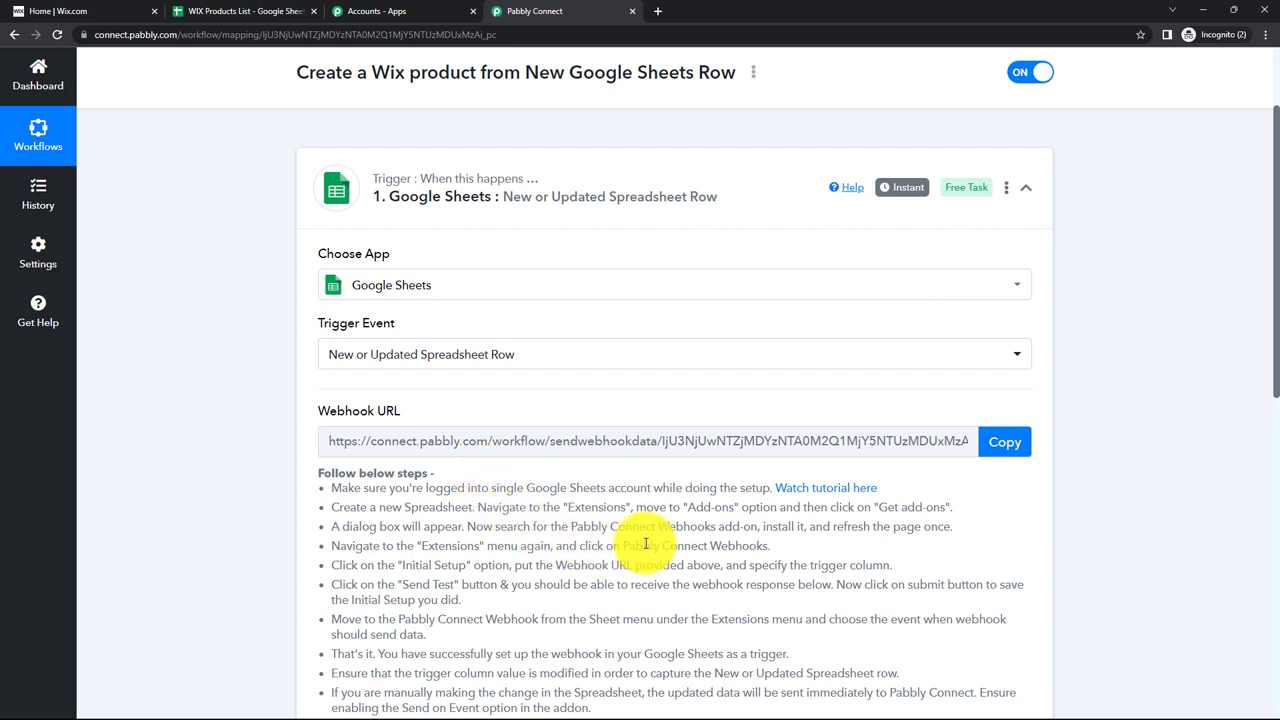
scroll(503, 498, down, 2)
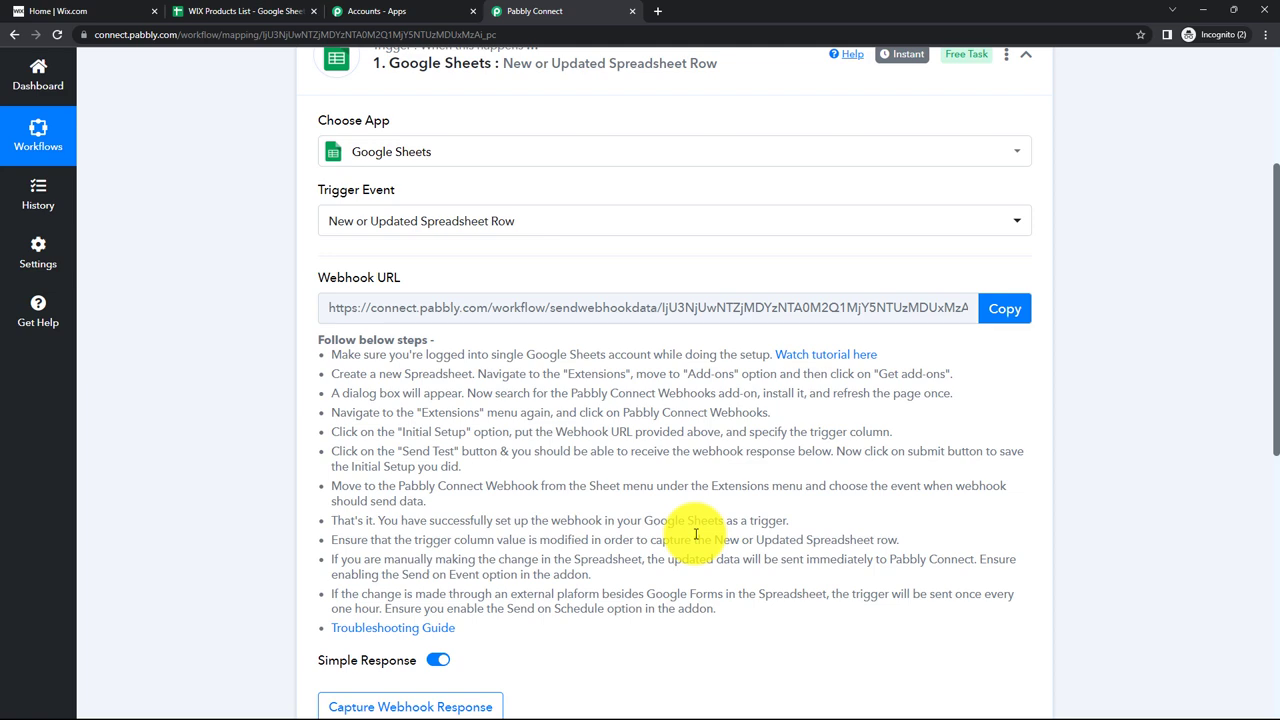
click(1008, 309)
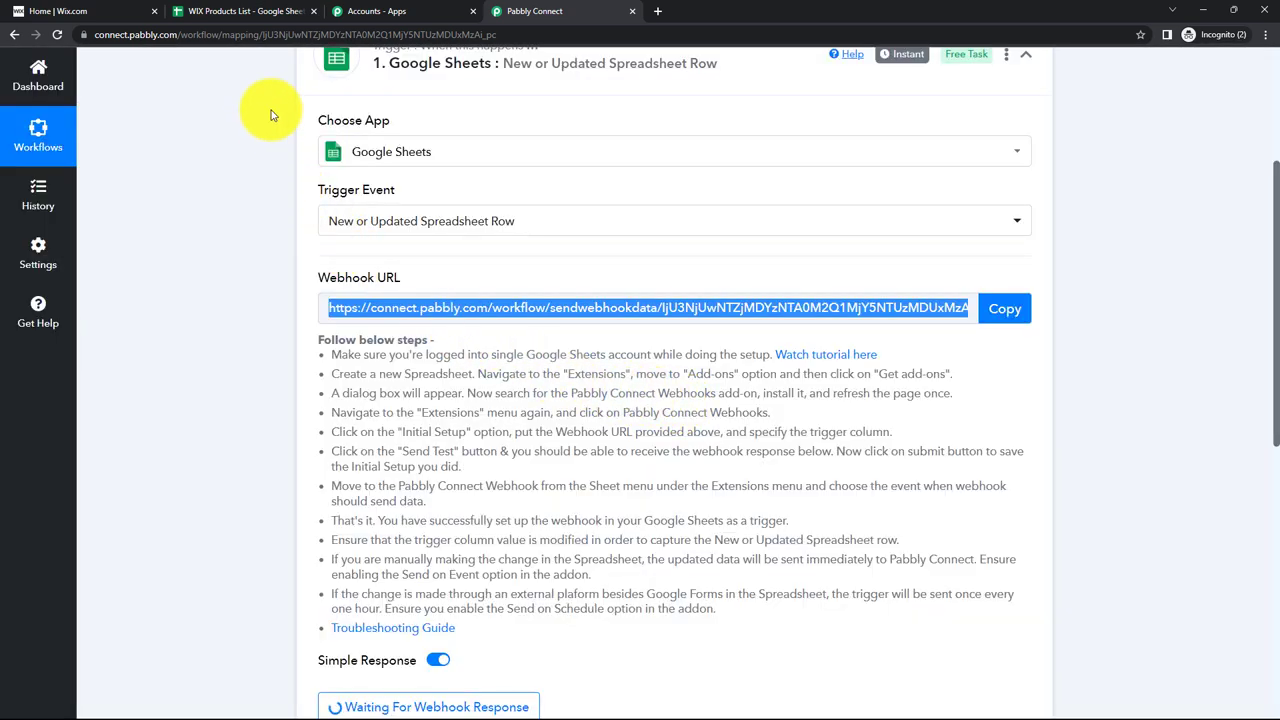
click(238, 13)
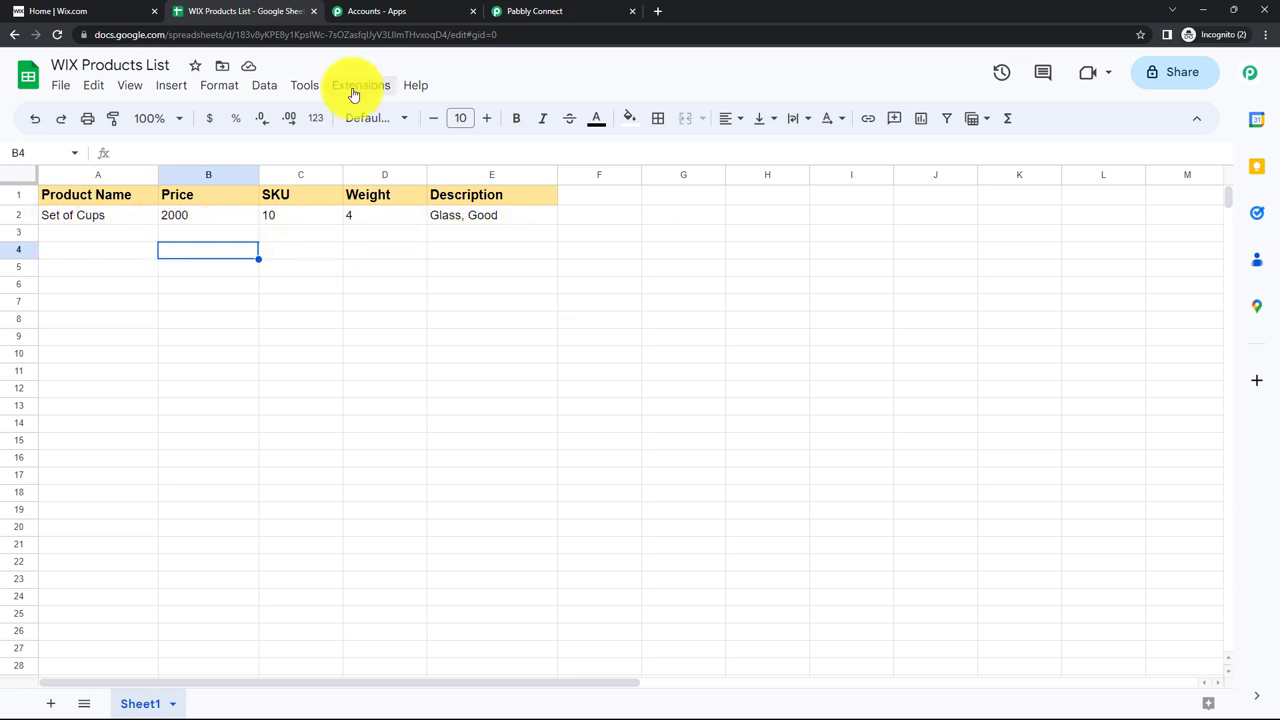
- Look up the Pabbly Connect Webhooks add-on in the Marketplace, then close the Marketplace
click(353, 90)
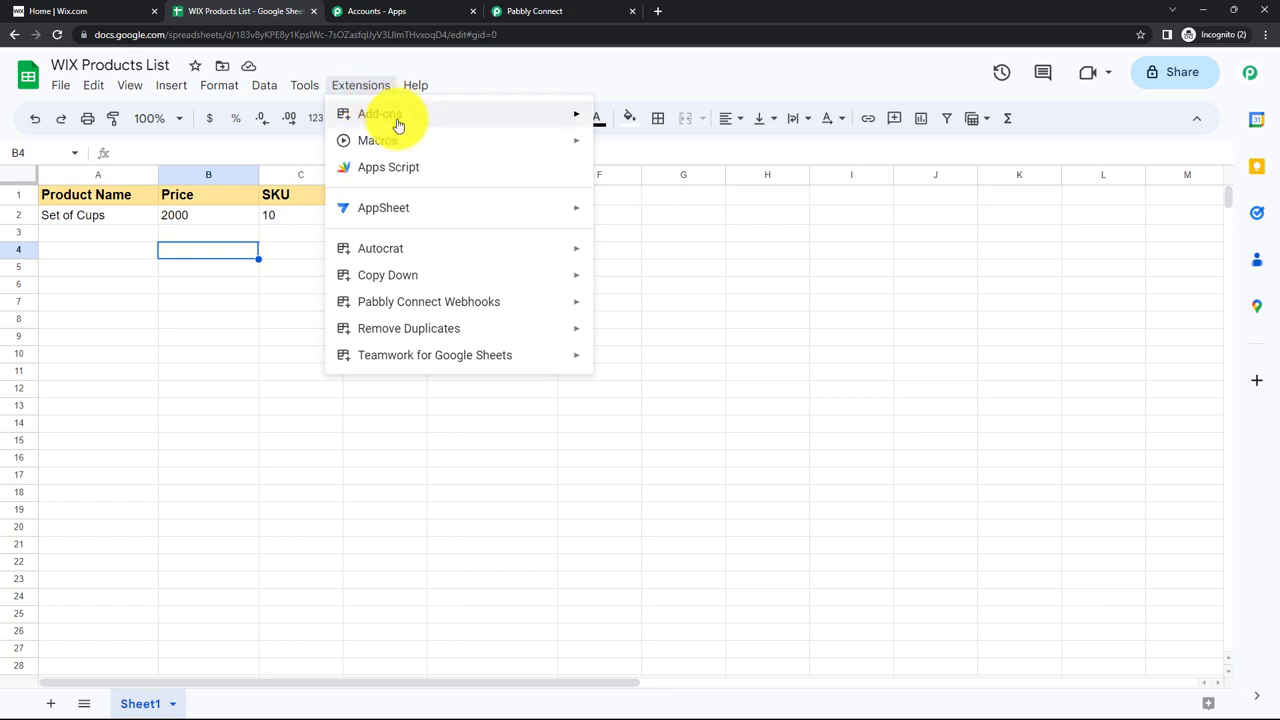
mouse_move(380, 114)
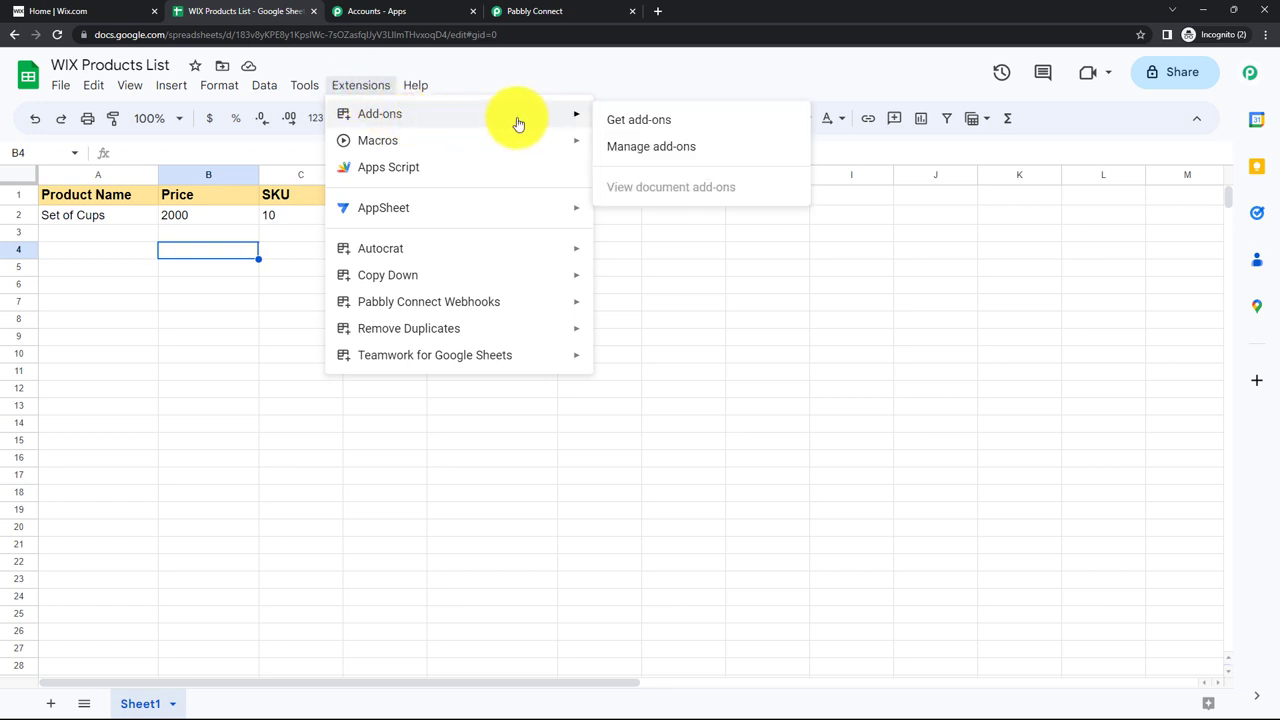
click(616, 120)
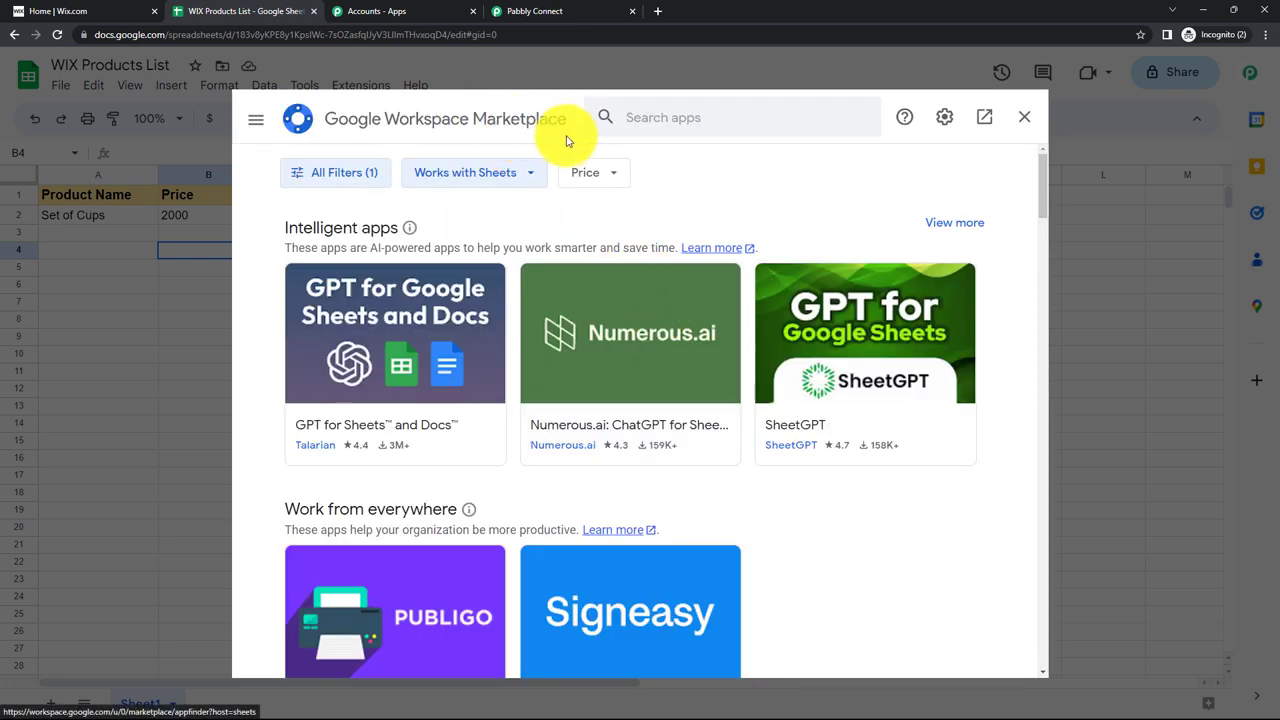
click(658, 122)
text(Pabbly)
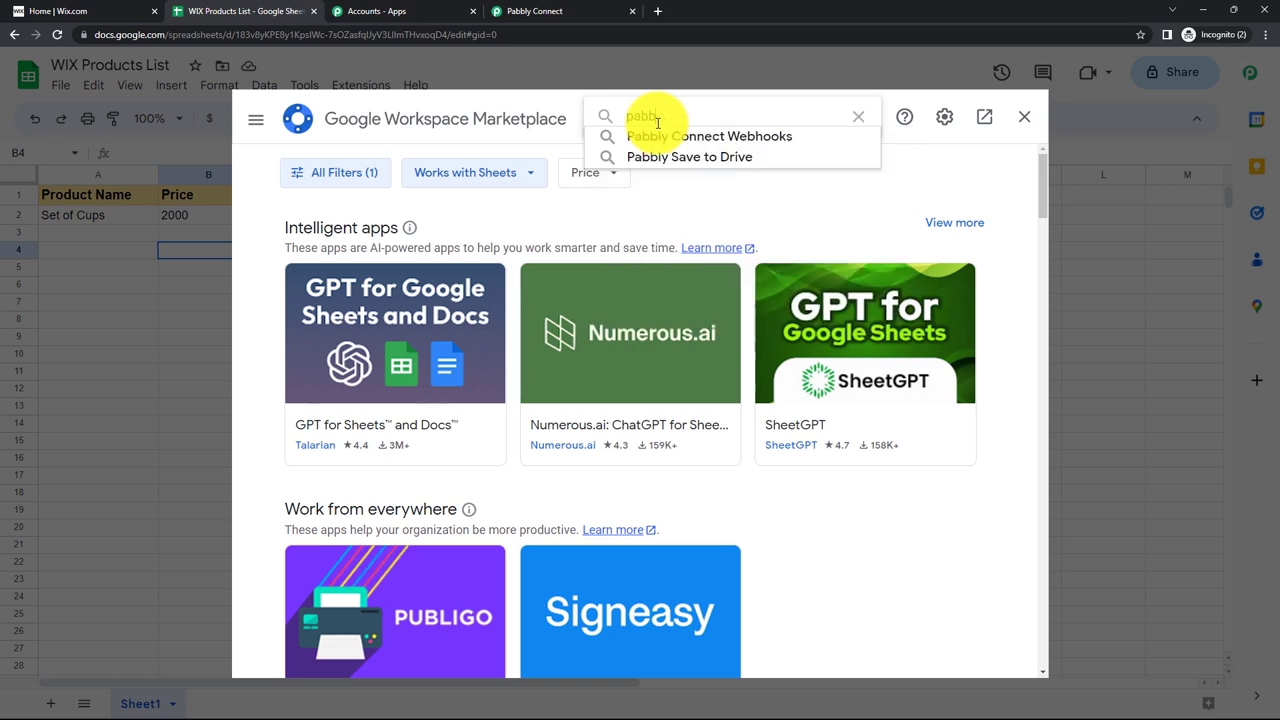
click(655, 129)
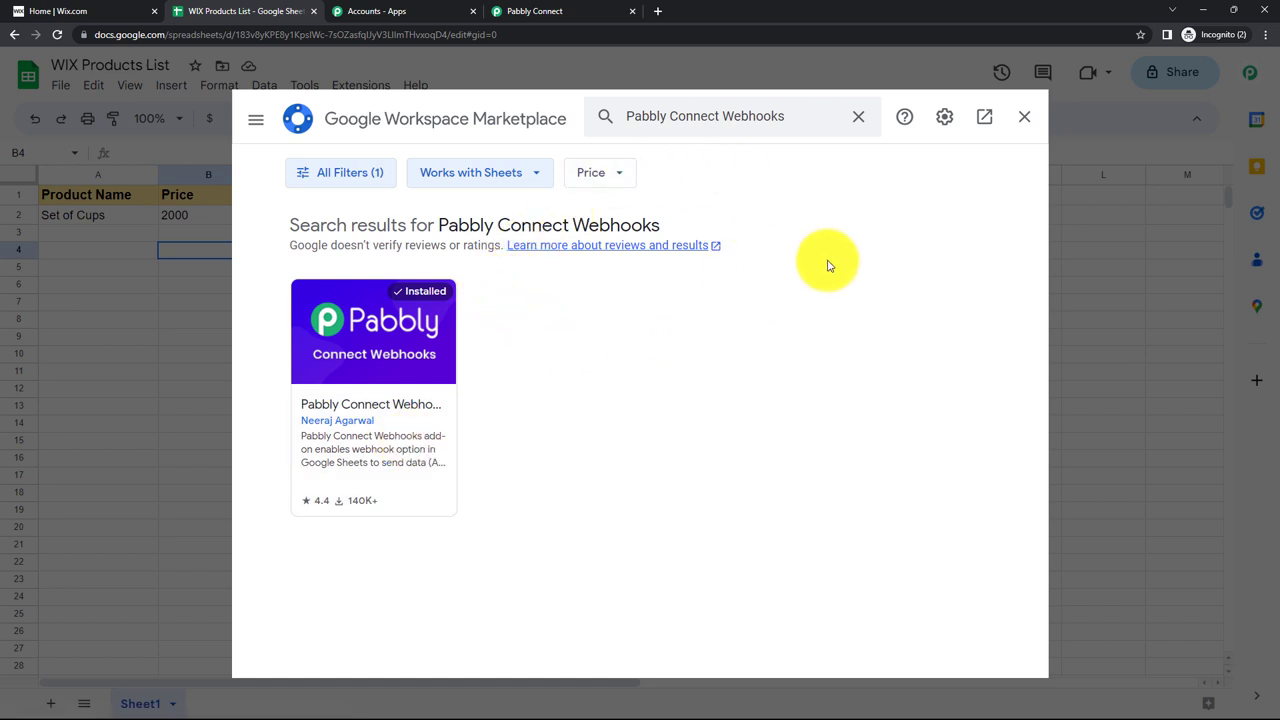
click(1024, 117)
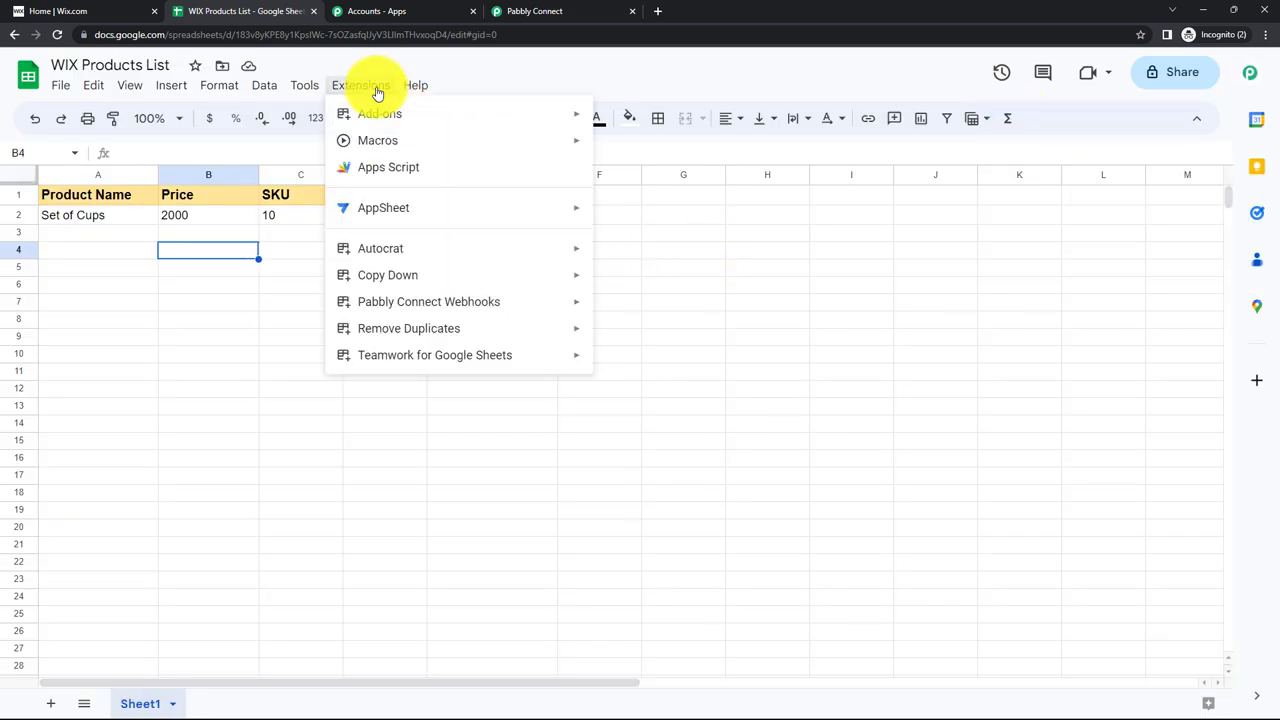
mouse_move(428, 301)
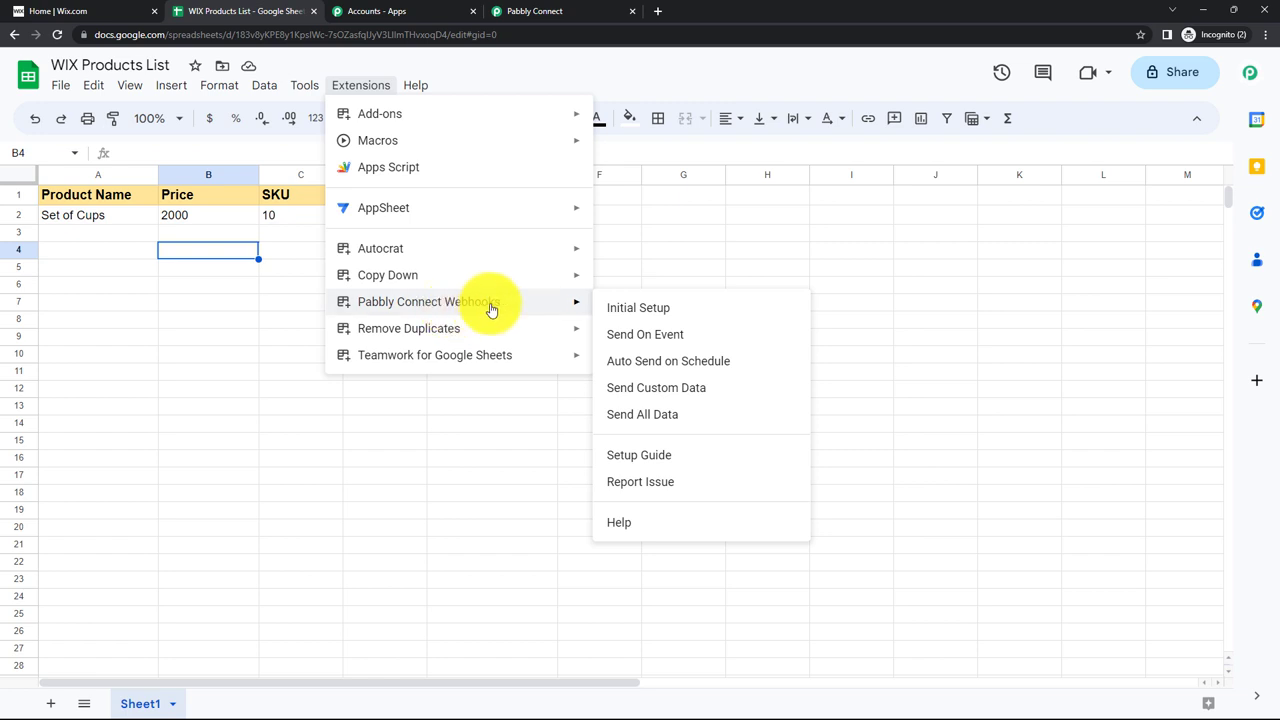
- Start the Pabbly Webhooks Initial Setup and paste the workflow's webhook URL into it
click(618, 306)
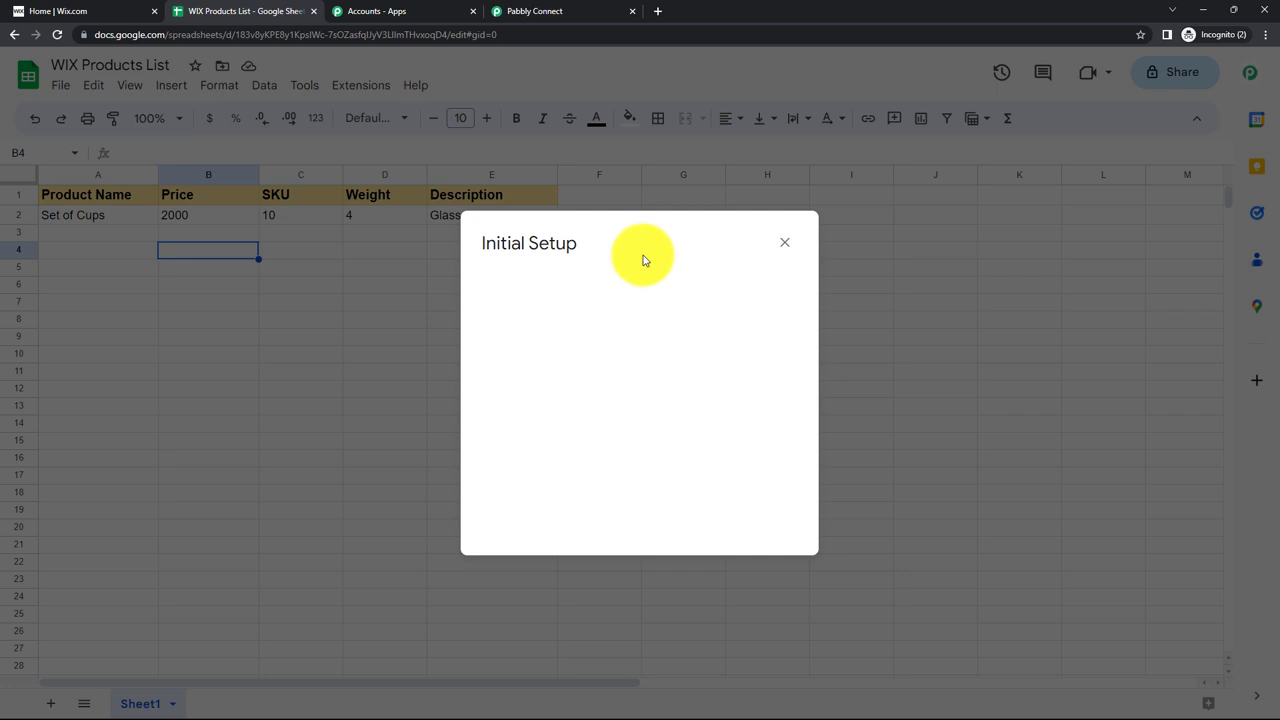
drag(644, 252, 808, 223)
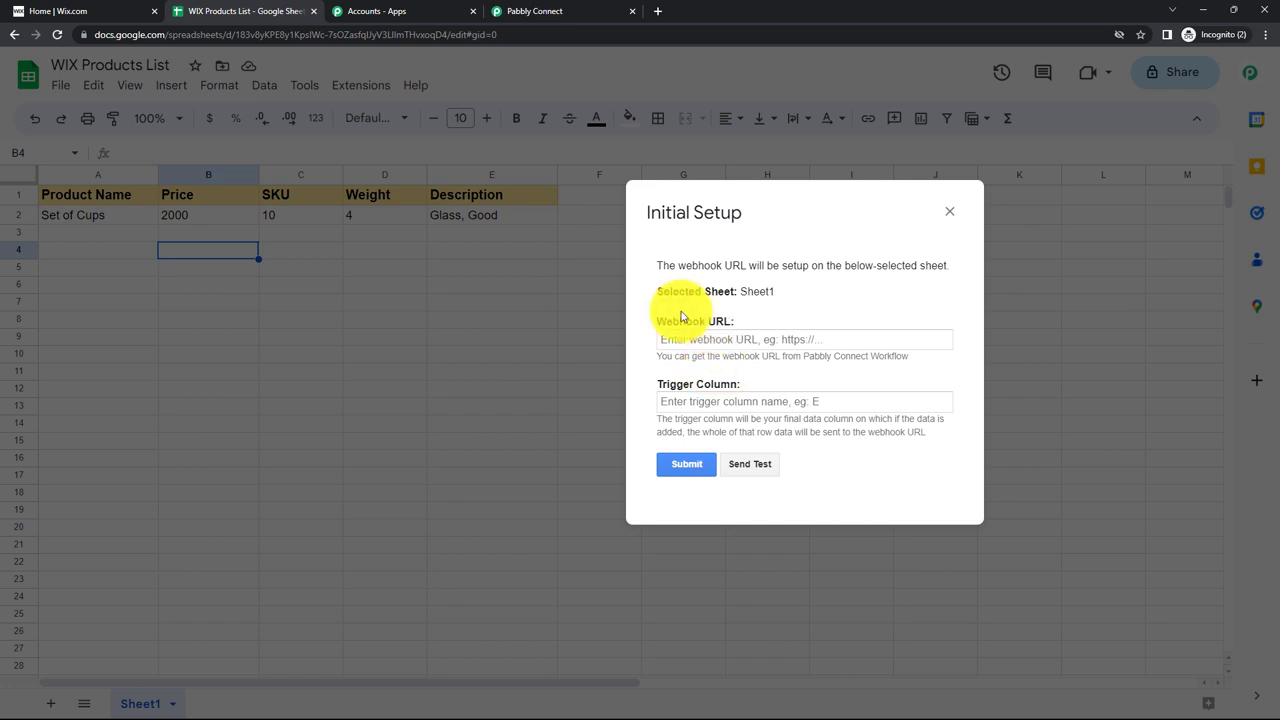
click(537, 11)
click(1015, 313)
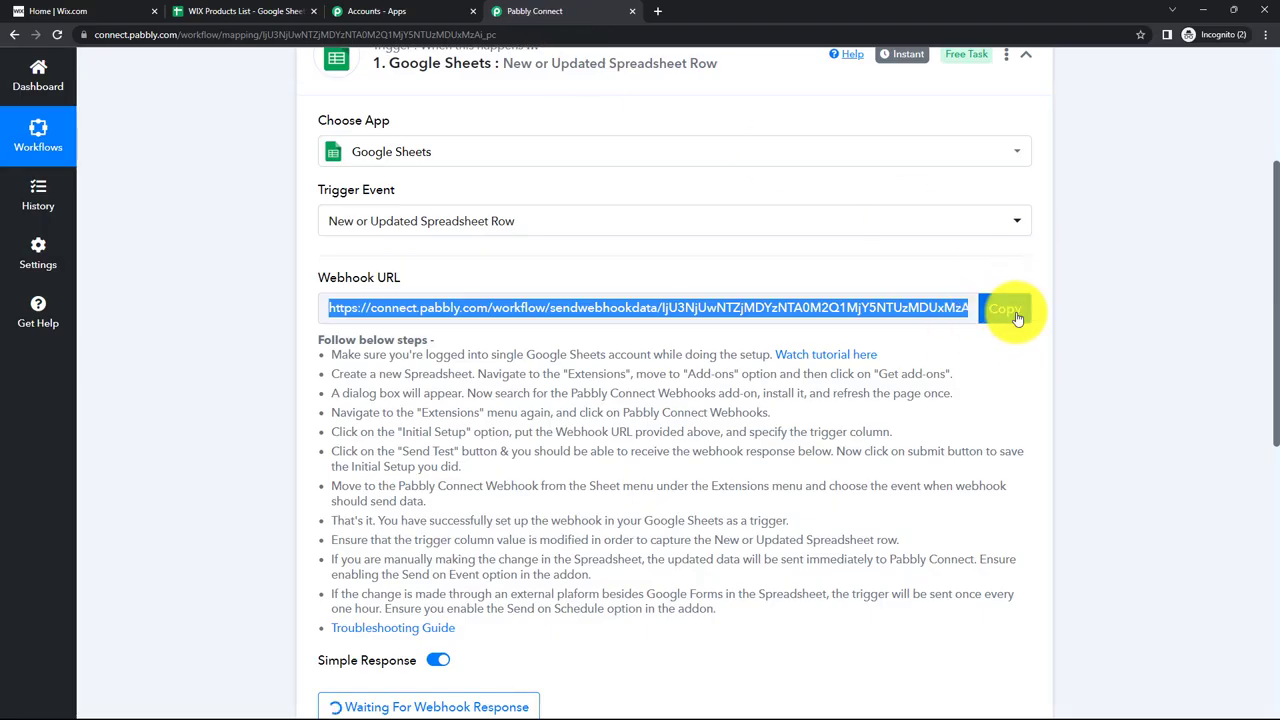
click(268, 16)
click(717, 341)
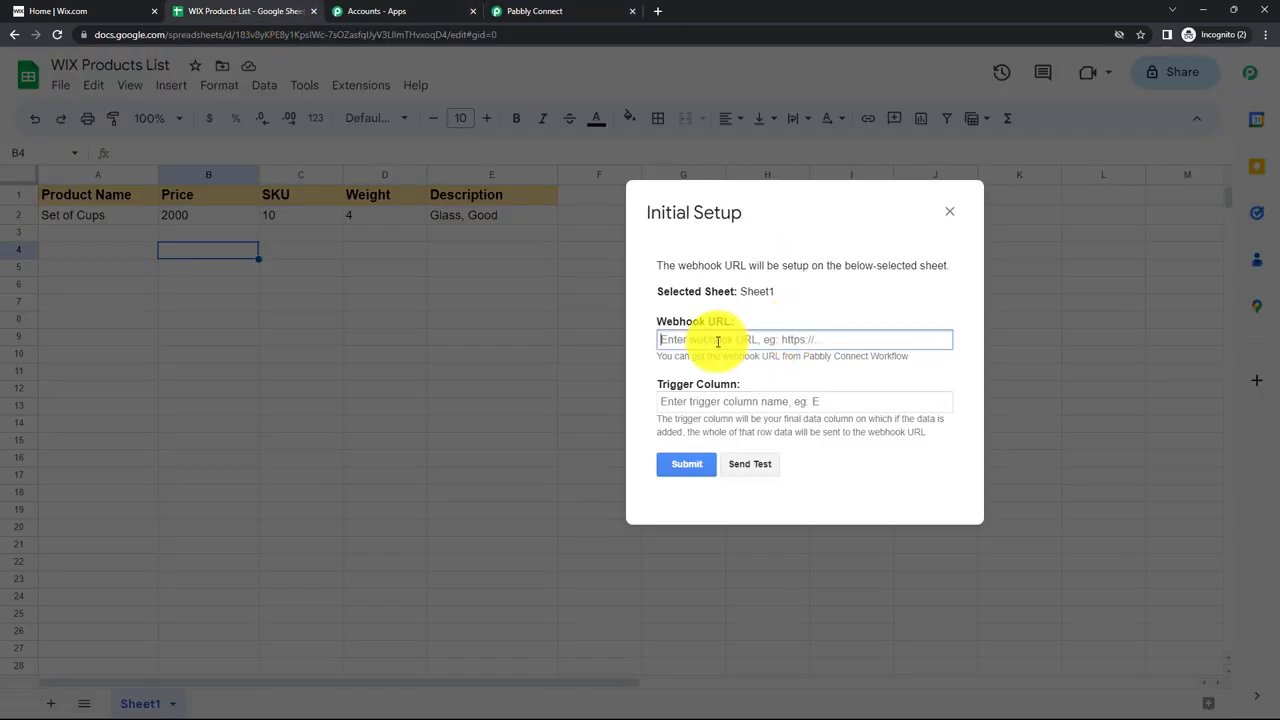
key(ctrl+v)
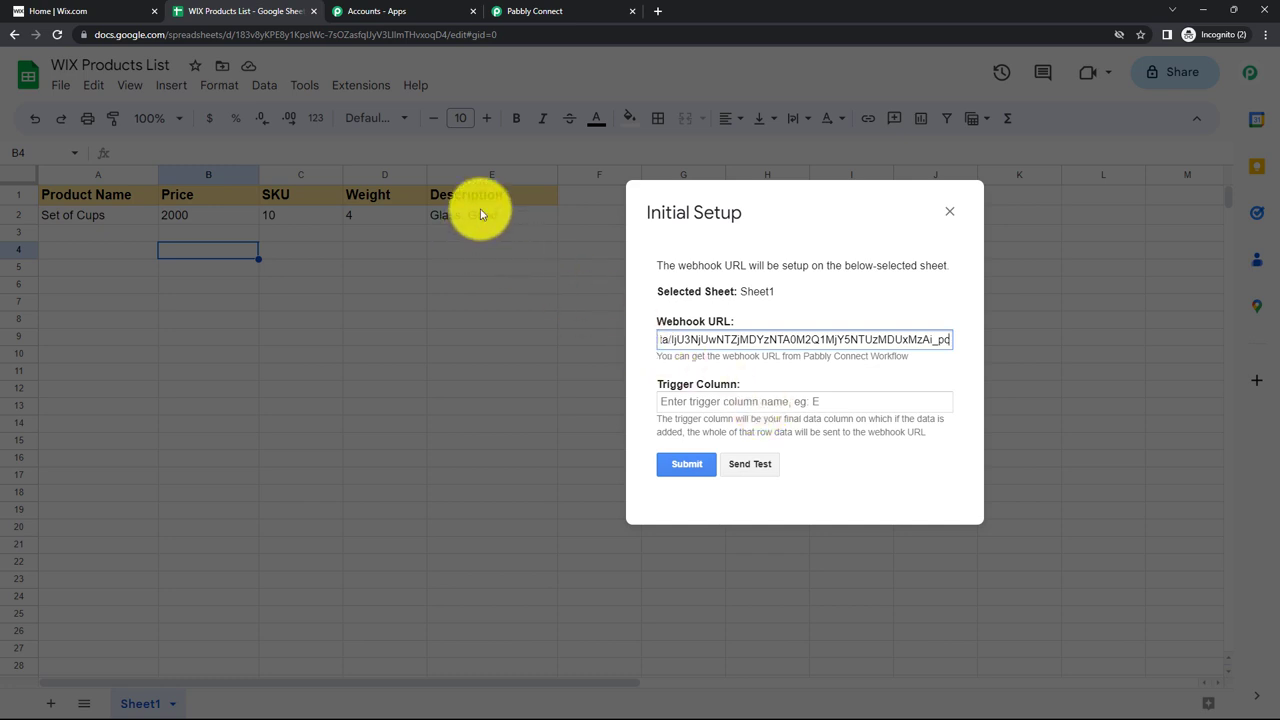
- Use trigger column E, send a test row, submit the setup and close the dialog
click(712, 404)
text(E)
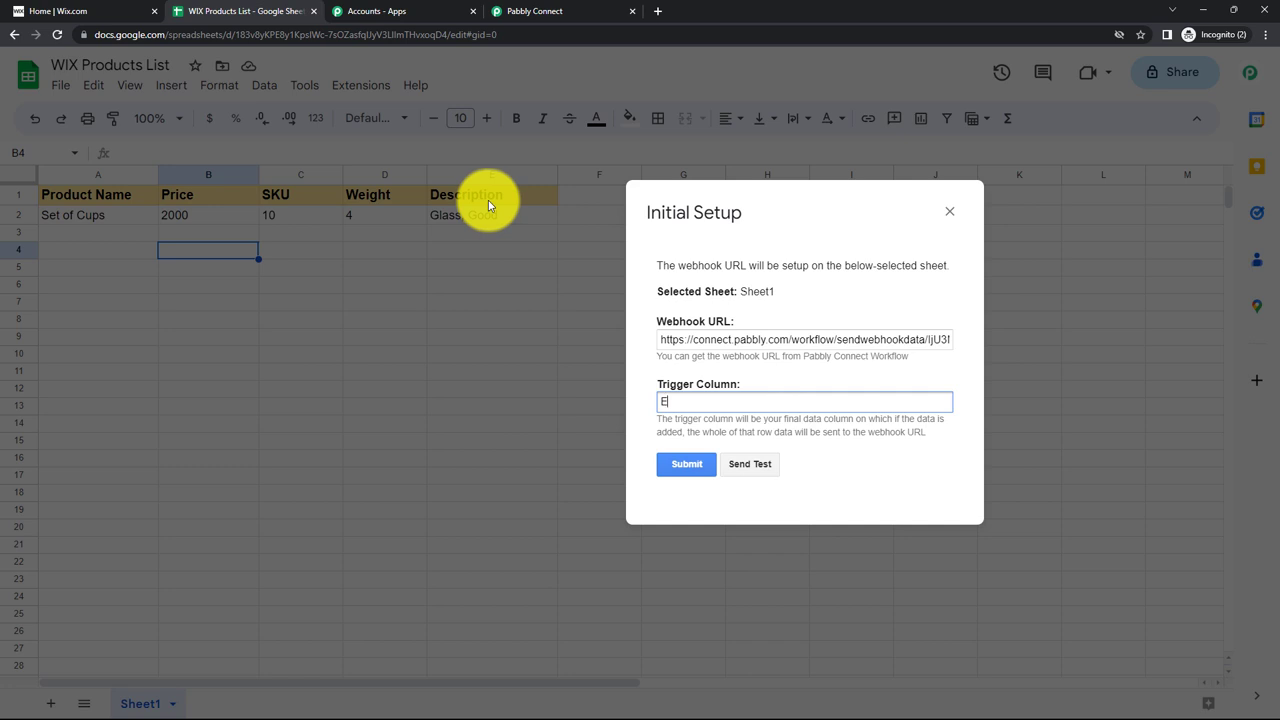
click(748, 468)
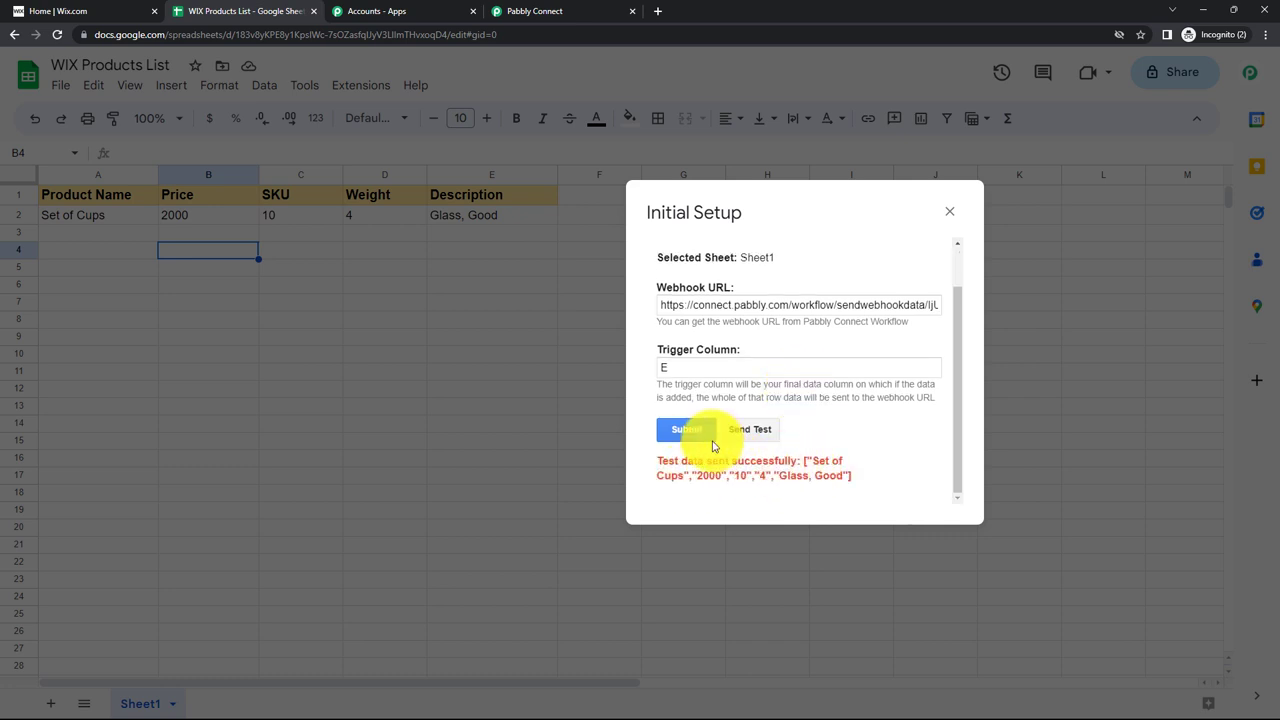
click(688, 431)
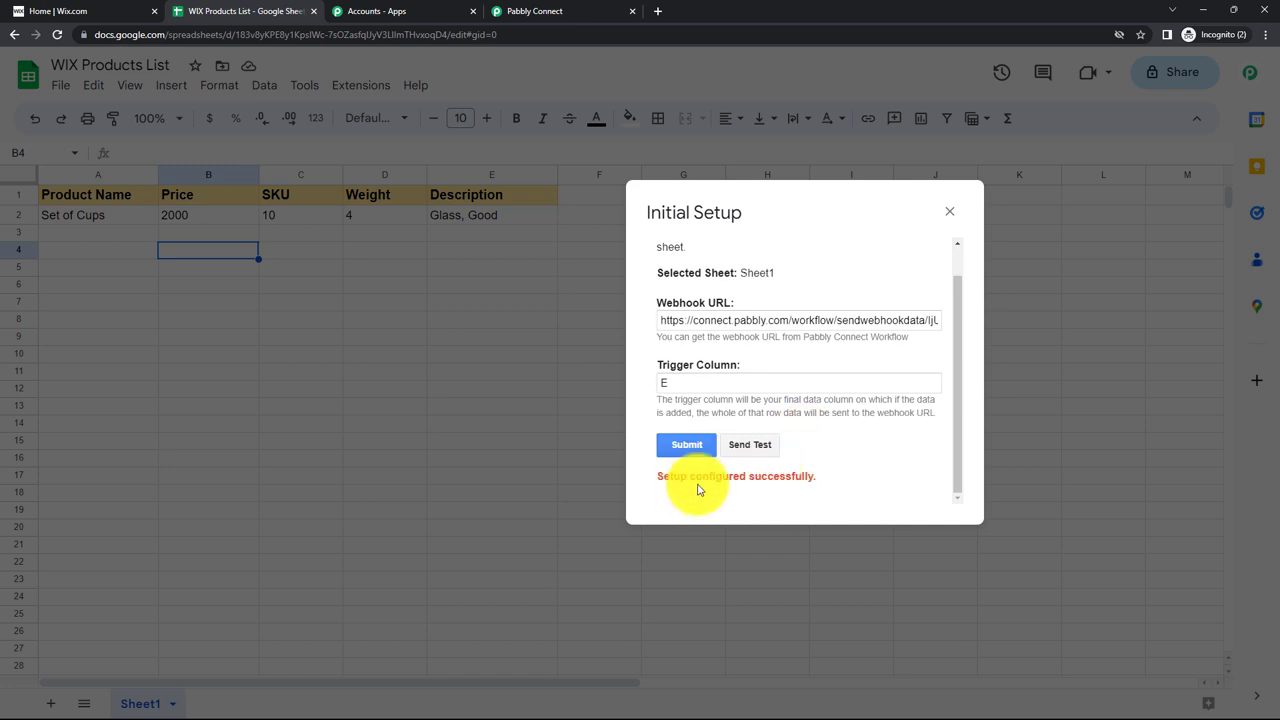
click(950, 211)
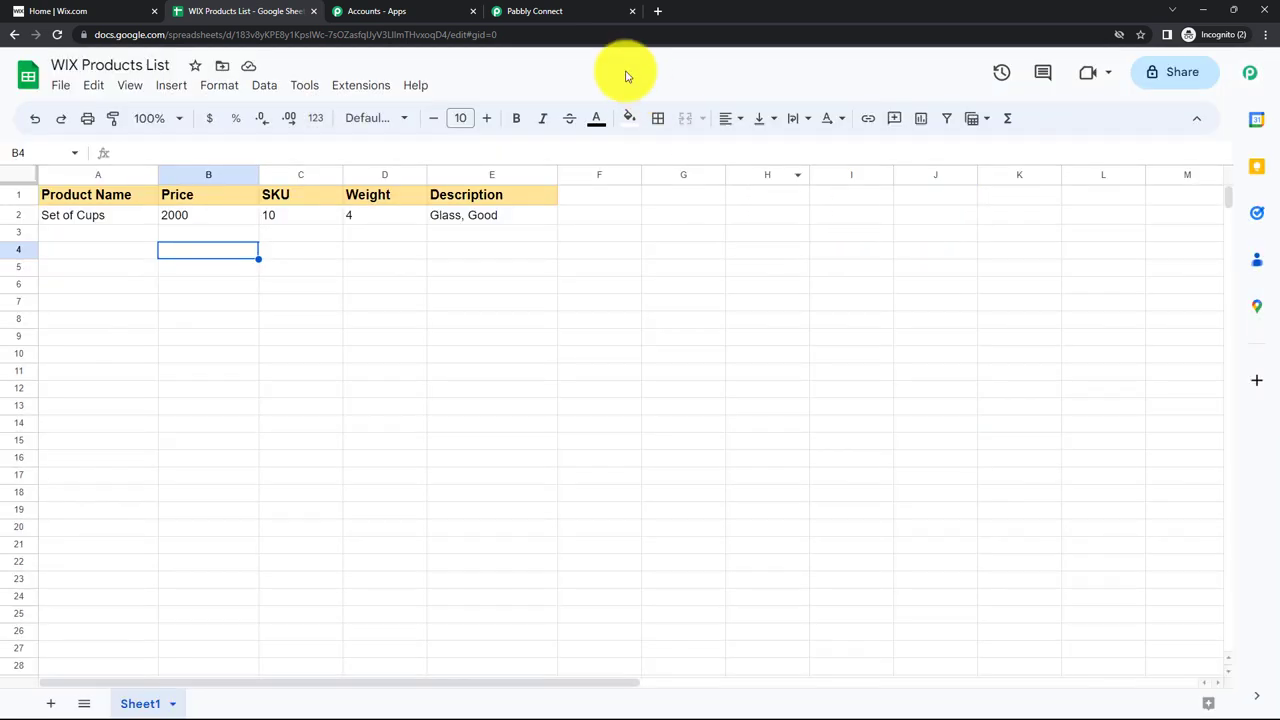
- Review the Response Received in Pabbly Connect and cross-check it against the spreadsheet row
click(568, 18)
scroll(1090, 354, down, 2)
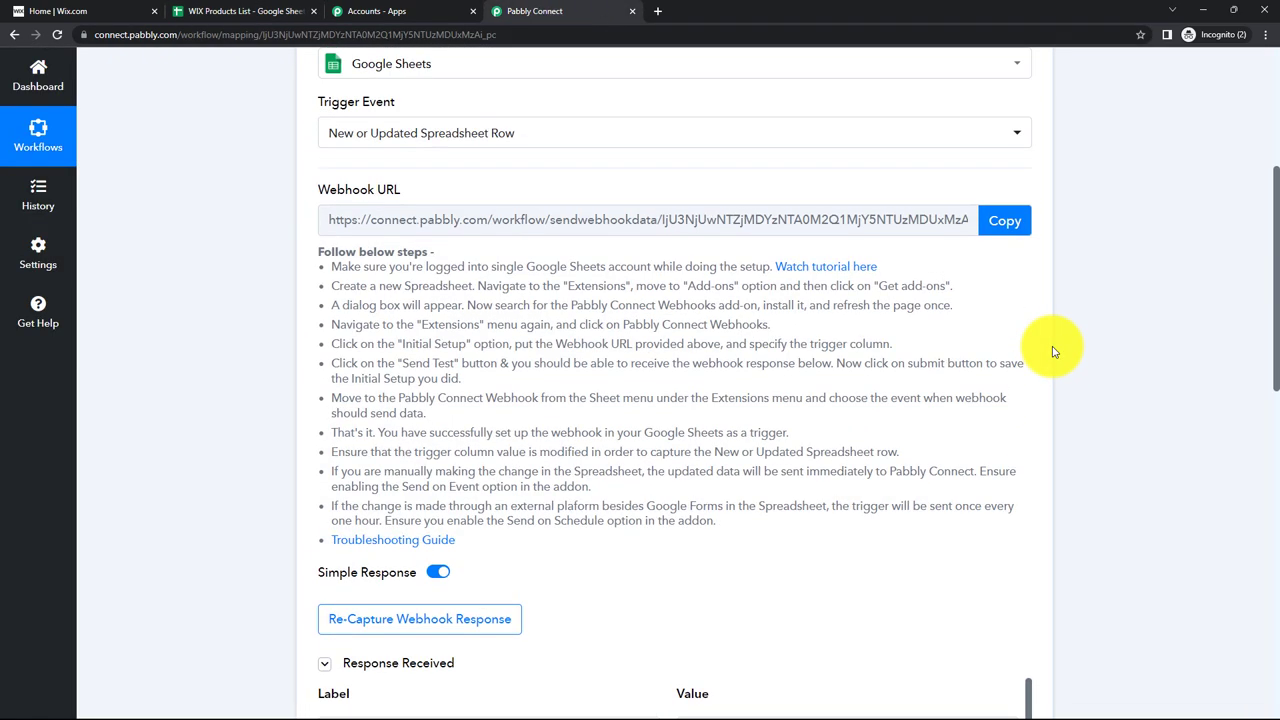
scroll(1052, 352, down, 2)
scroll(1052, 352, down, 2)
scroll(1000, 330, down, 1)
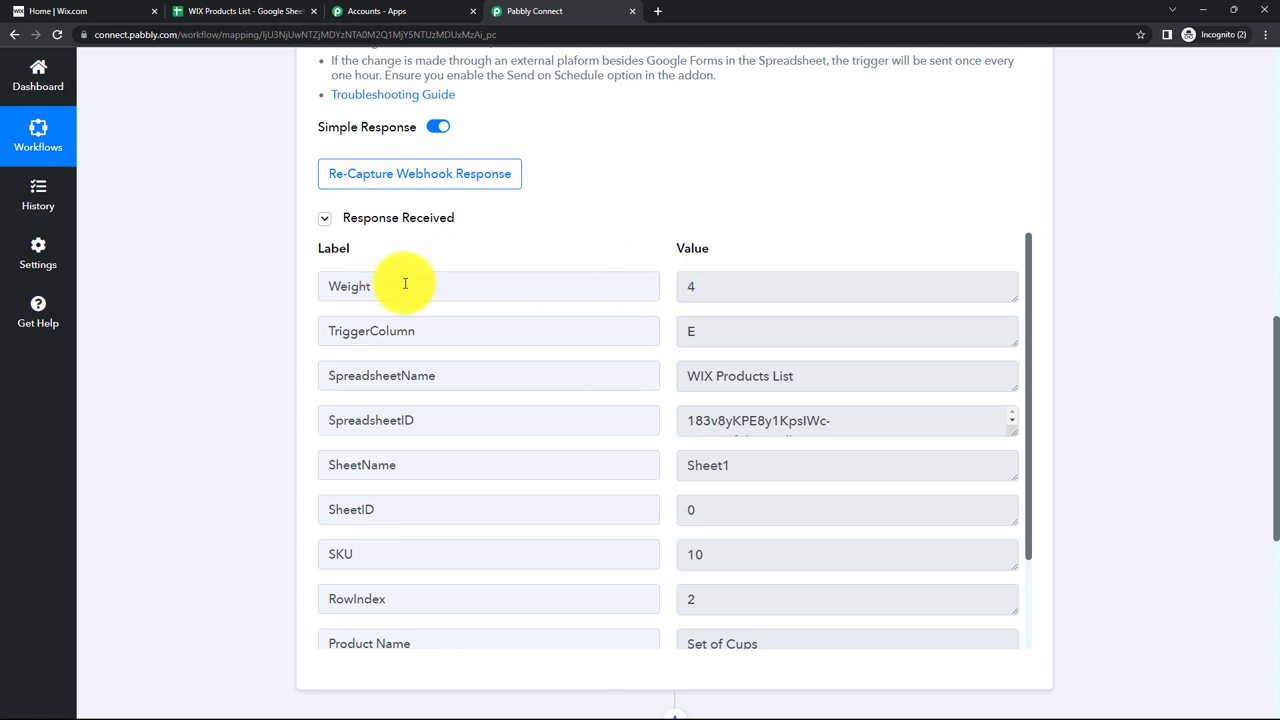
scroll(700, 340, up, 1)
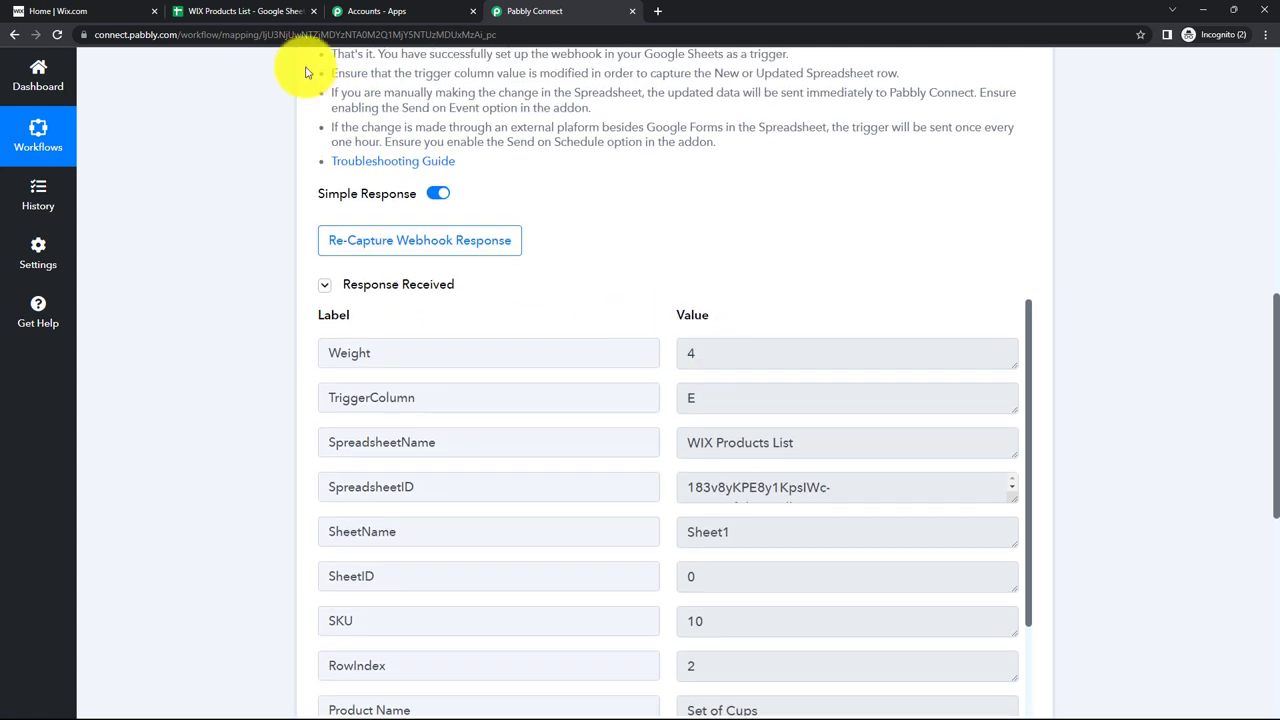
click(375, 11)
click(265, 11)
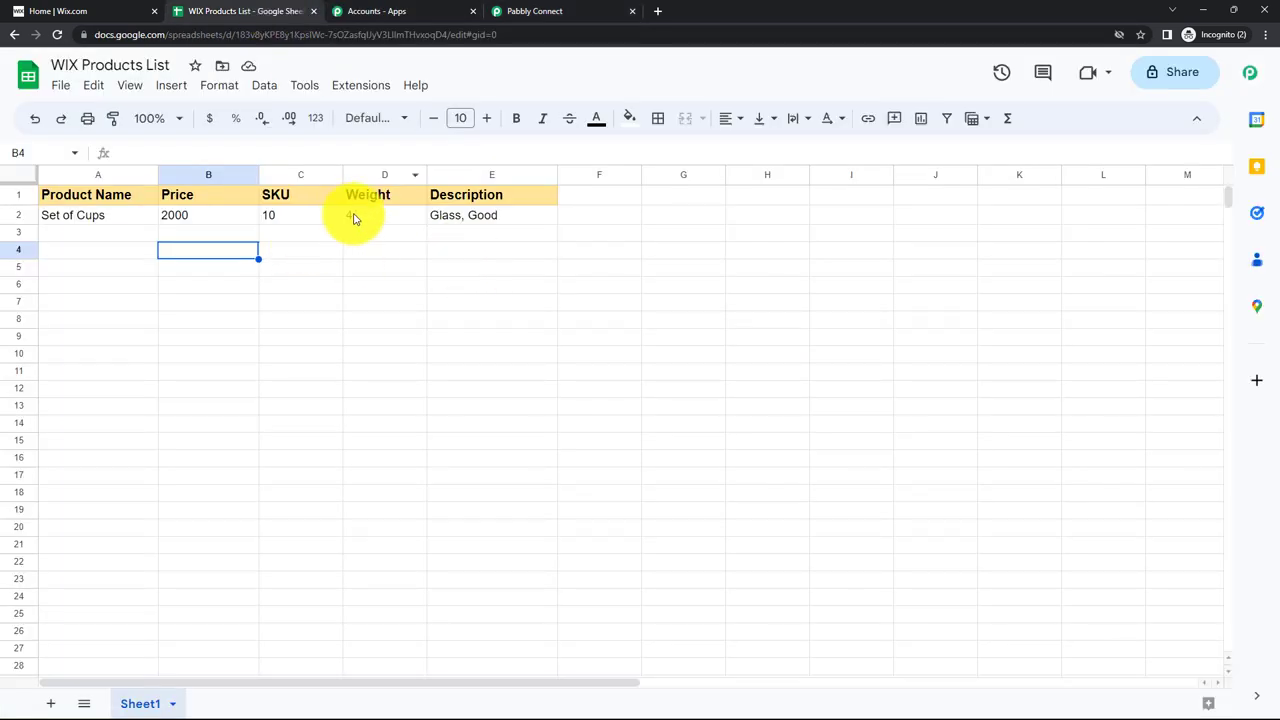
- Confirm the response values (Set of Cups, 2000, 10, 4, Glass, Good) and collapse the trigger
click(540, 11)
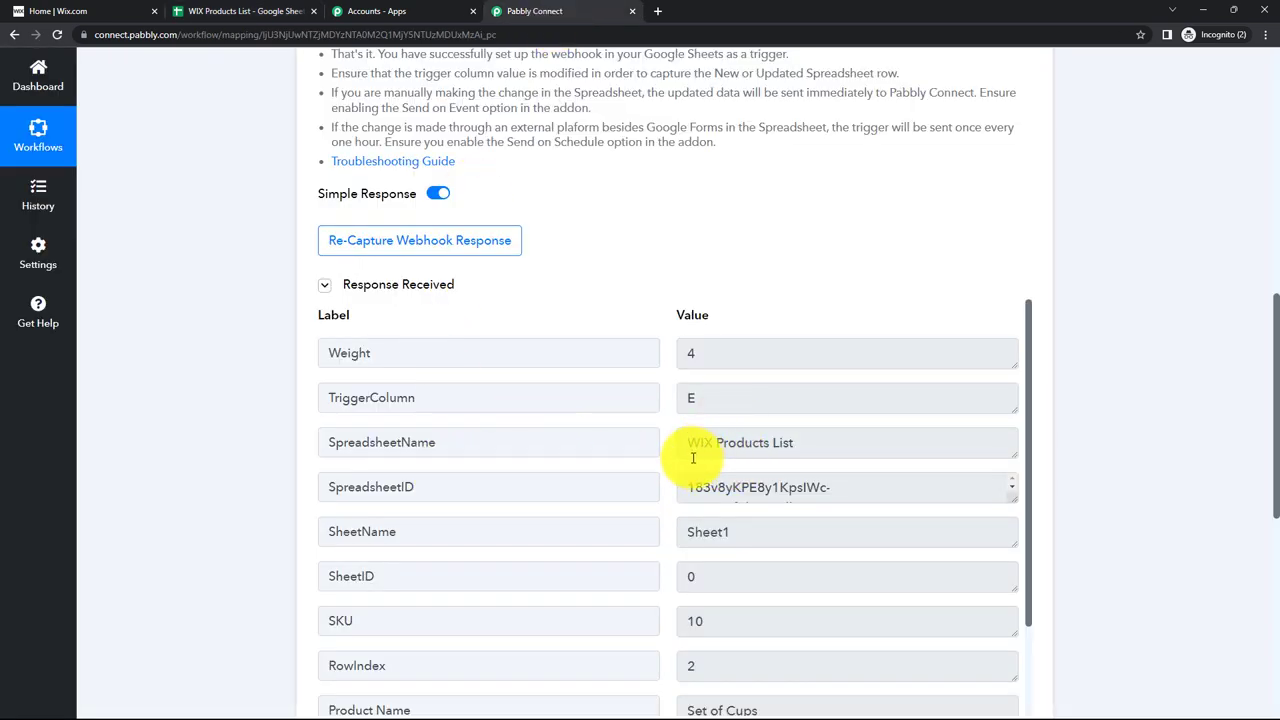
scroll(700, 460, down, 1)
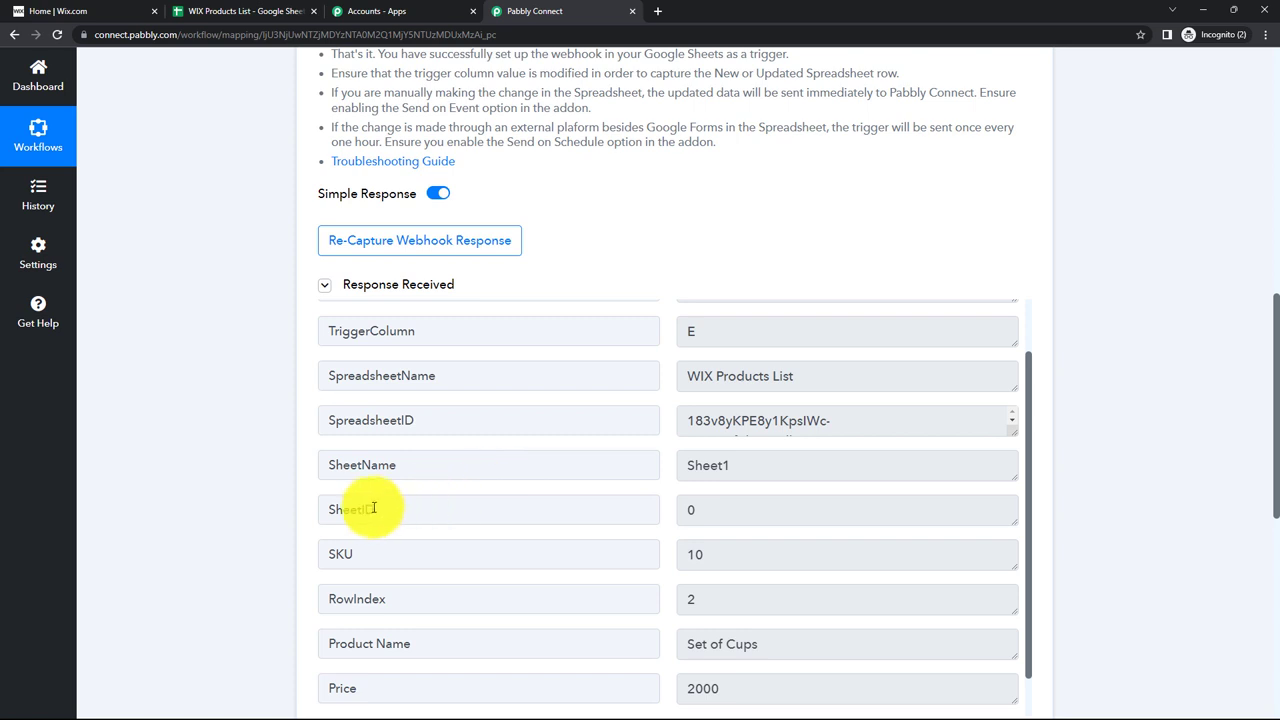
scroll(355, 565, down, 1)
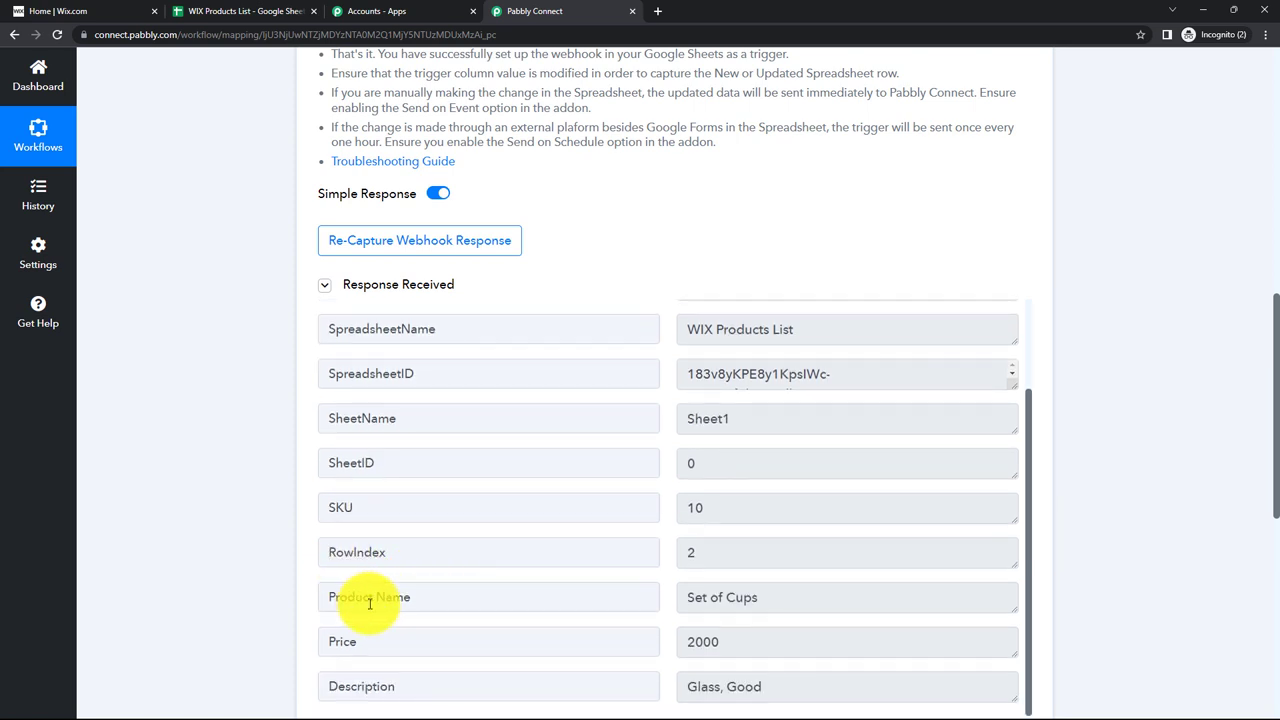
scroll(391, 591, down, 1)
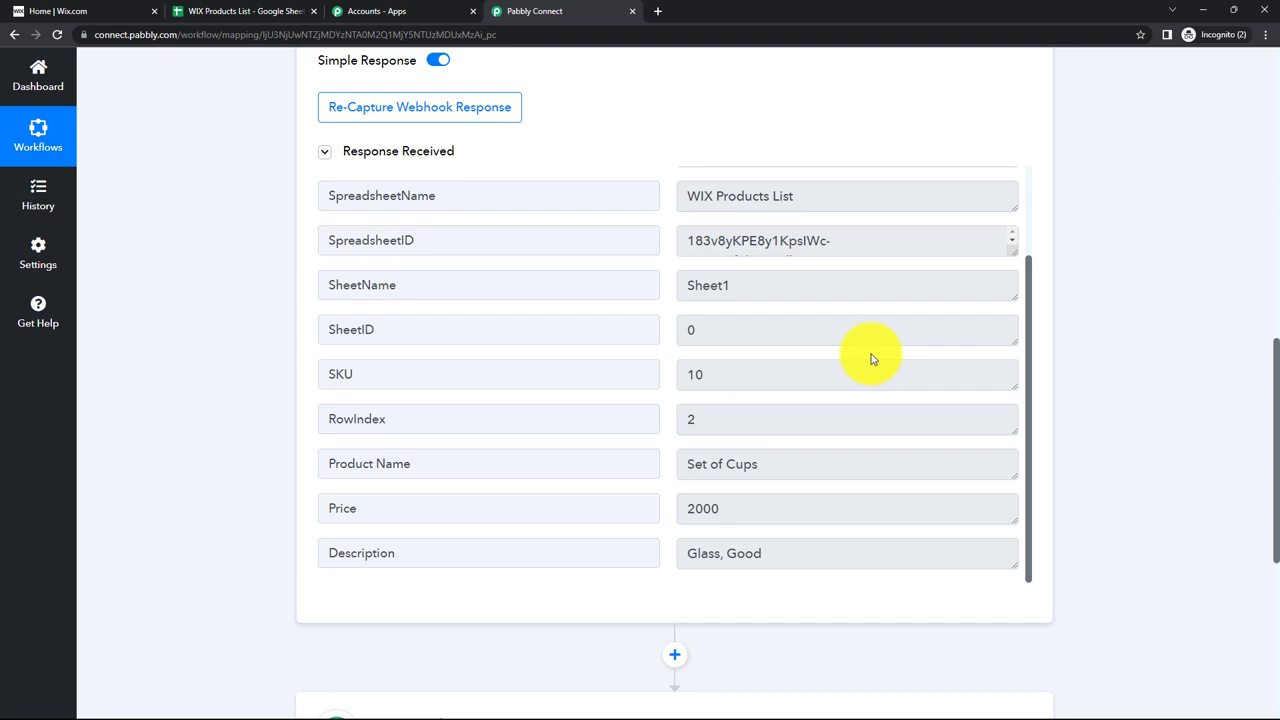
scroll(805, 269, up, 2)
scroll(654, 197, up, 5)
scroll(654, 197, up, 1)
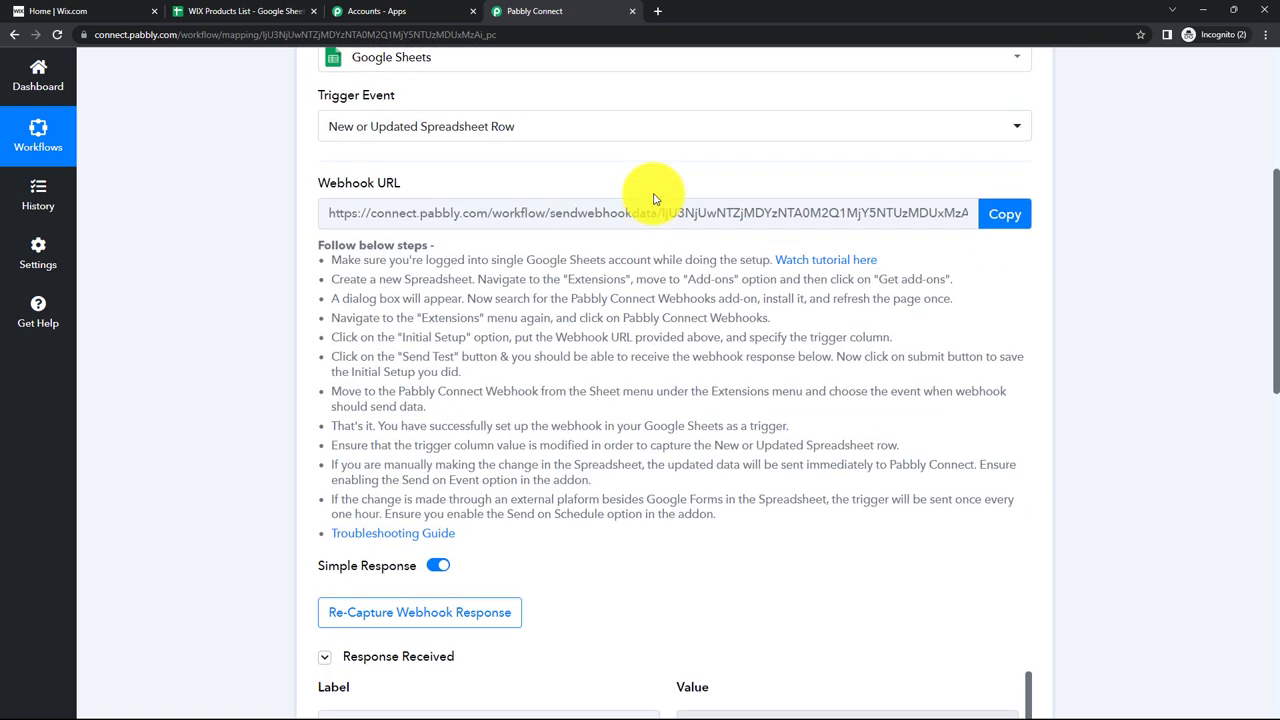
scroll(654, 197, up, 2)
scroll(640, 215, up, 1)
click(629, 229)
- Set the action to Wix with the Create Product event and bring up the Wix account connection
scroll(629, 235, down, 1)
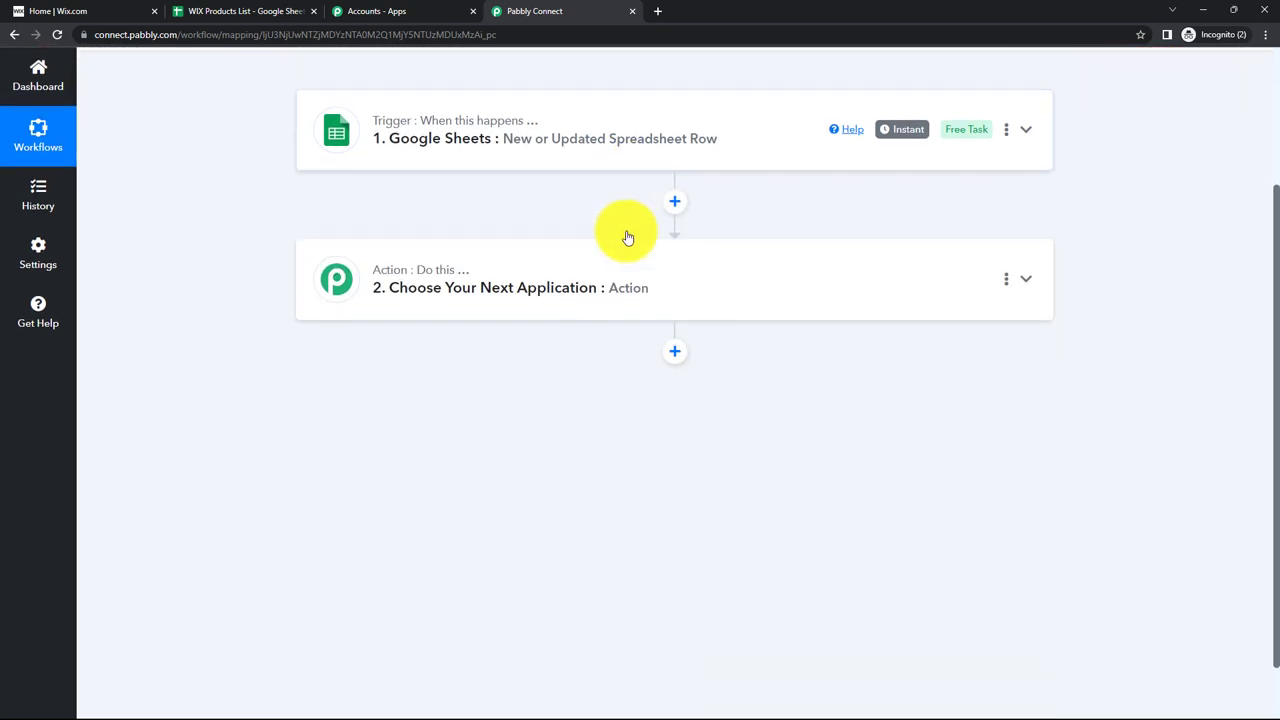
click(663, 279)
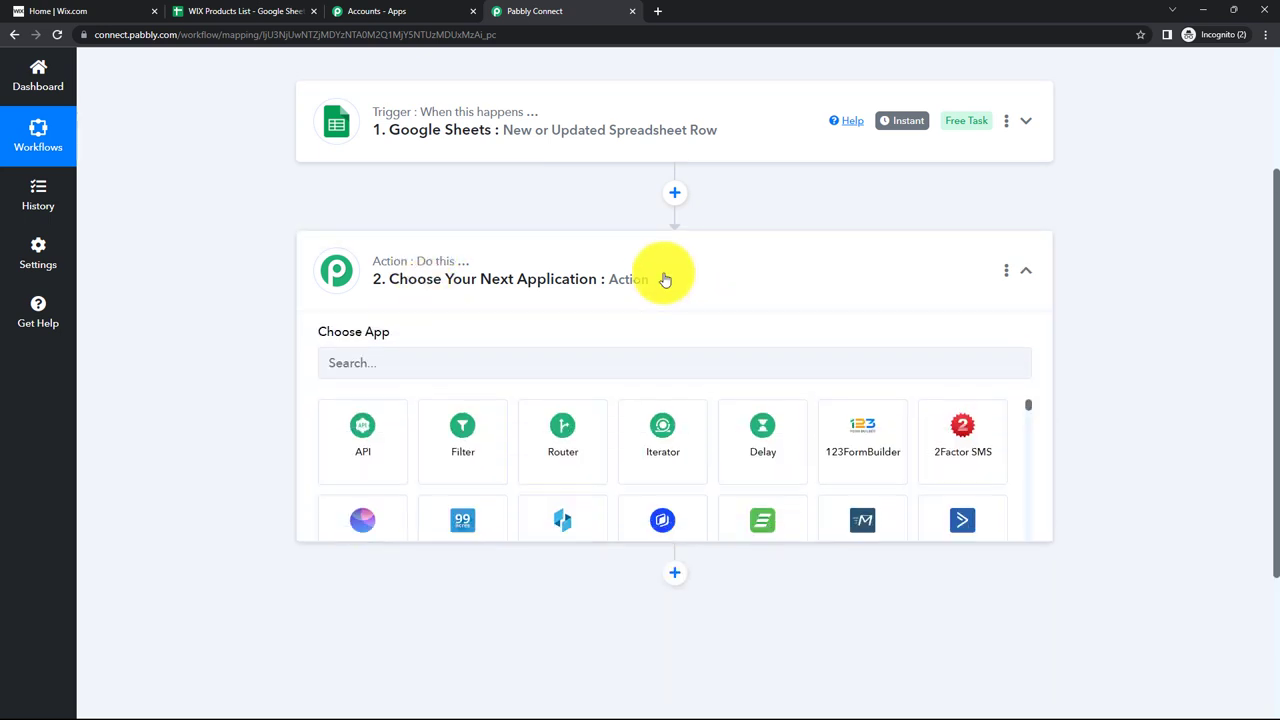
click(465, 370)
text(W)
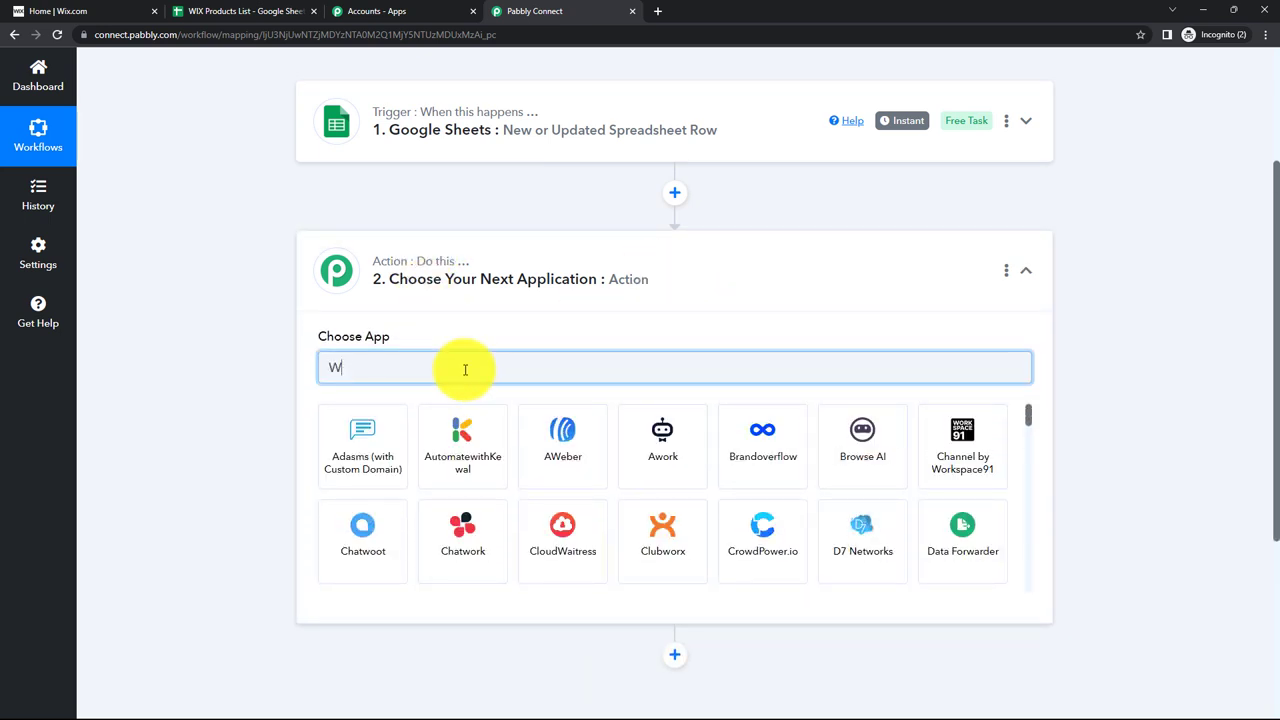
text(ix)
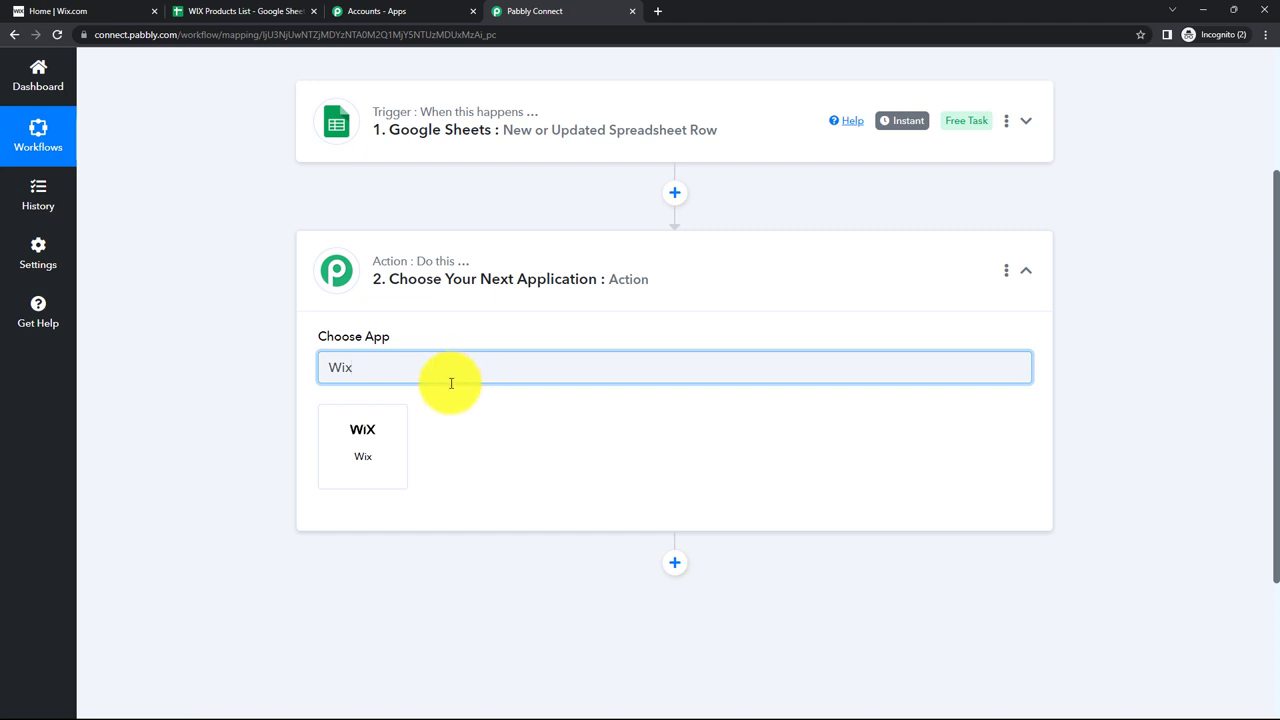
click(367, 441)
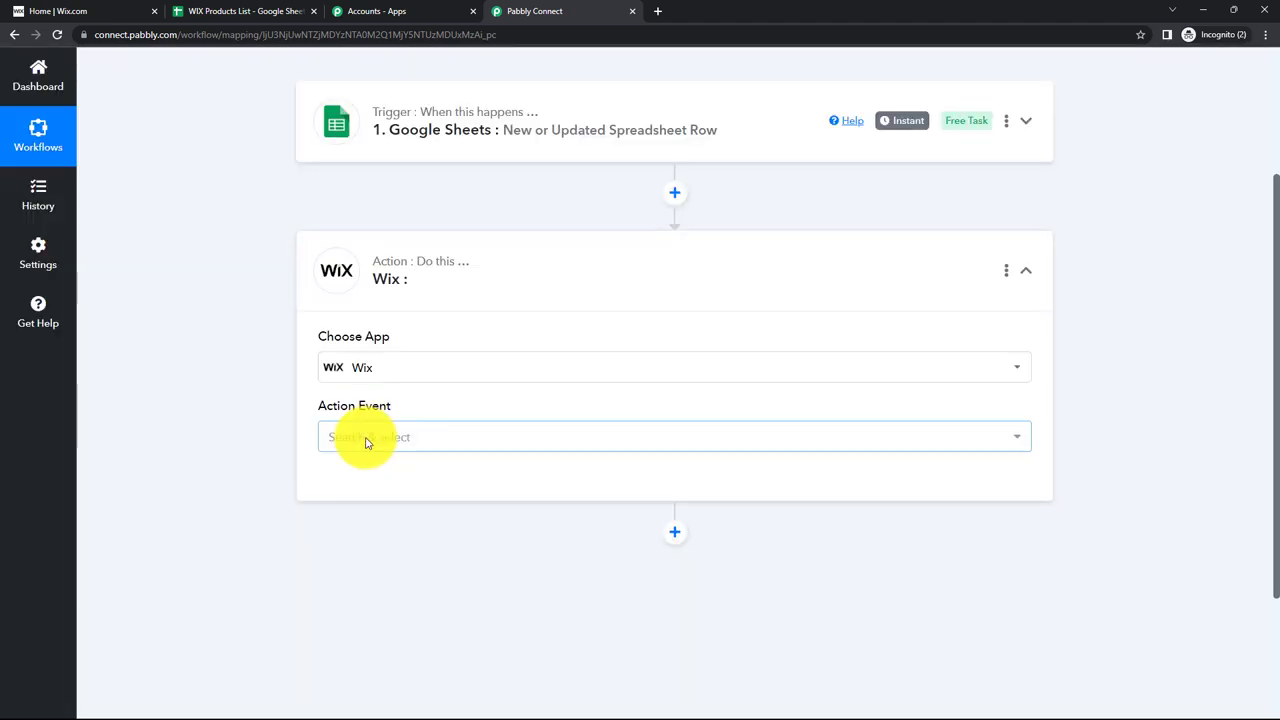
click(366, 443)
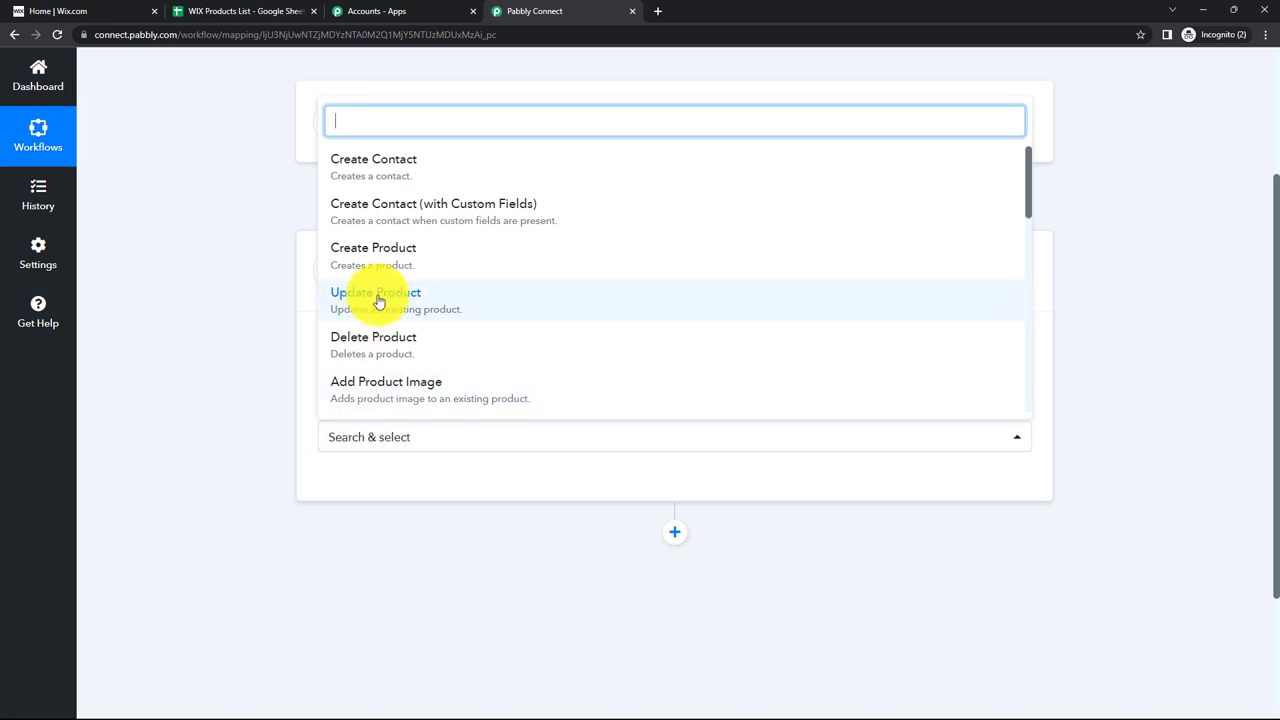
click(392, 258)
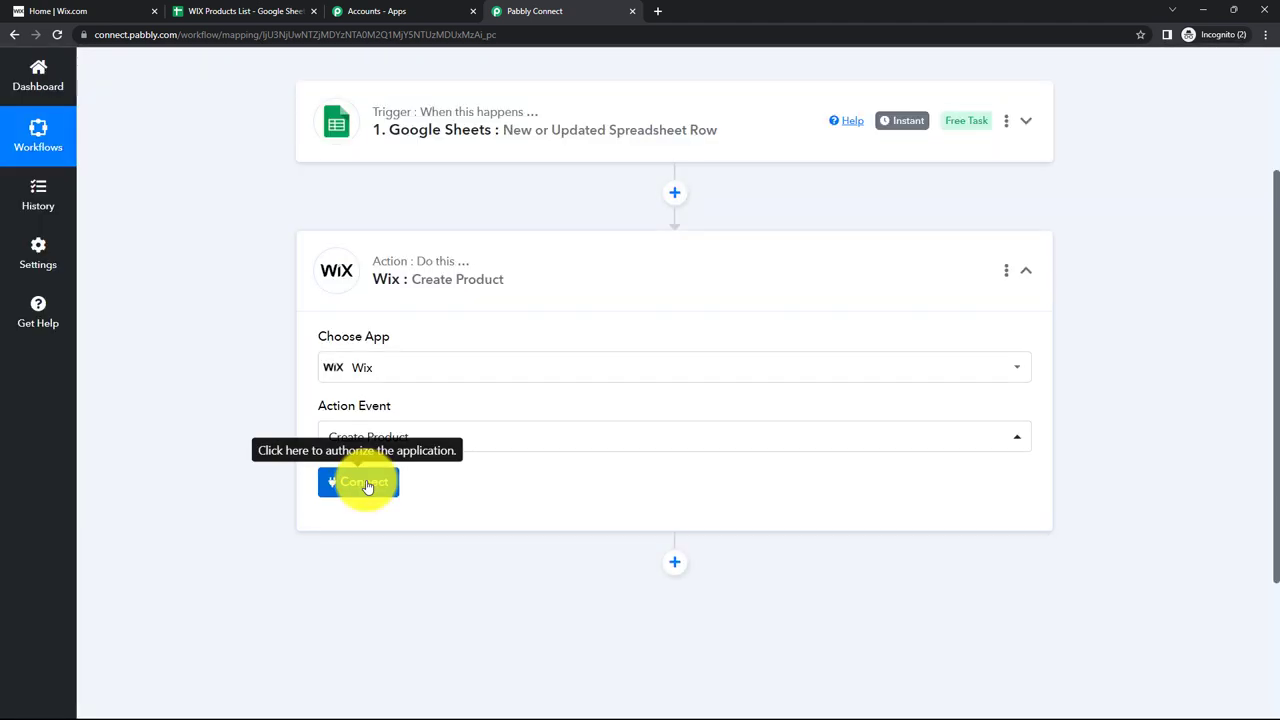
click(366, 484)
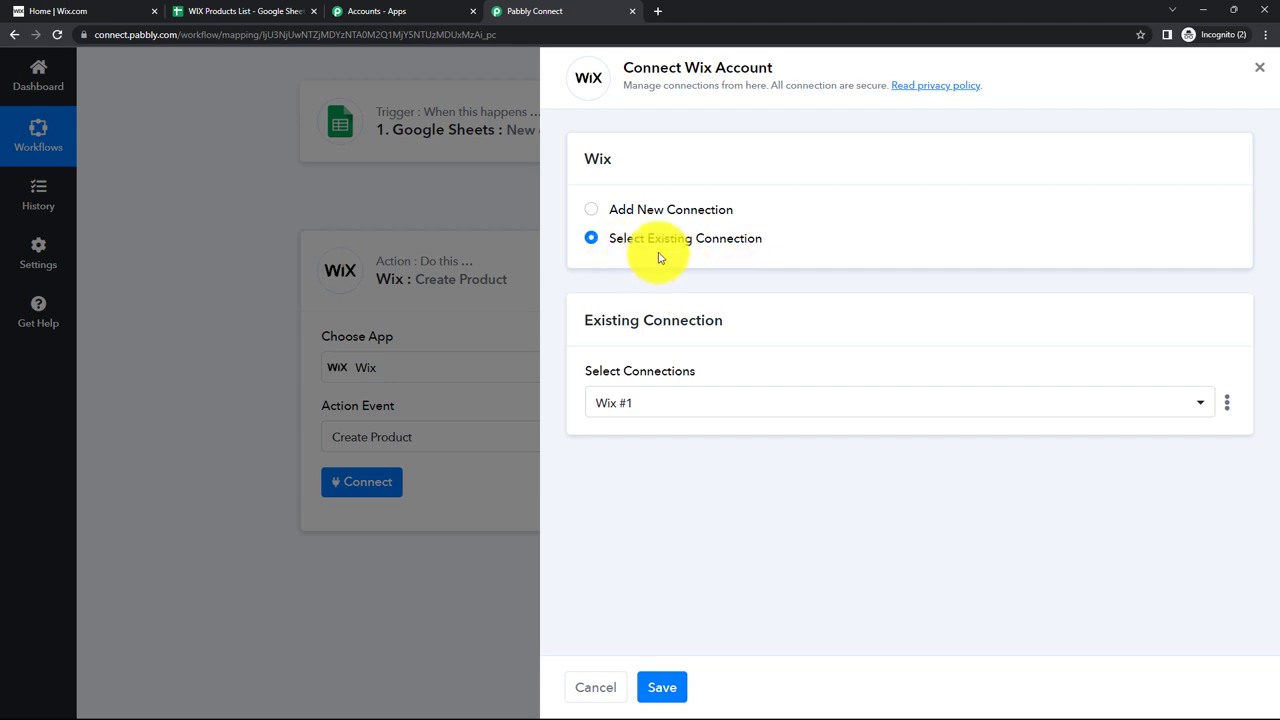
- Add a new Wix connection and follow the 'here.' guide link about the App ID and Secret ID
click(591, 212)
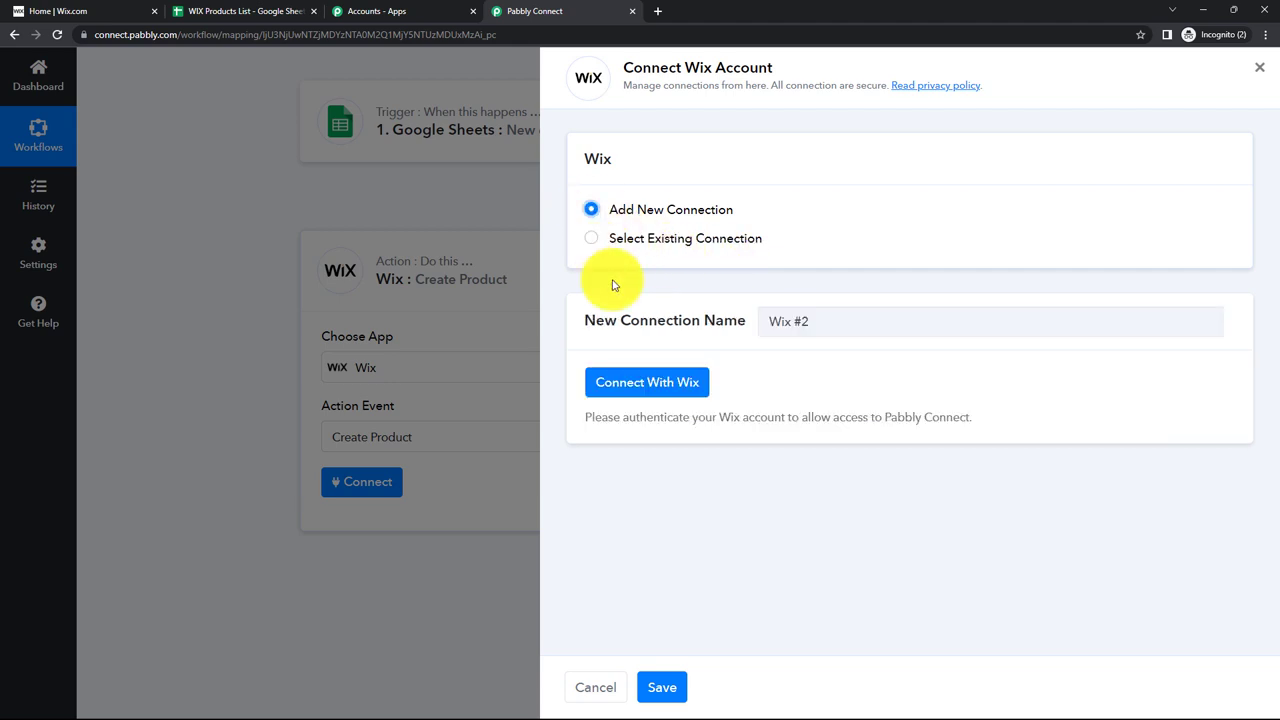
click(651, 385)
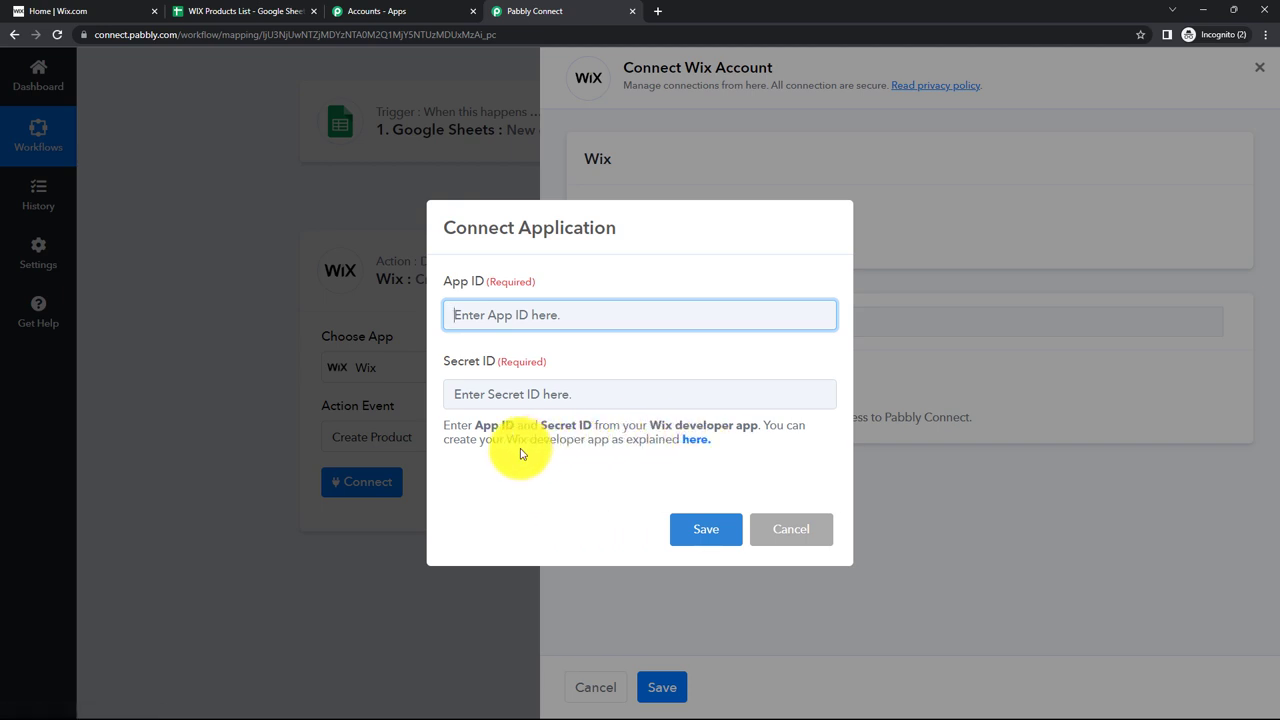
click(697, 448)
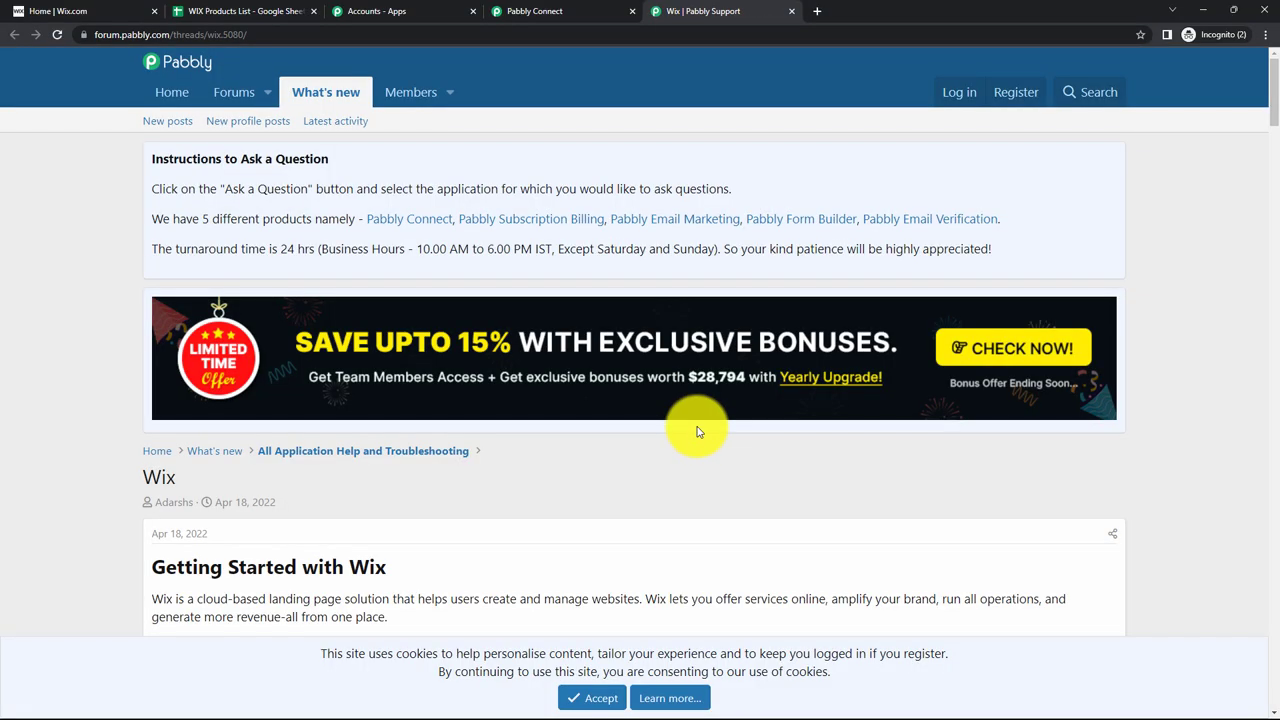
- Scroll to 'Connecting Wix to Pabbly Connect' and follow the dev.wix.com link
scroll(600, 400, down, 2)
scroll(580, 540, down, 3)
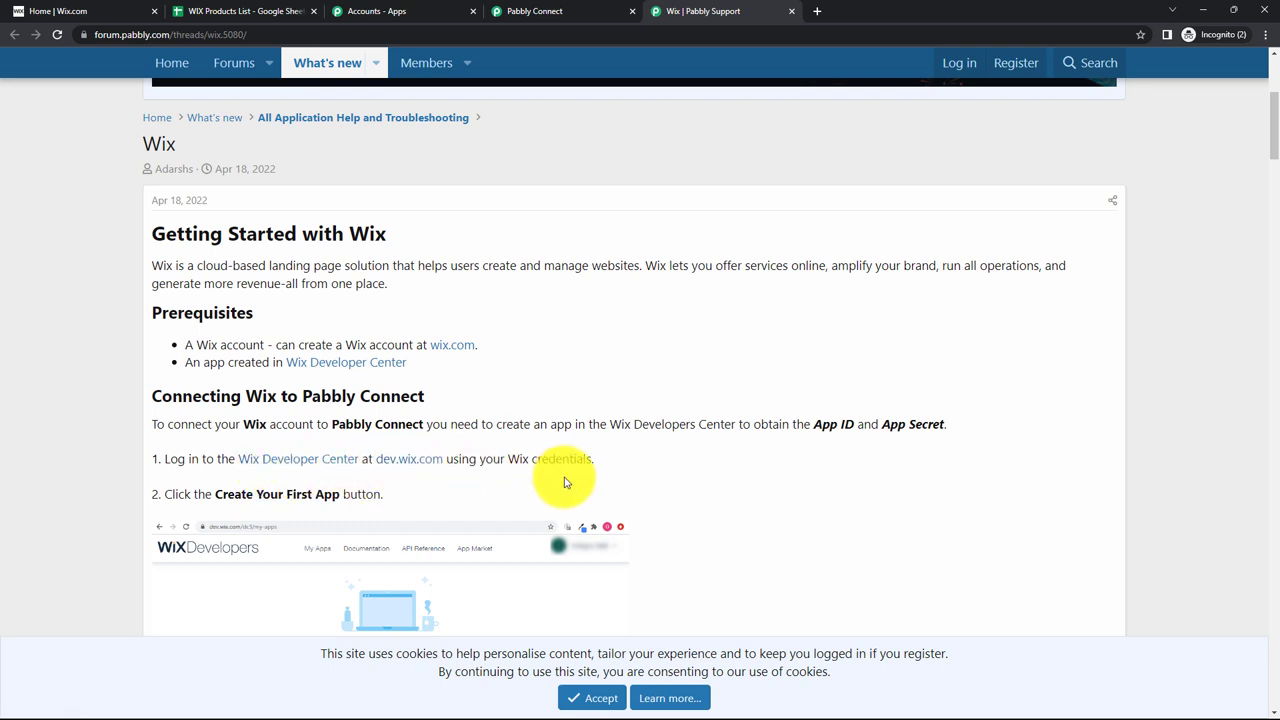
click(418, 468)
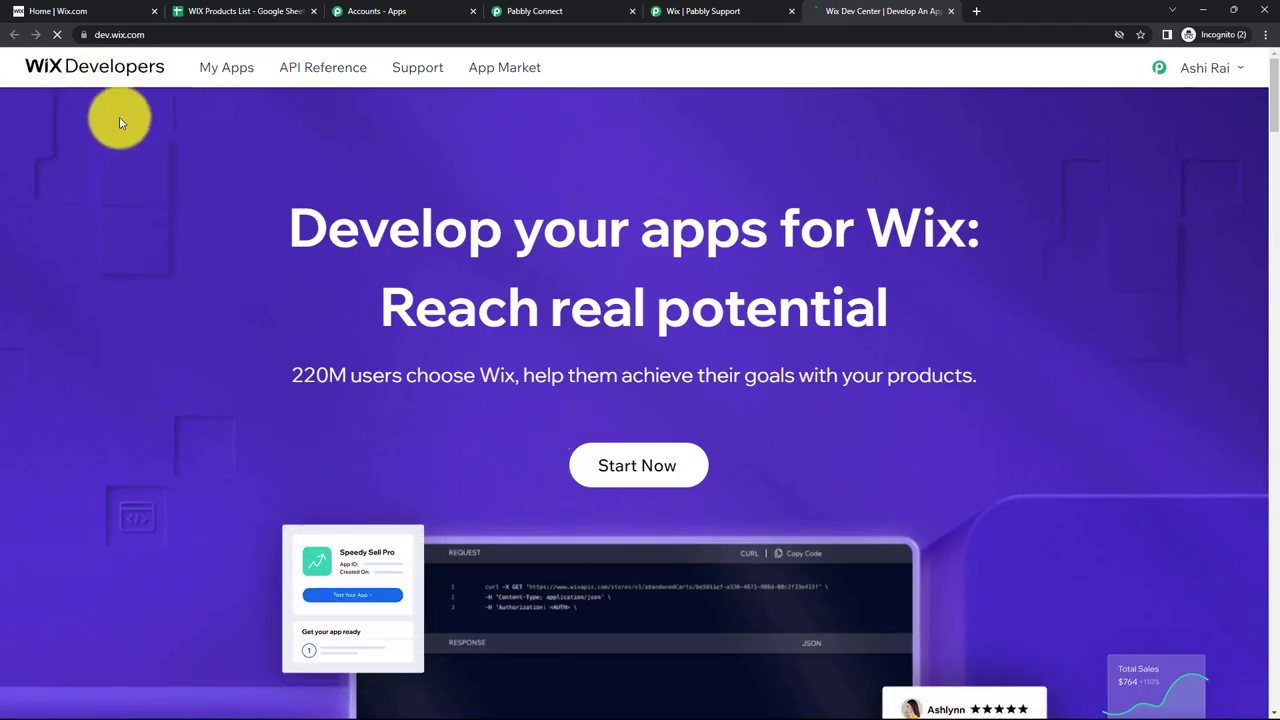
- Create a new Wix developer app titled 'MyNewTest App' and go back to the Pabbly Wix guide
click(229, 76)
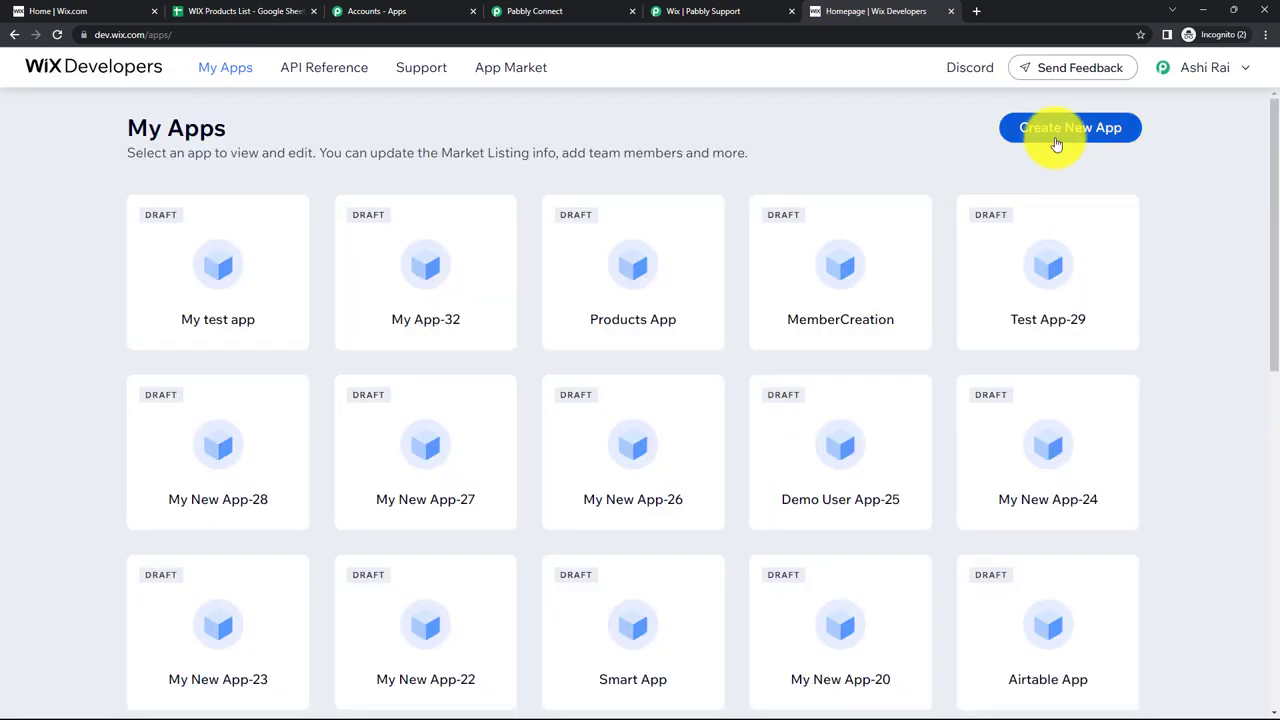
click(1056, 145)
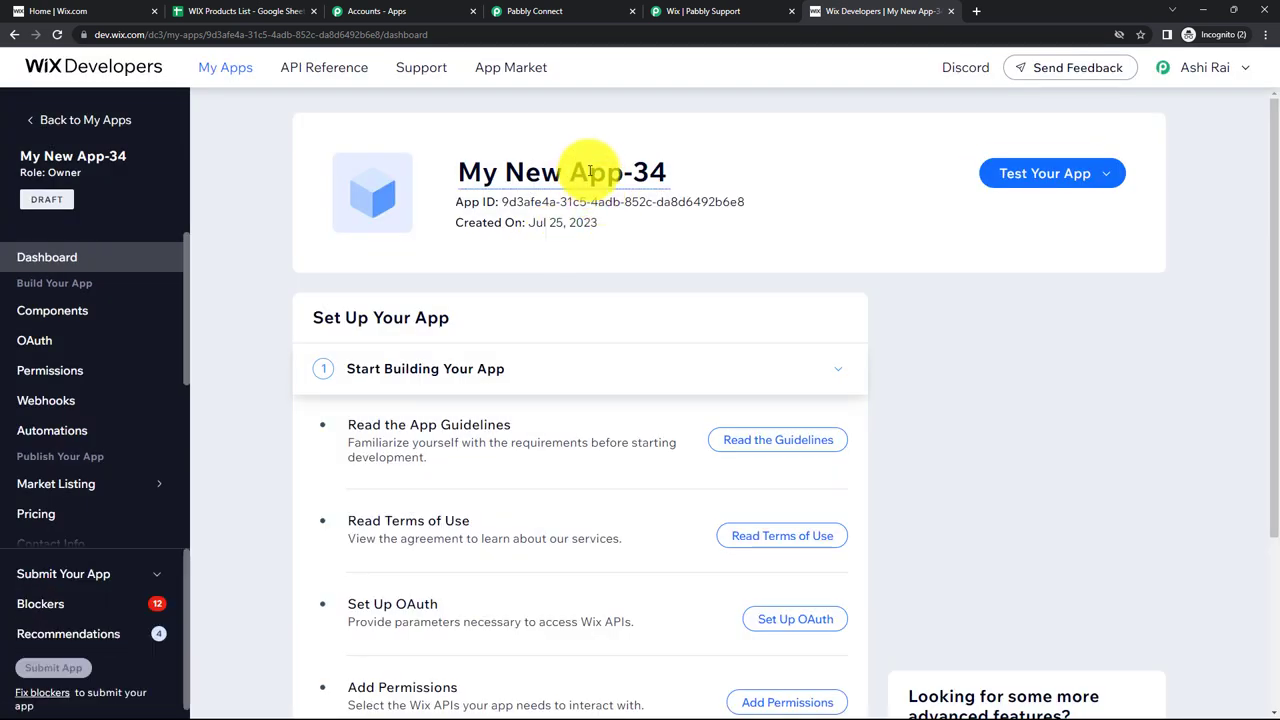
click(590, 172)
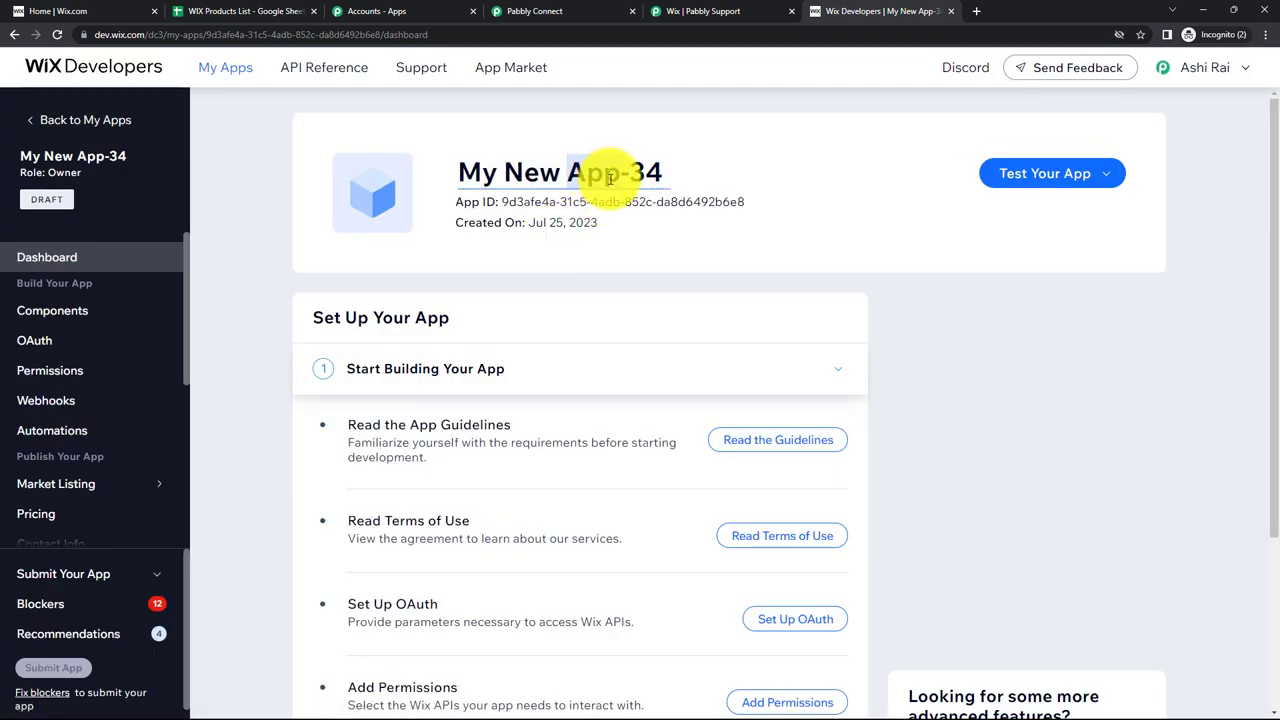
key(BackSpace)
key(BackSpace)
key(BackSpace)
text(Test)
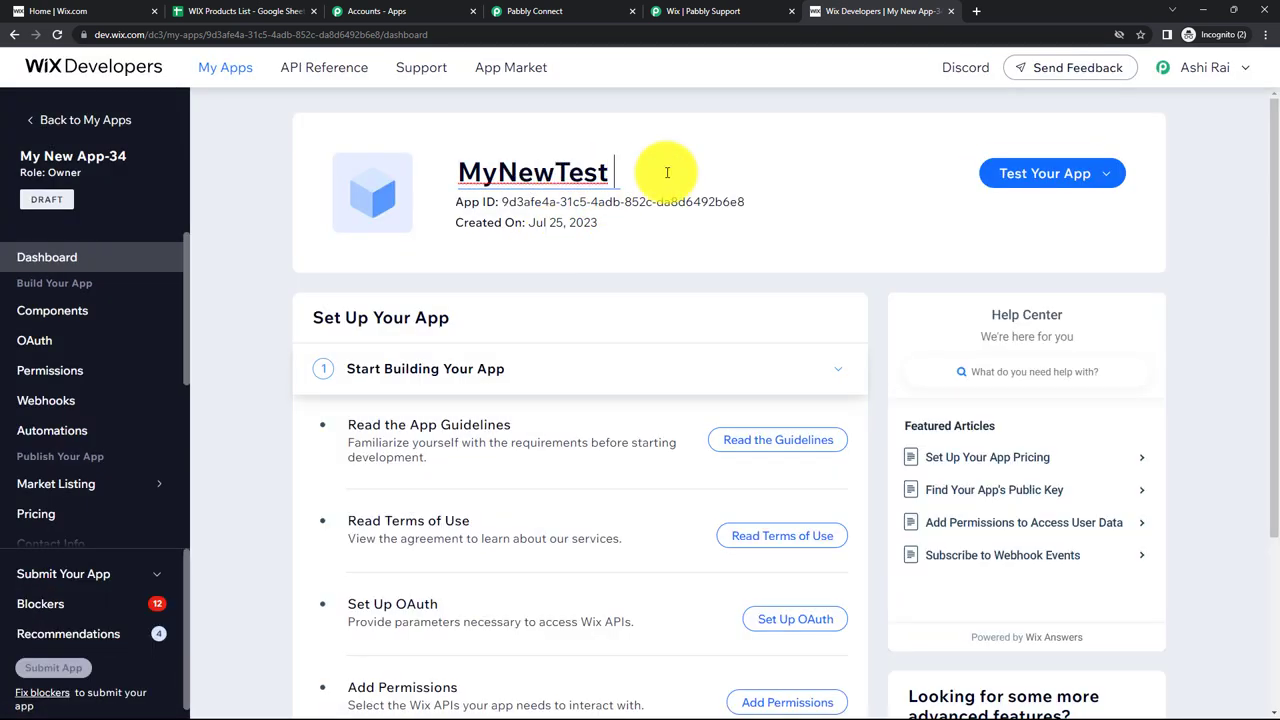
click(651, 240)
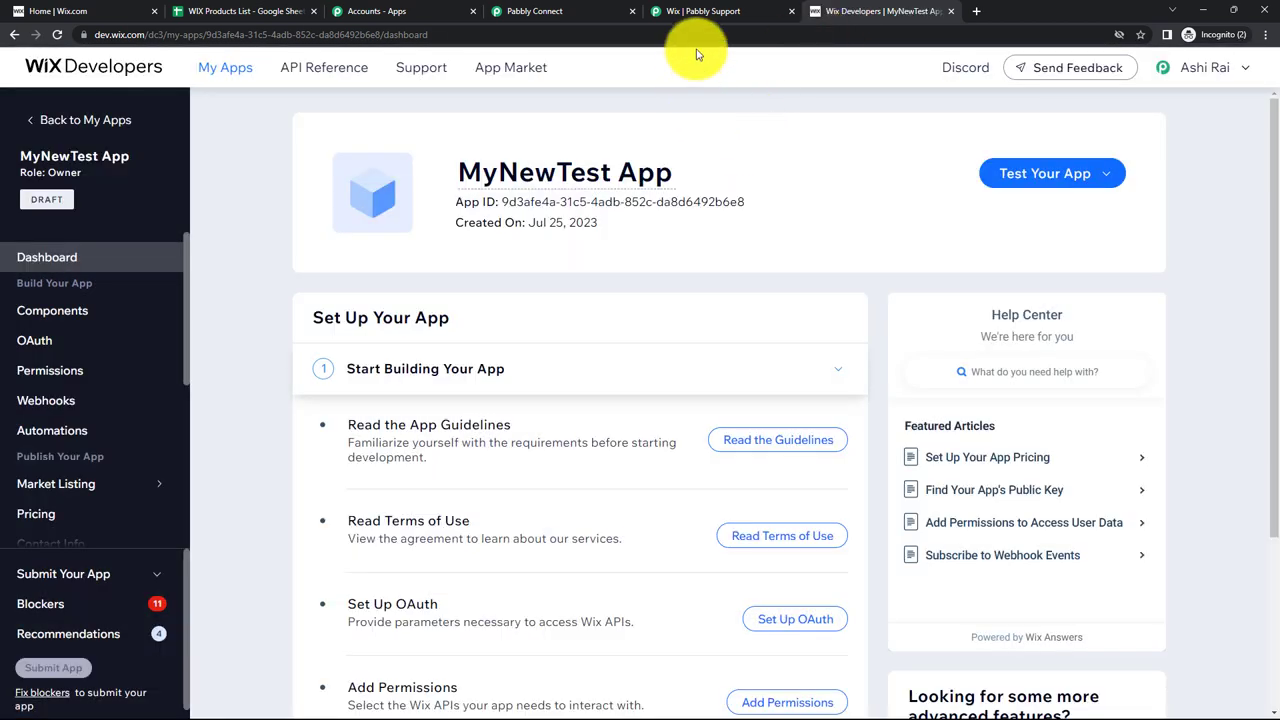
click(690, 12)
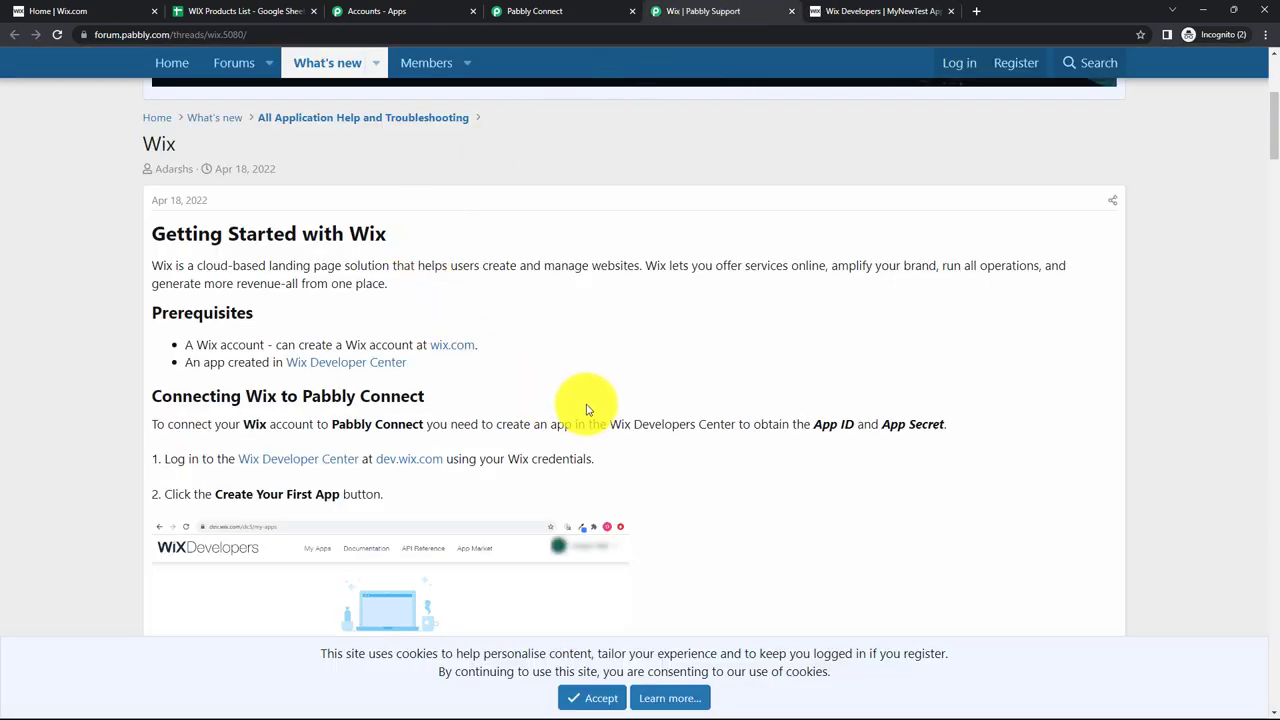
scroll(602, 403, down, 3)
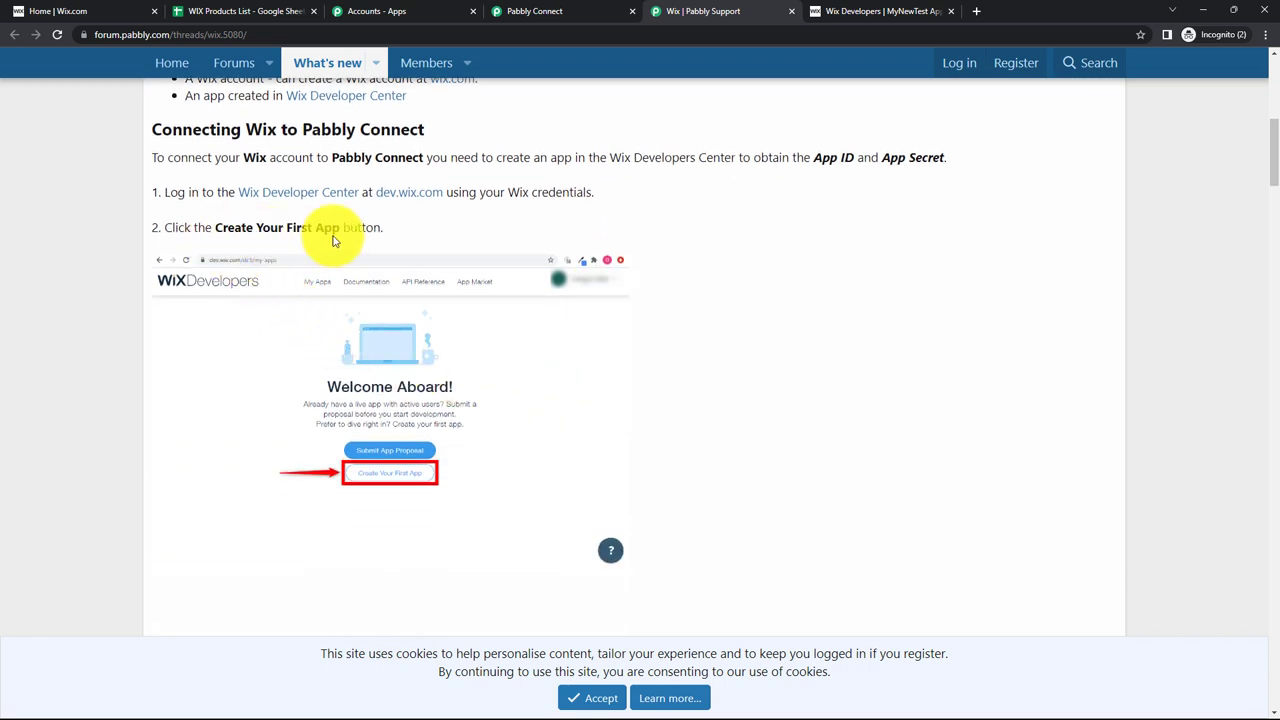
scroll(459, 403, down, 2)
scroll(459, 403, down, 2)
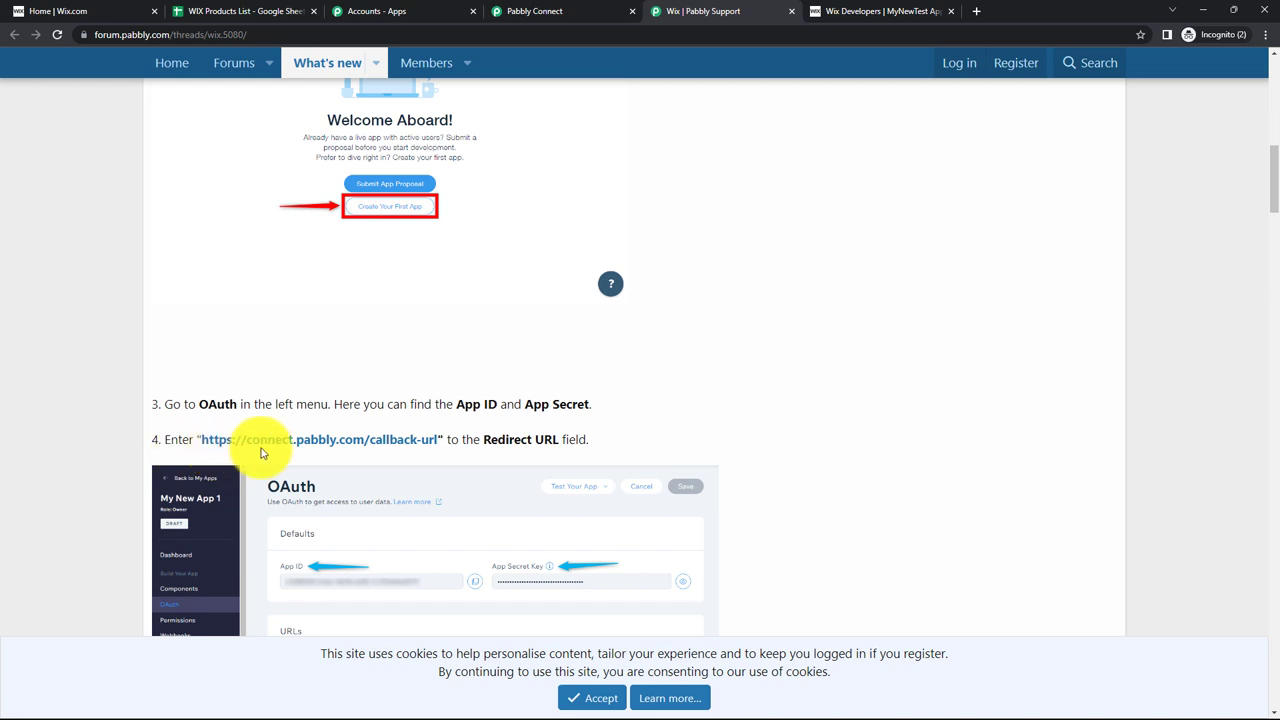
scroll(557, 453, down, 1)
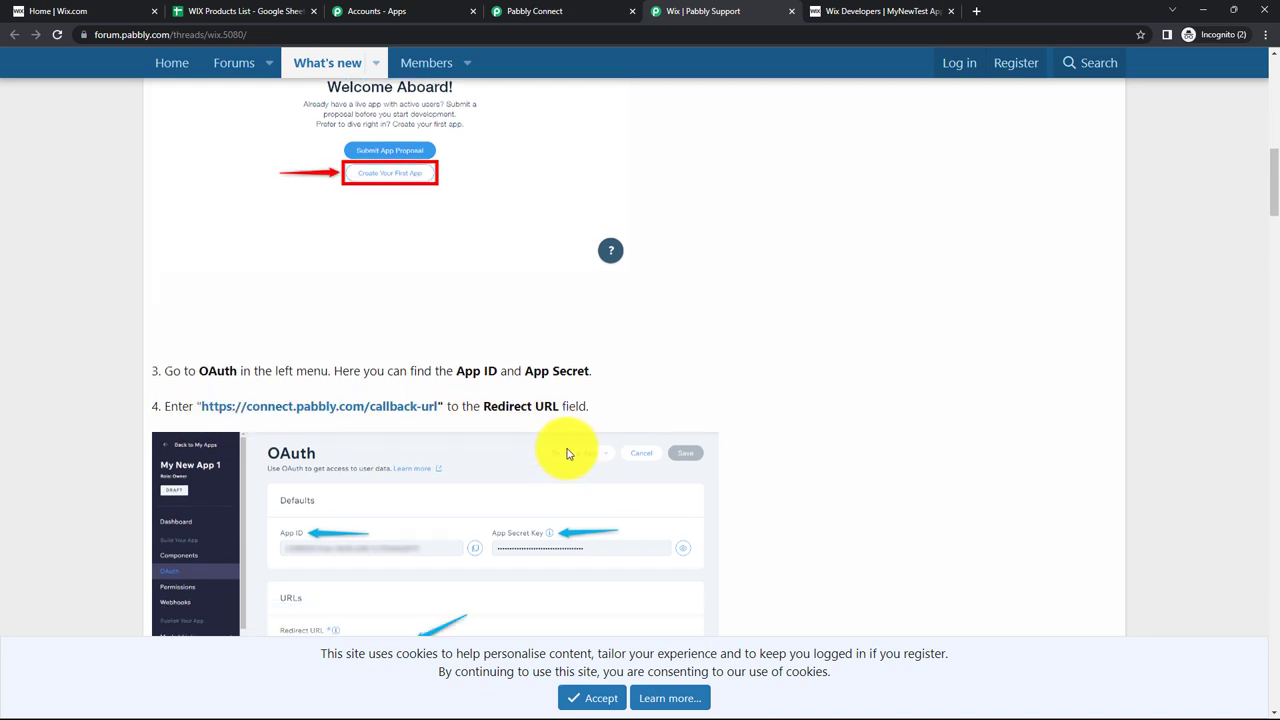
scroll(543, 451, down, 2)
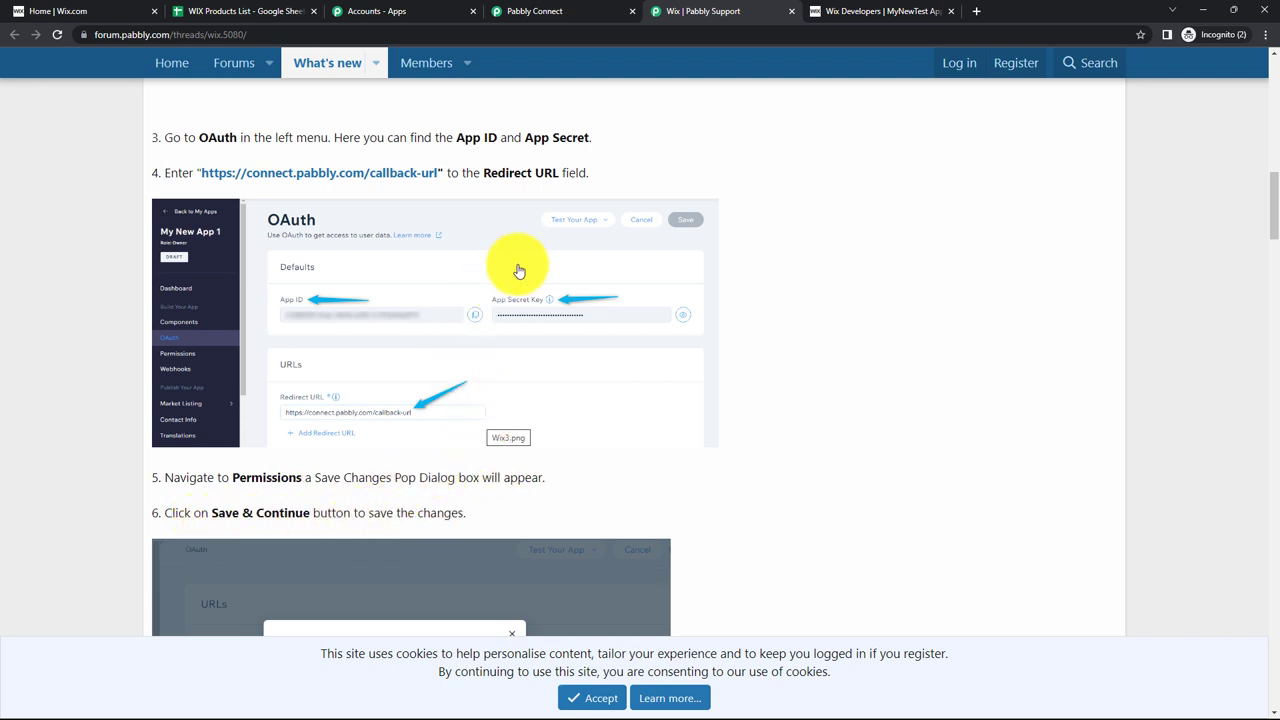
- Copy the App ID from the Wix app's OAuth settings into Pabbly's App ID field
click(880, 11)
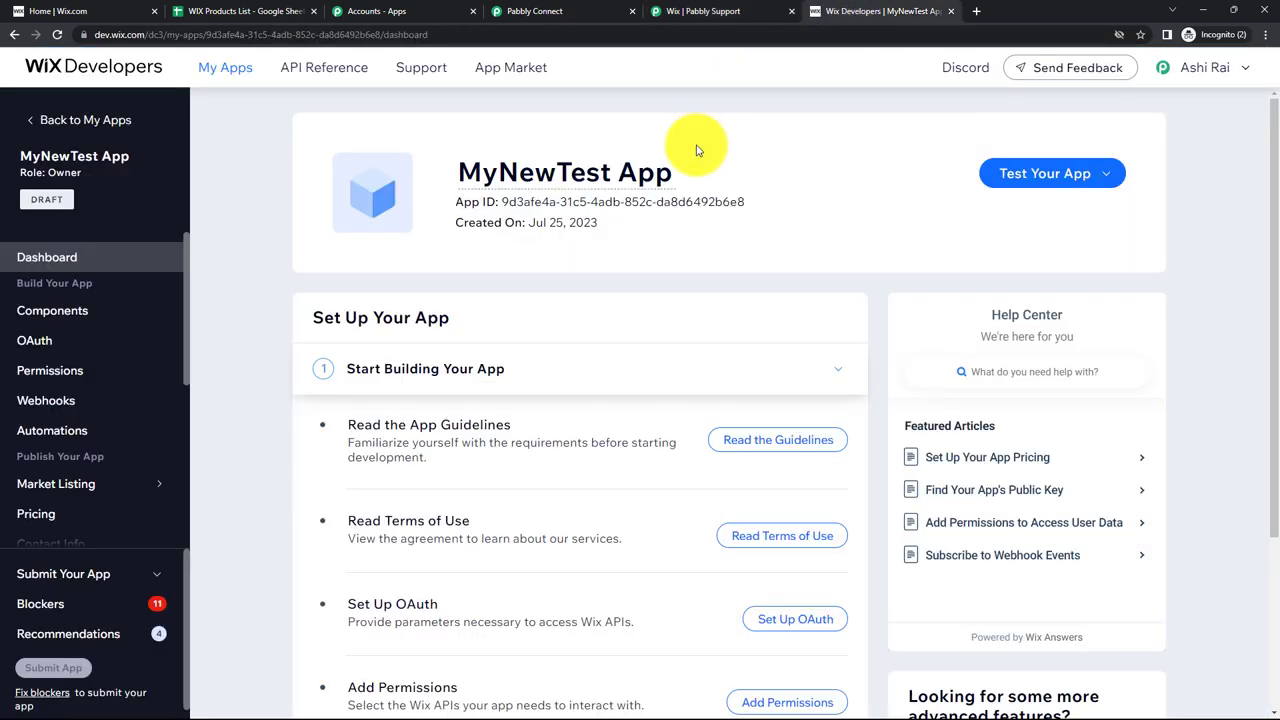
click(52, 353)
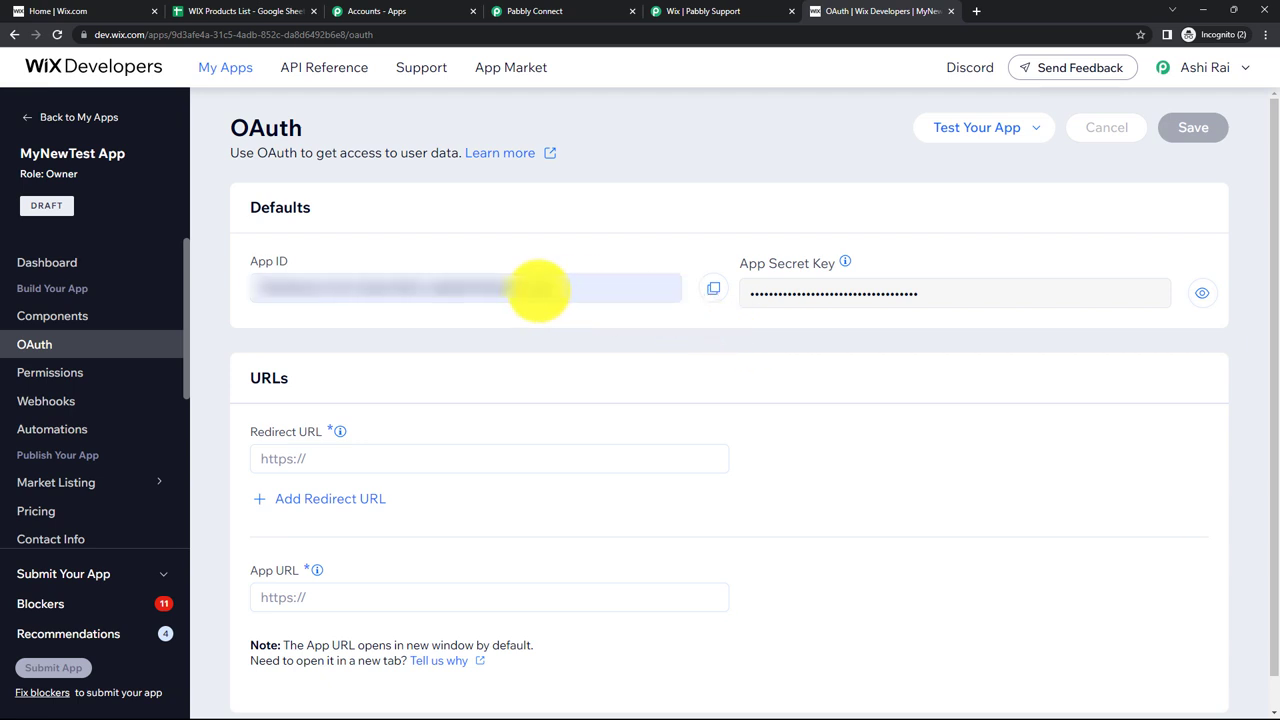
click(538, 290)
right_click(486, 291)
click(505, 305)
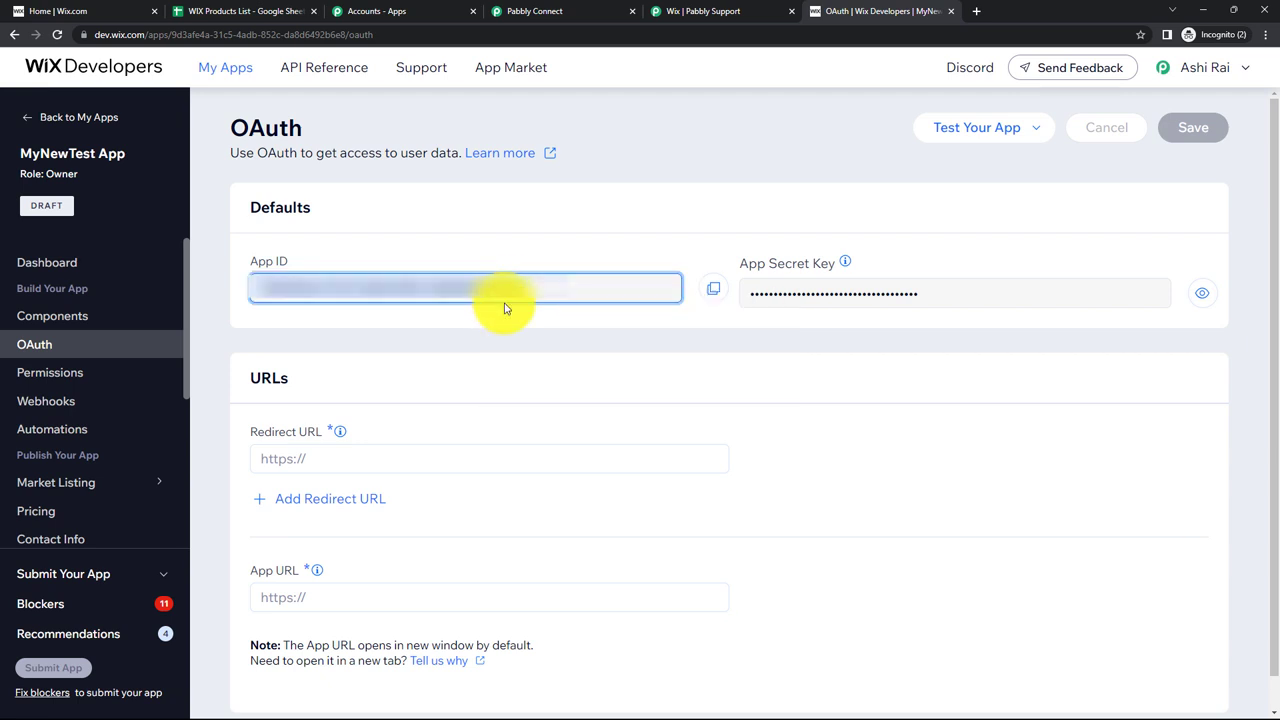
click(530, 12)
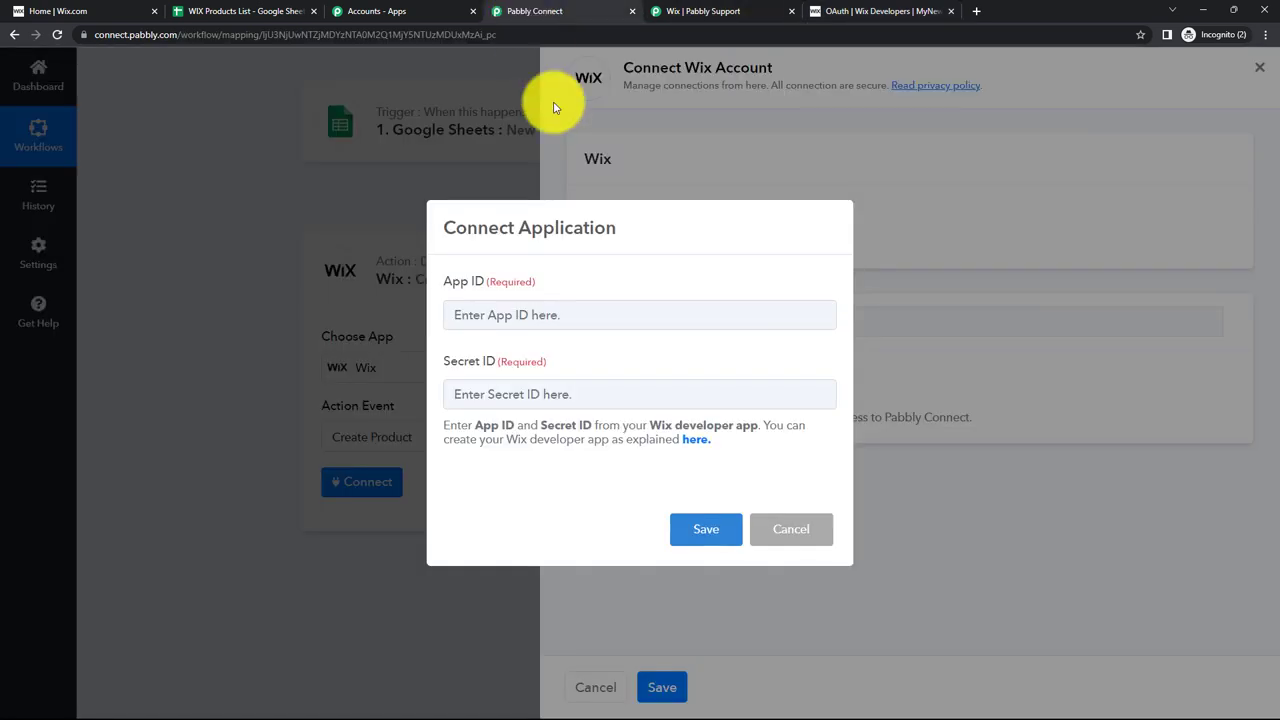
click(520, 314)
key(ctrl+v)
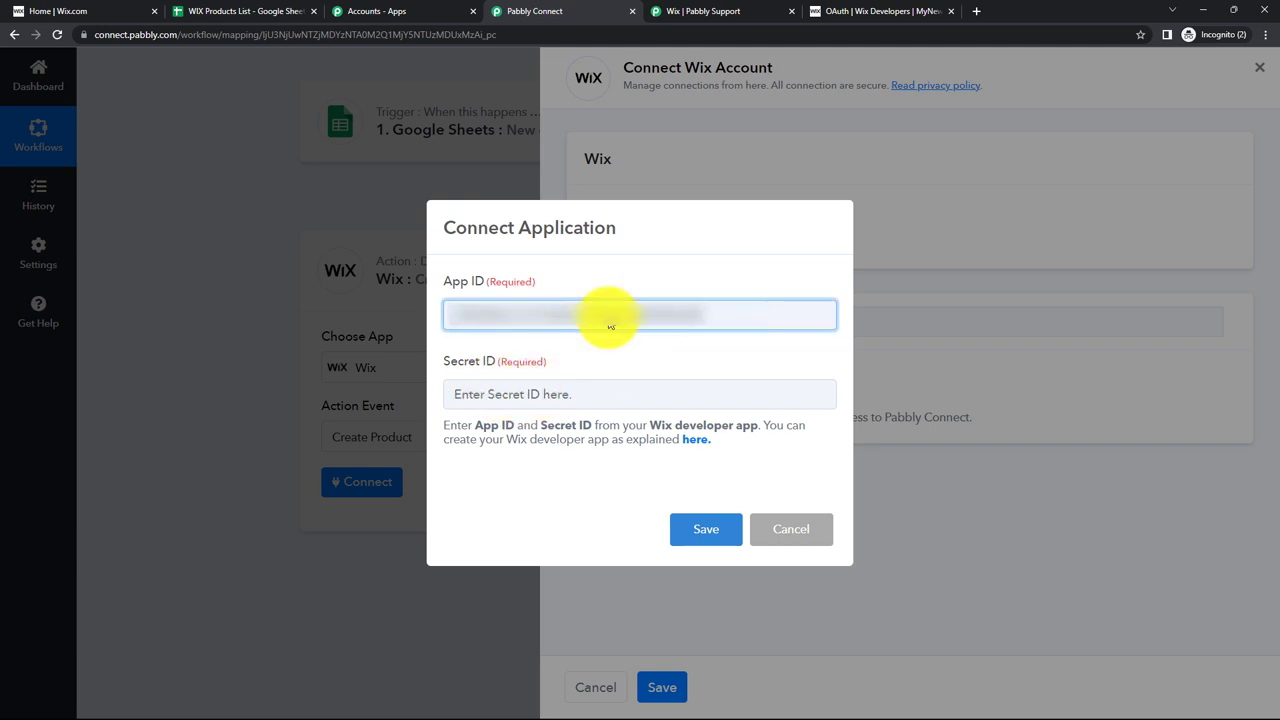
- Reveal and copy the App Secret Key into Pabbly's Secret ID field
click(716, 12)
click(892, 12)
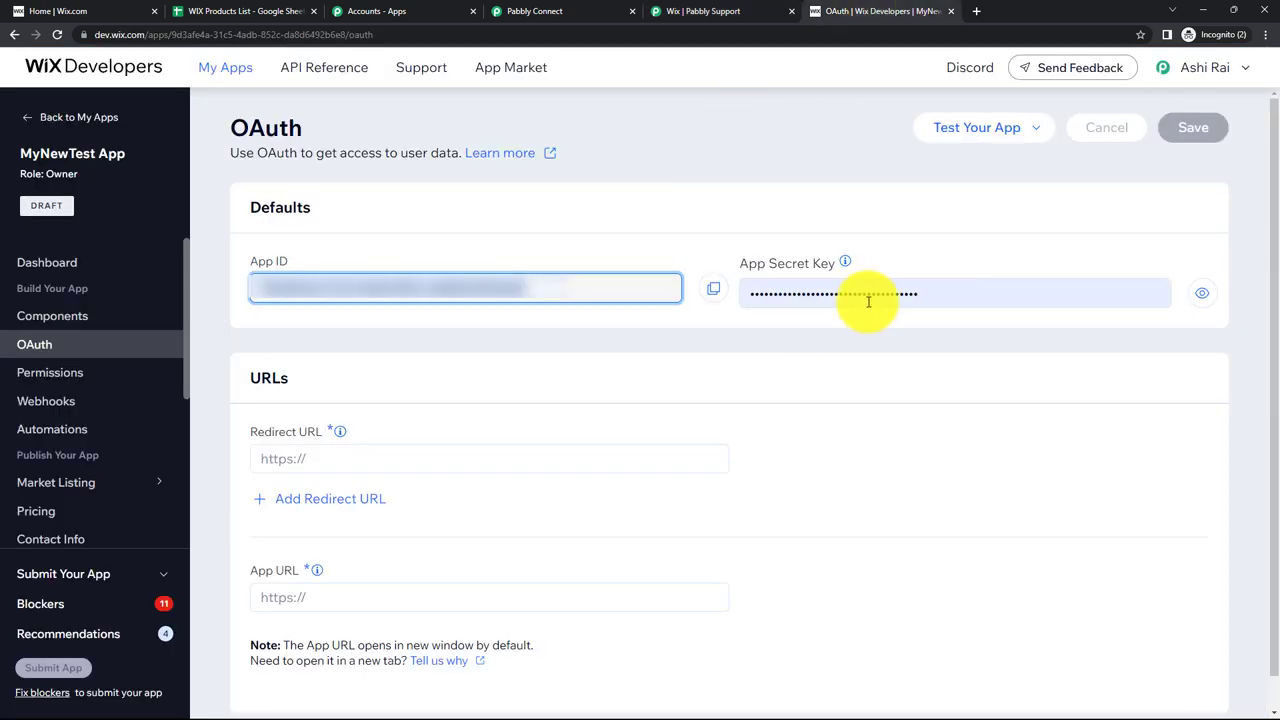
click(1201, 292)
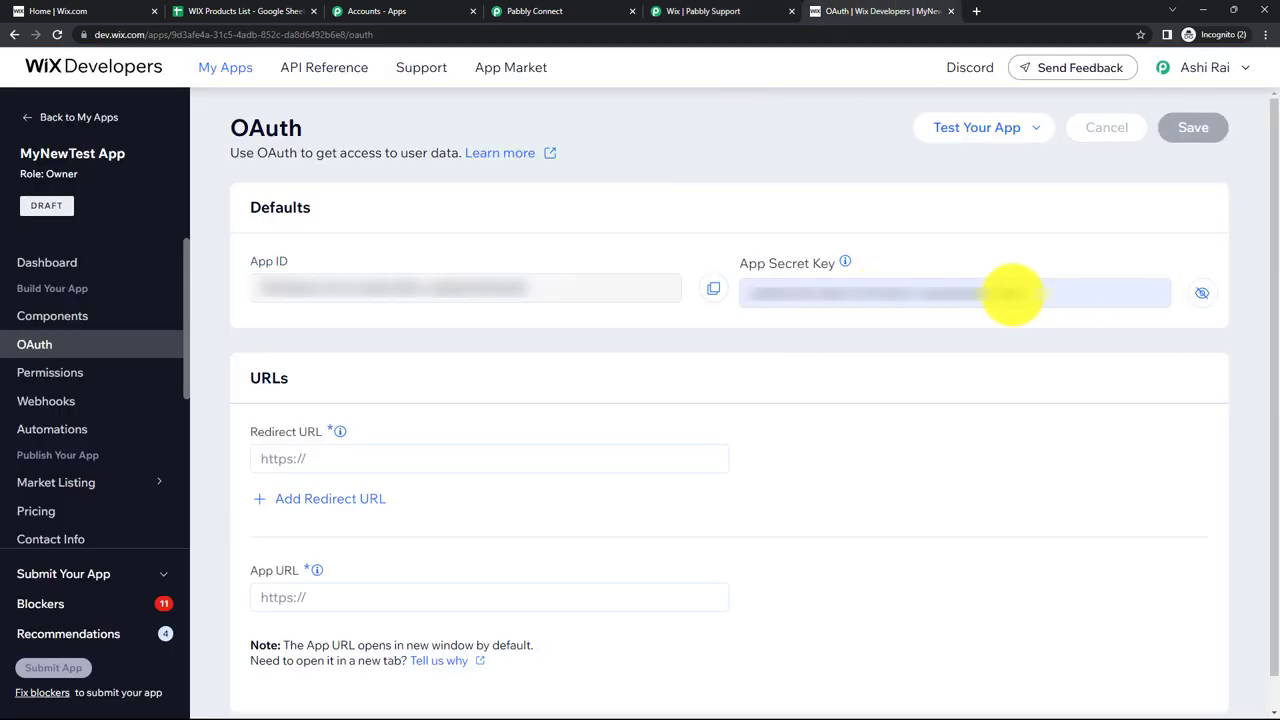
double_click(1010, 294)
right_click(1005, 292)
click(730, 322)
click(535, 12)
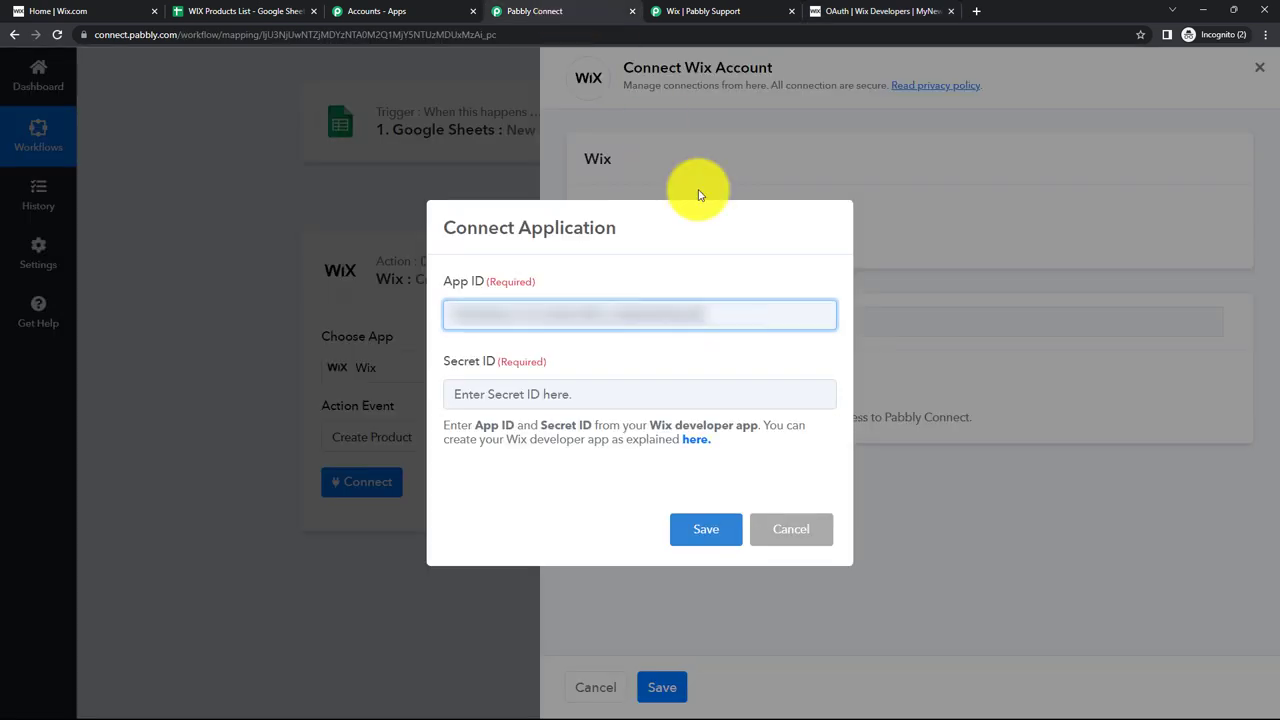
click(521, 394)
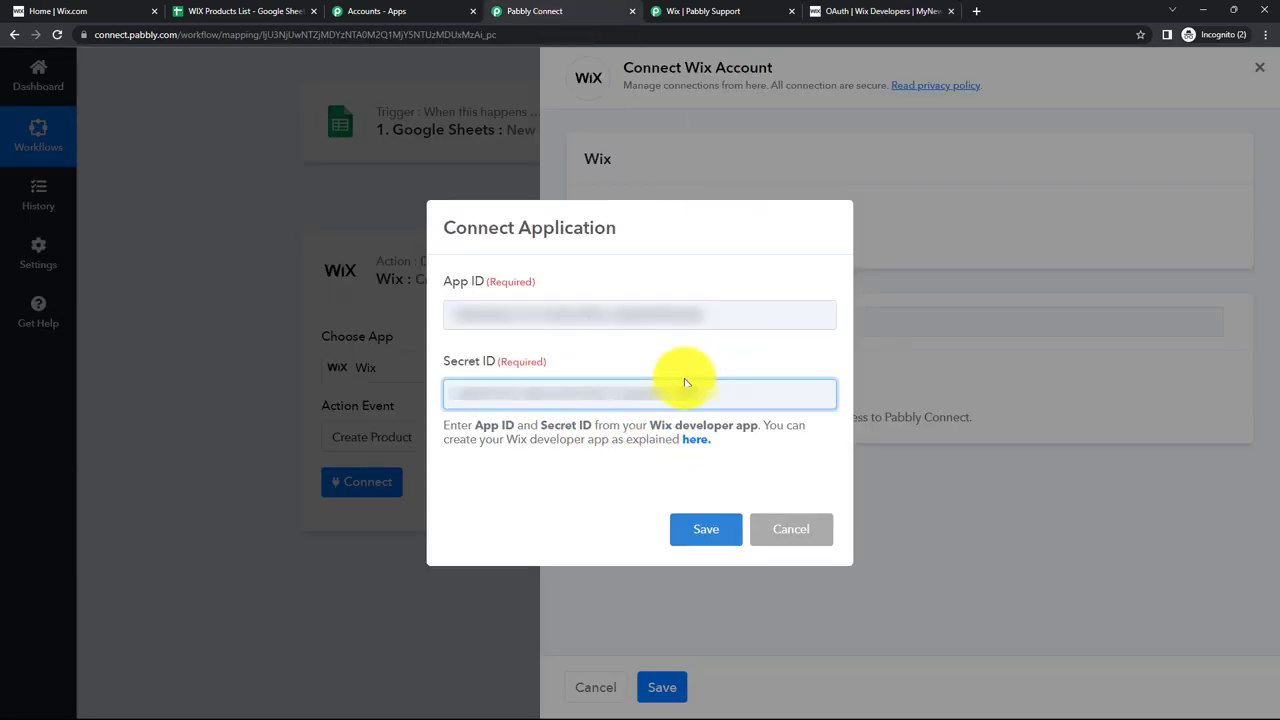
- Copy the Pabbly callback URL from the setup guide for Wix's Redirect URL
click(862, 14)
scroll(450, 330, down, 1)
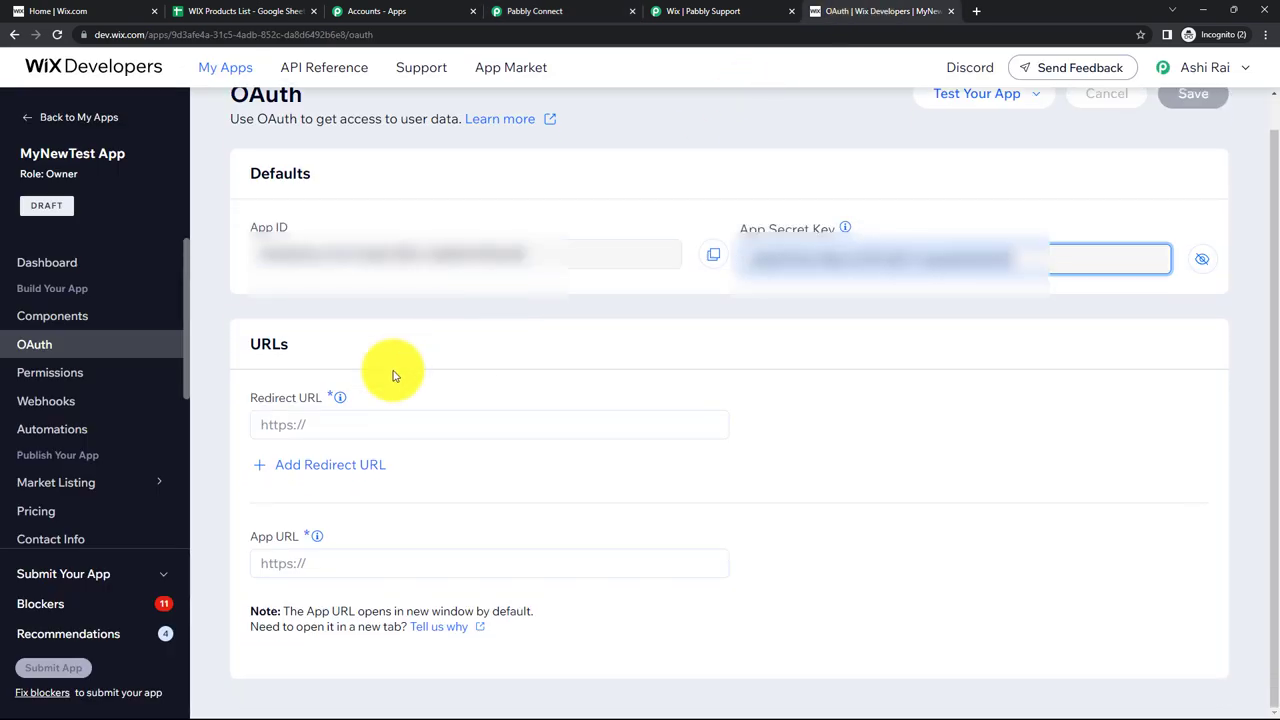
click(345, 420)
click(700, 12)
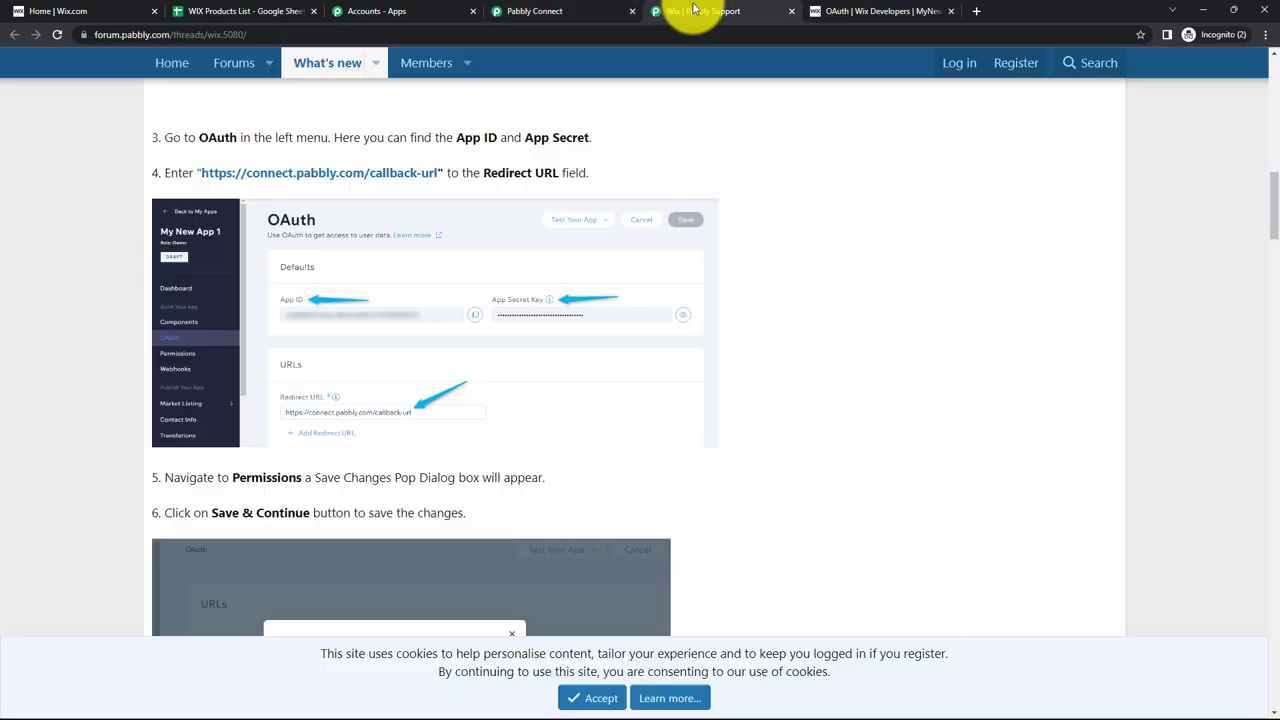
right_click(372, 174)
click(430, 254)
click(803, 16)
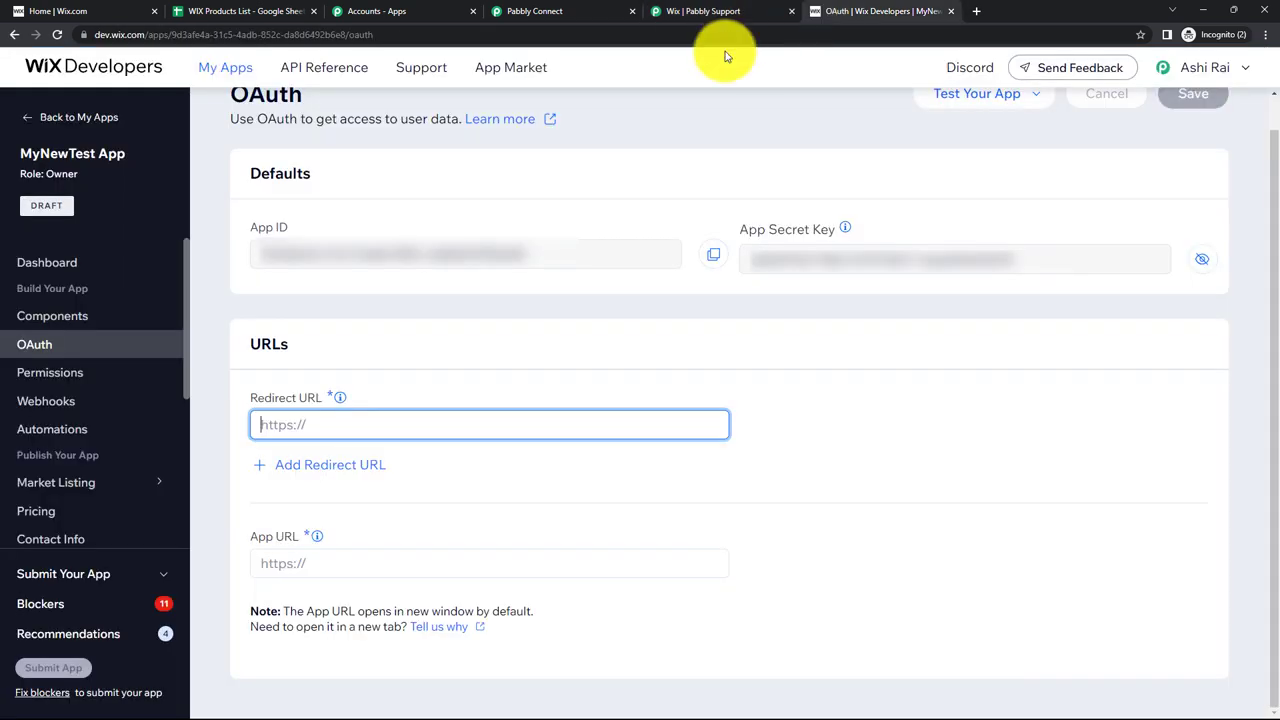
key(ctrl+v)
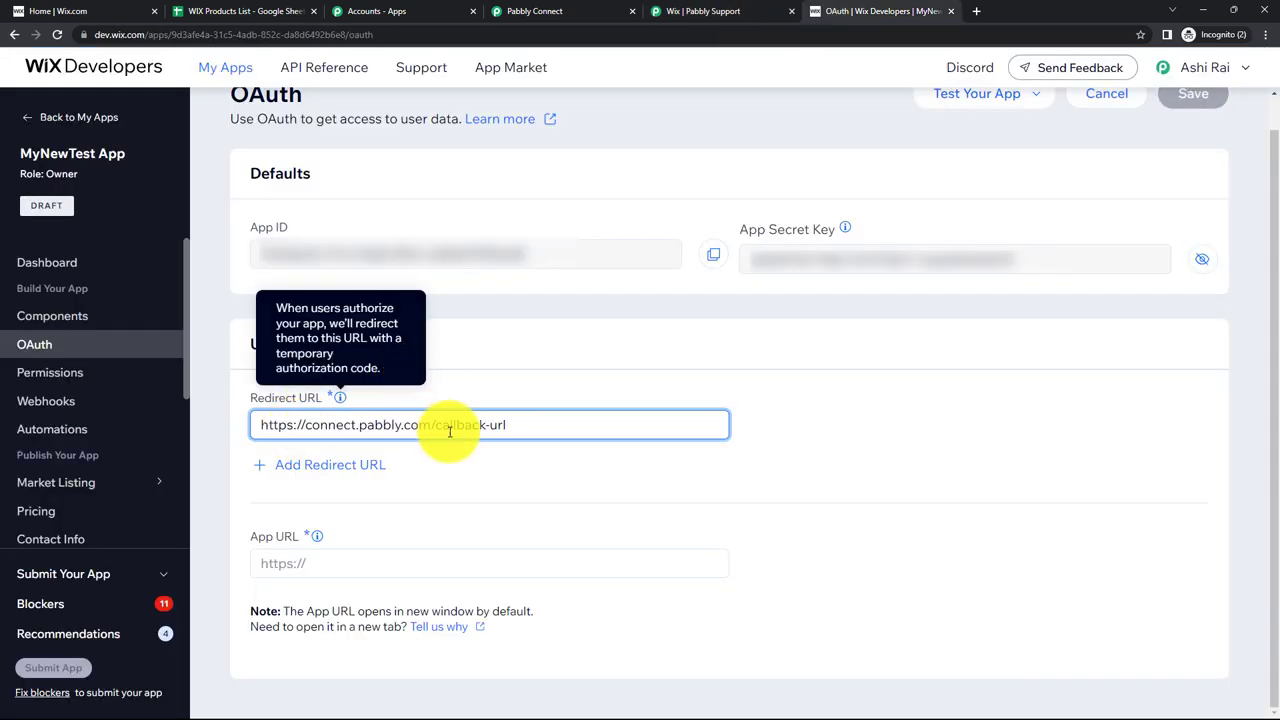
click(325, 563)
key(ctrl+v)
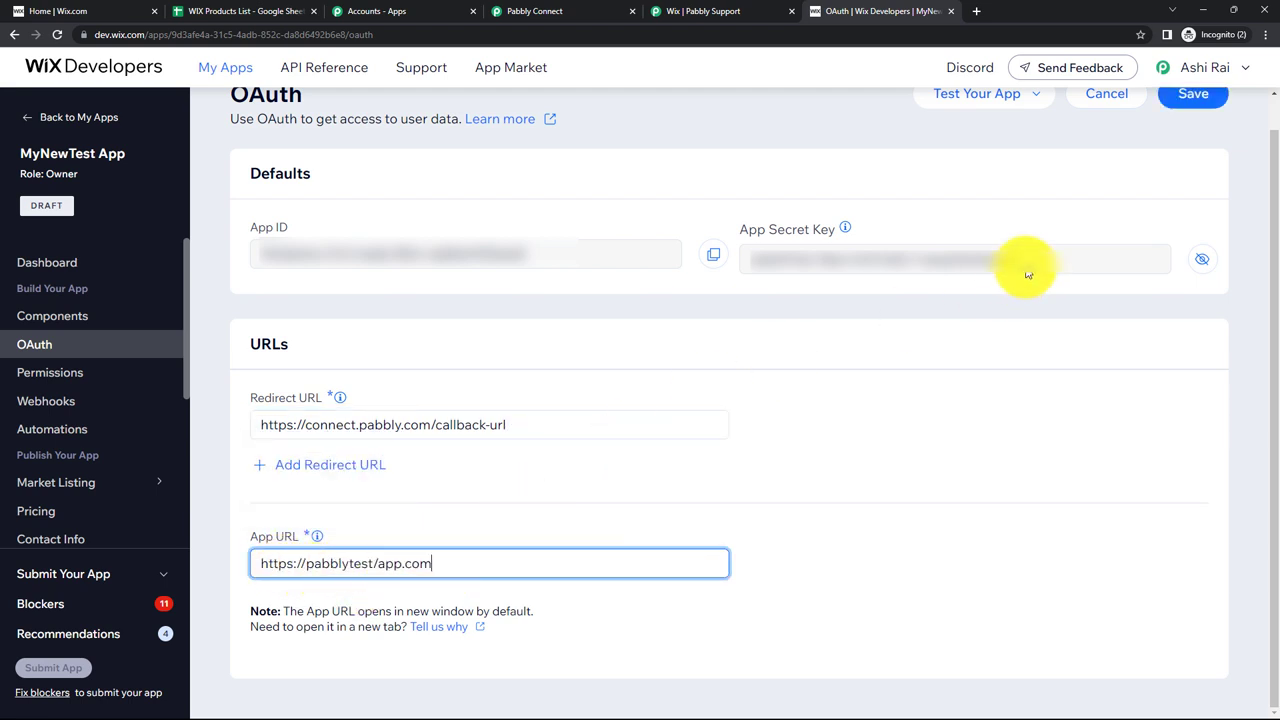
click(1193, 98)
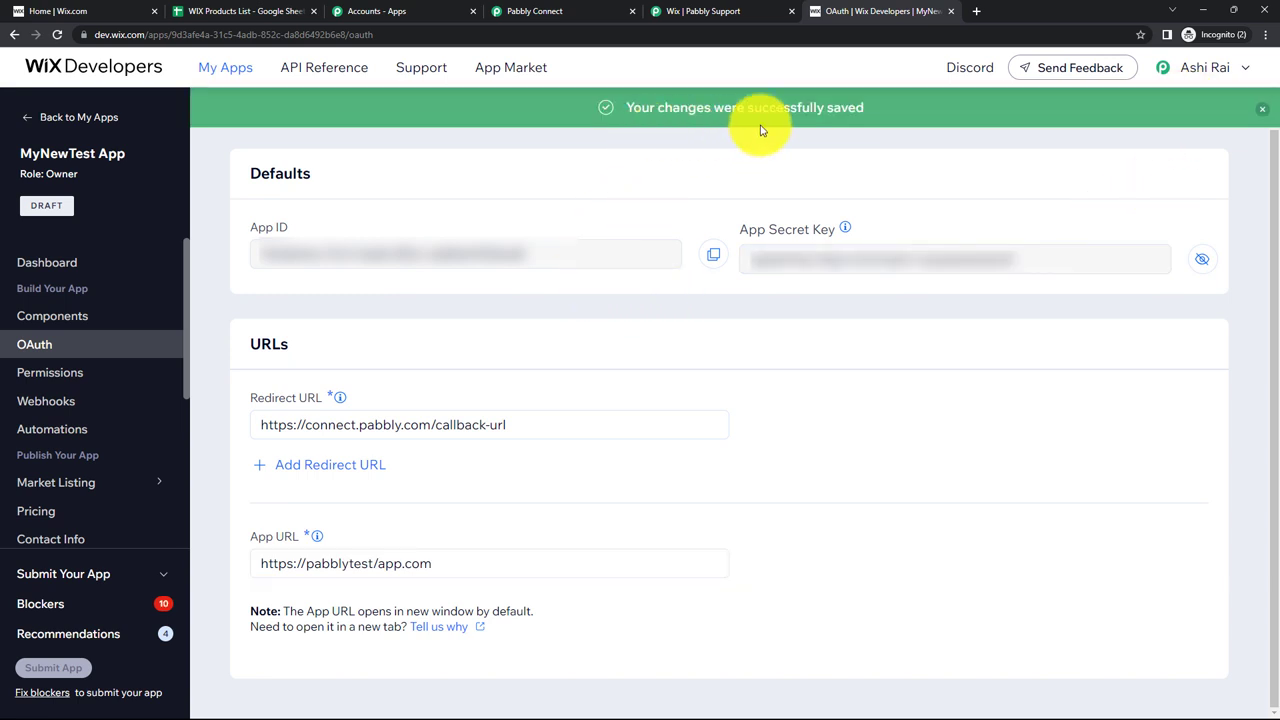
click(690, 11)
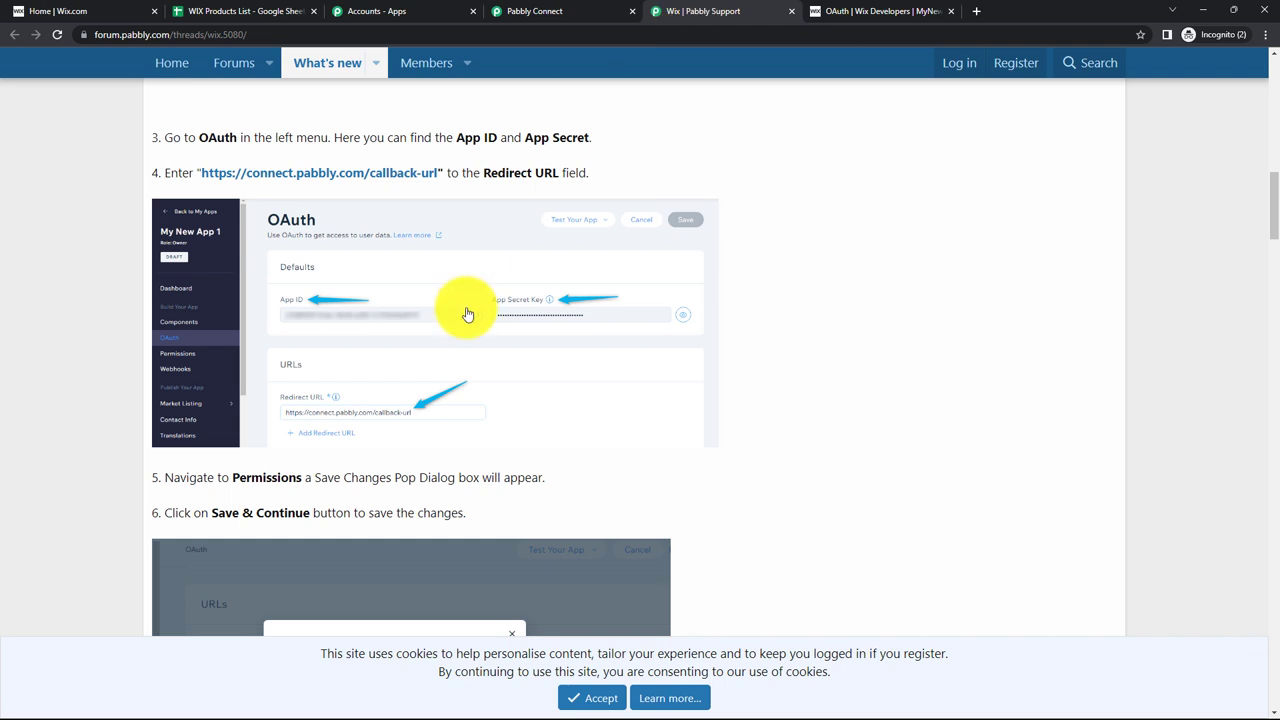
- Scroll the forum guide to its step 7 permission list, then go to the Wix app's Permissions page
scroll(465, 315, down, 2)
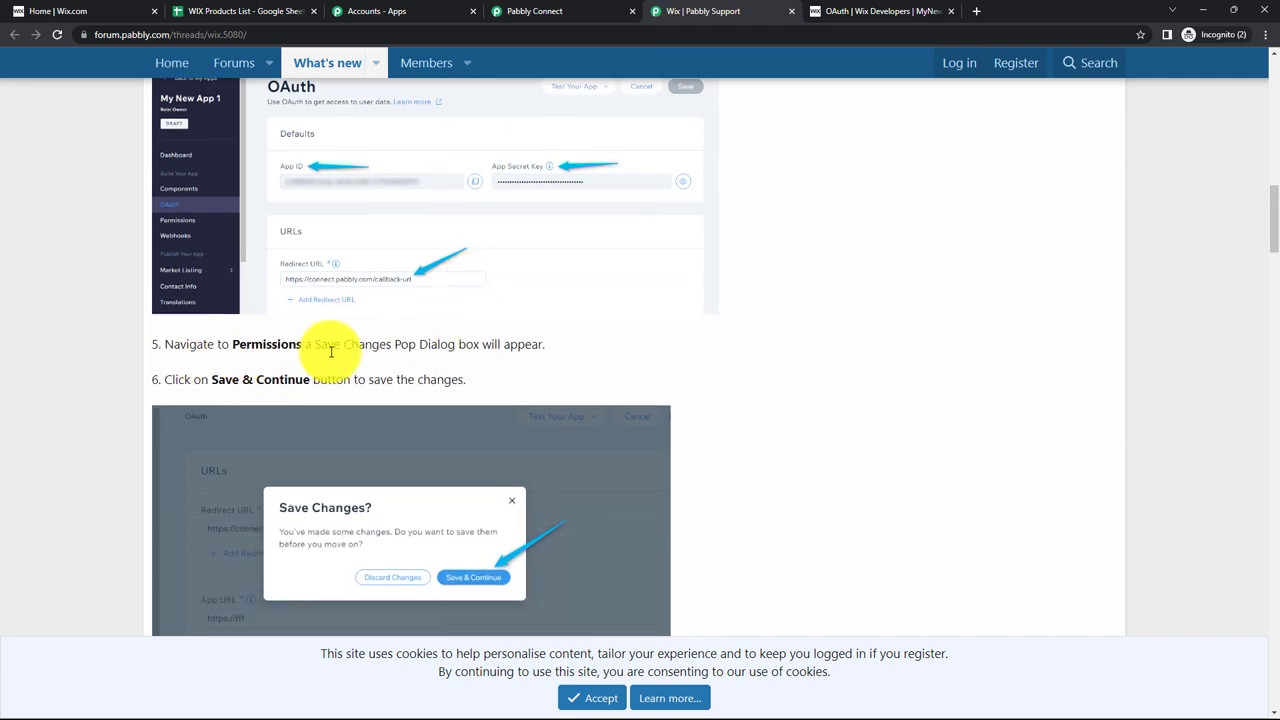
scroll(419, 316, down, 1)
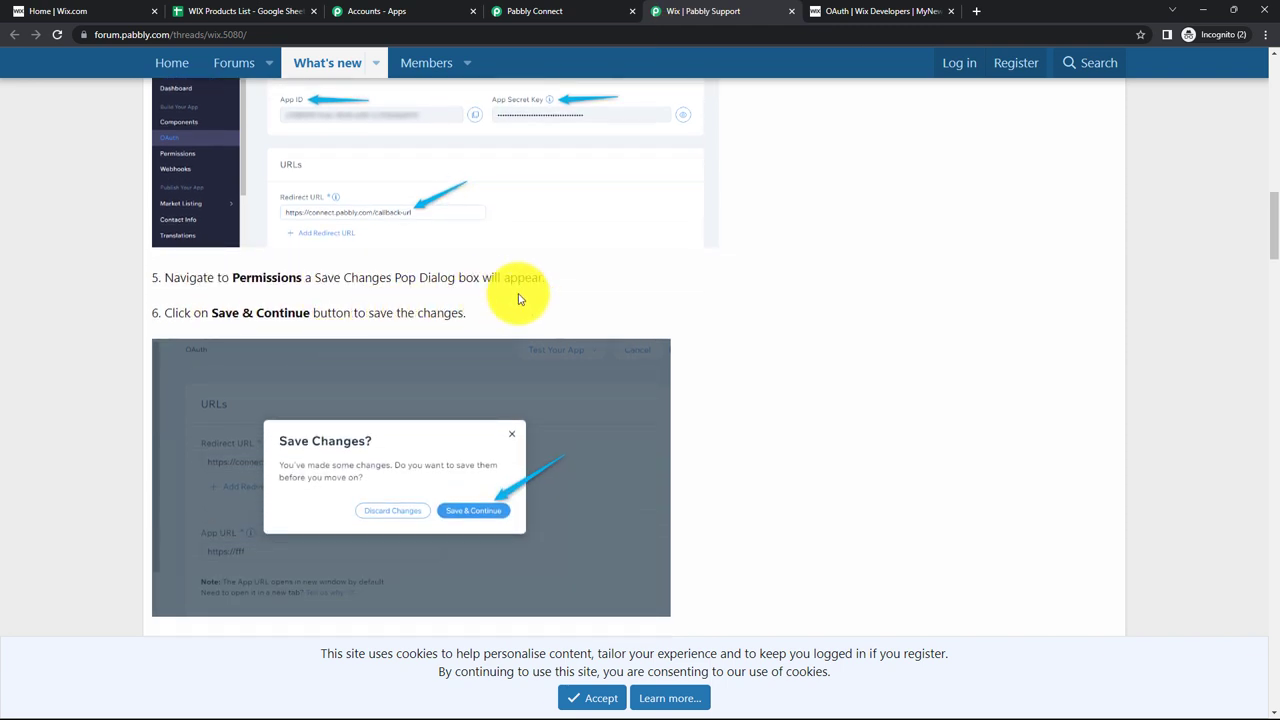
scroll(509, 290, down, 3)
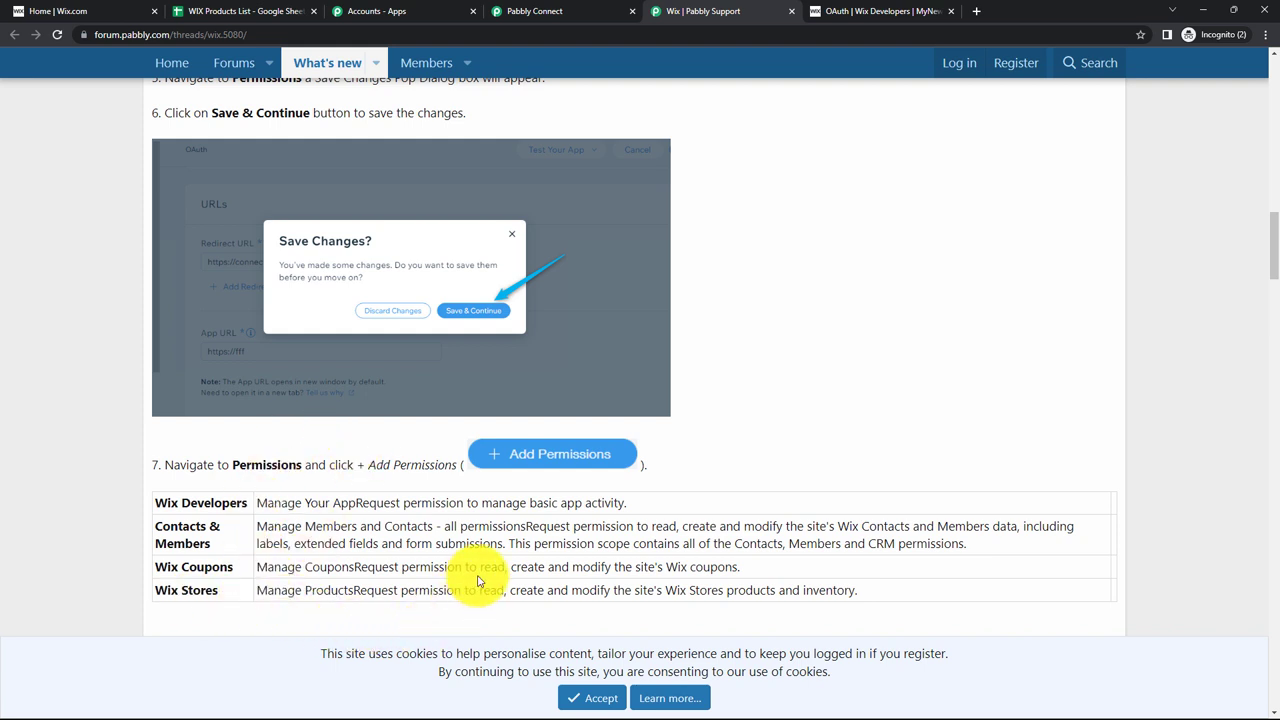
click(871, 12)
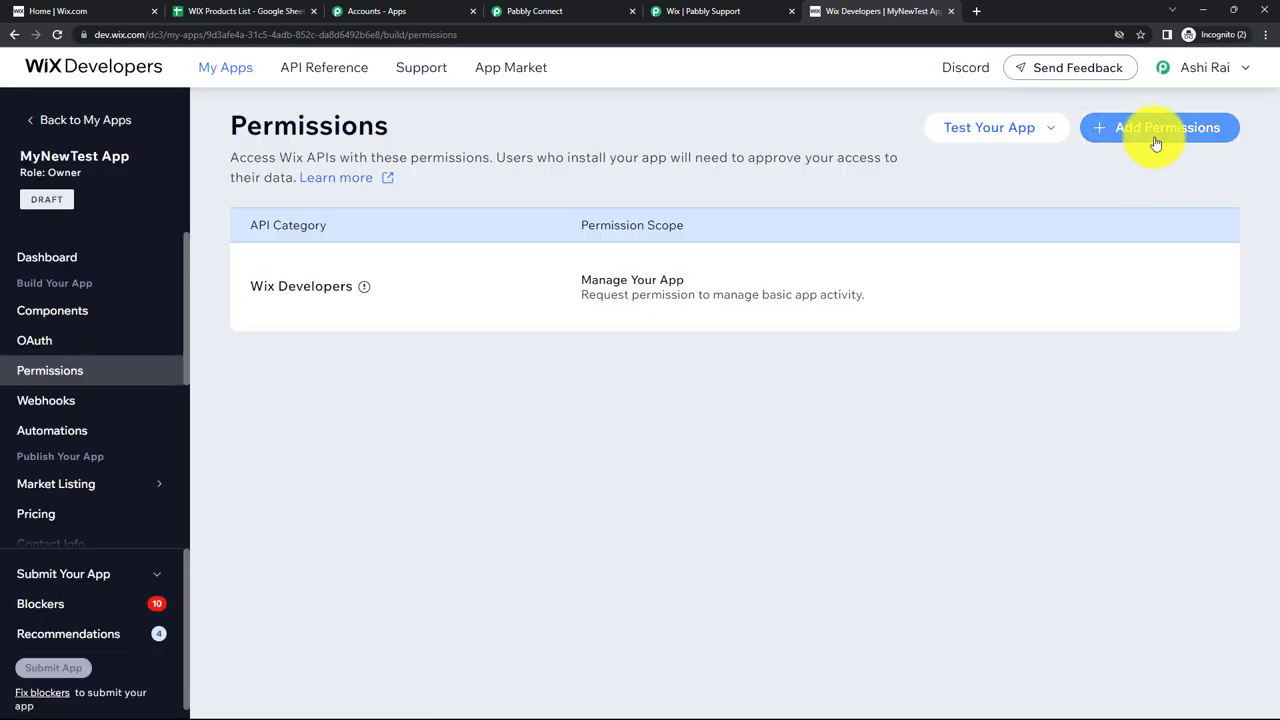
- Add and save a Wix Stores 'Manage Products' permission for MyNewTest App
click(1155, 130)
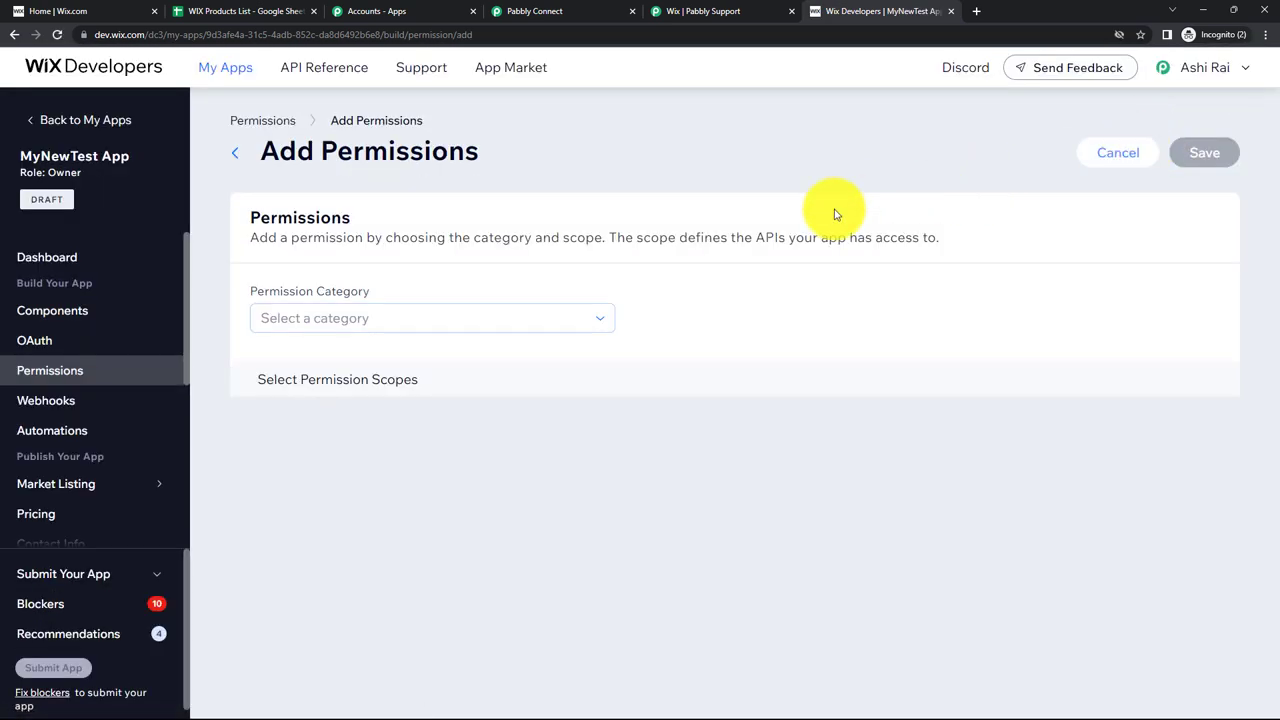
click(381, 320)
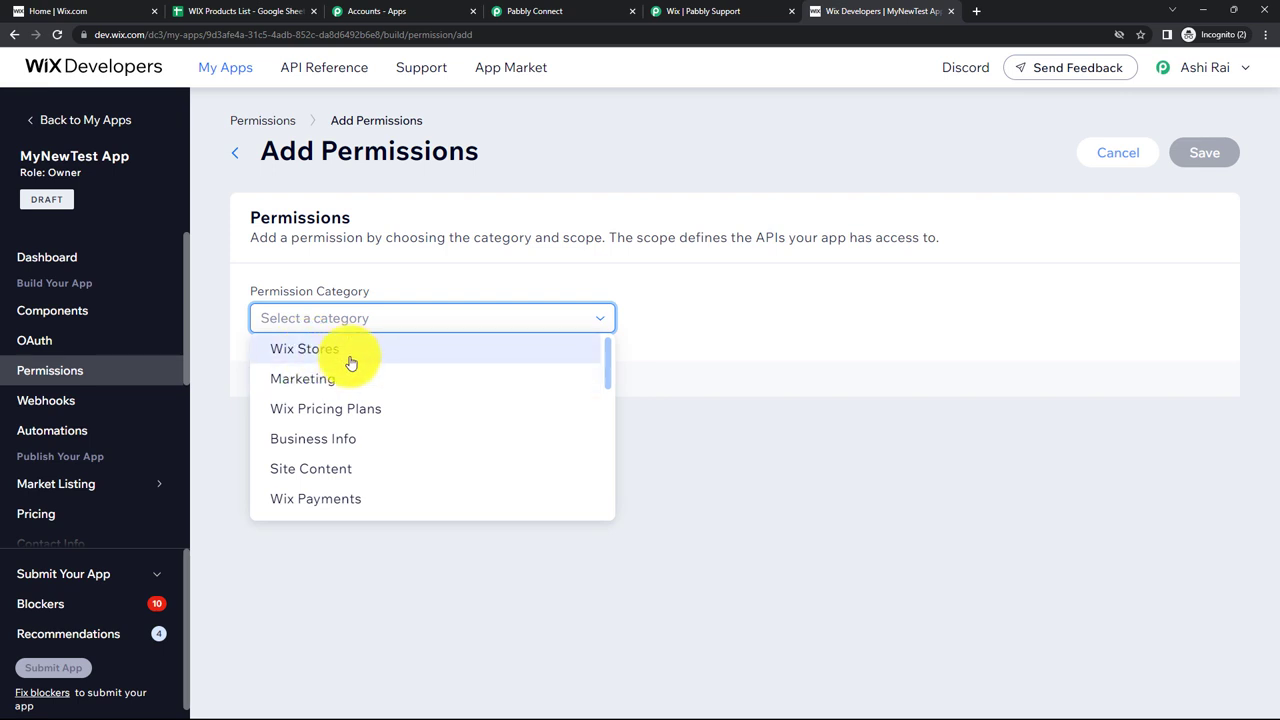
click(345, 356)
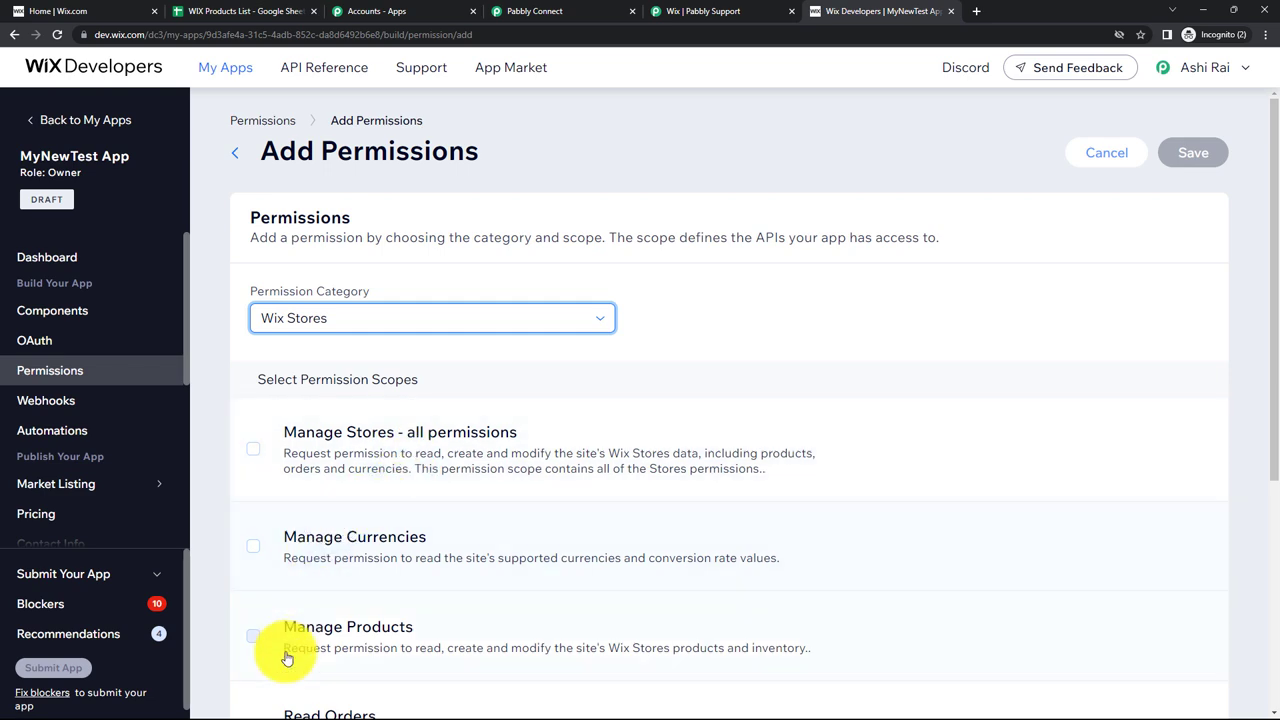
click(253, 636)
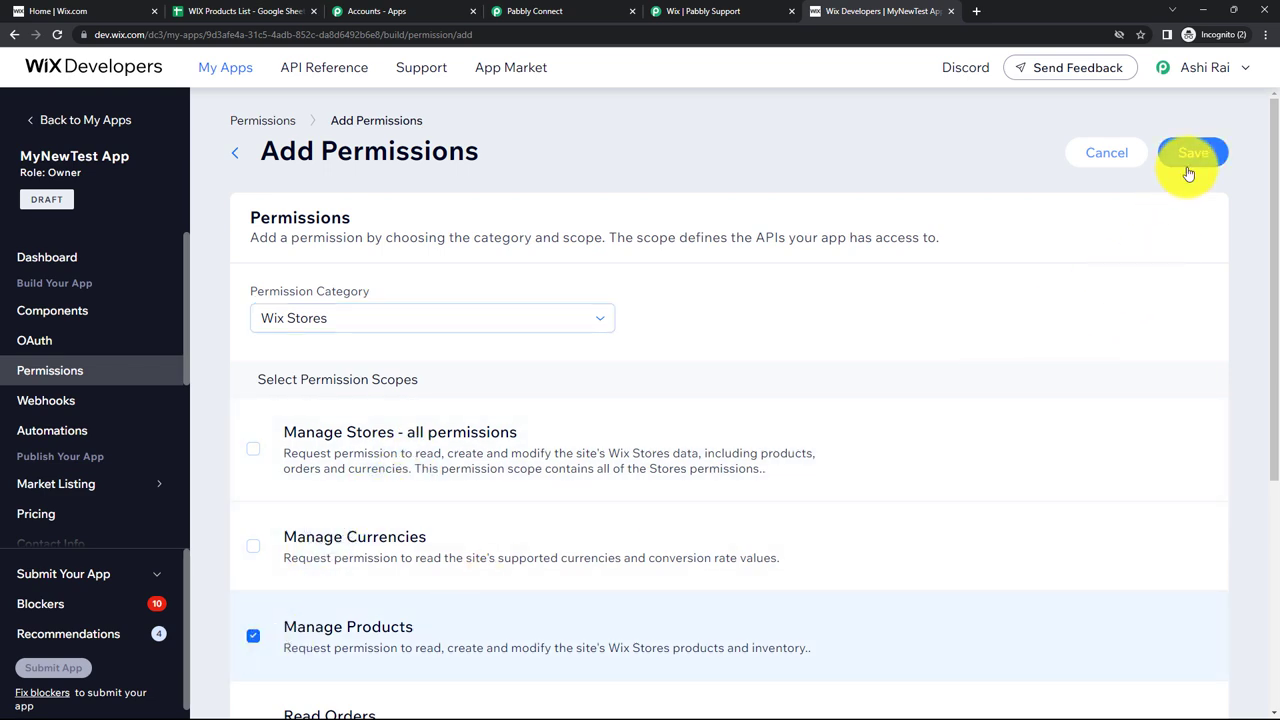
click(1187, 170)
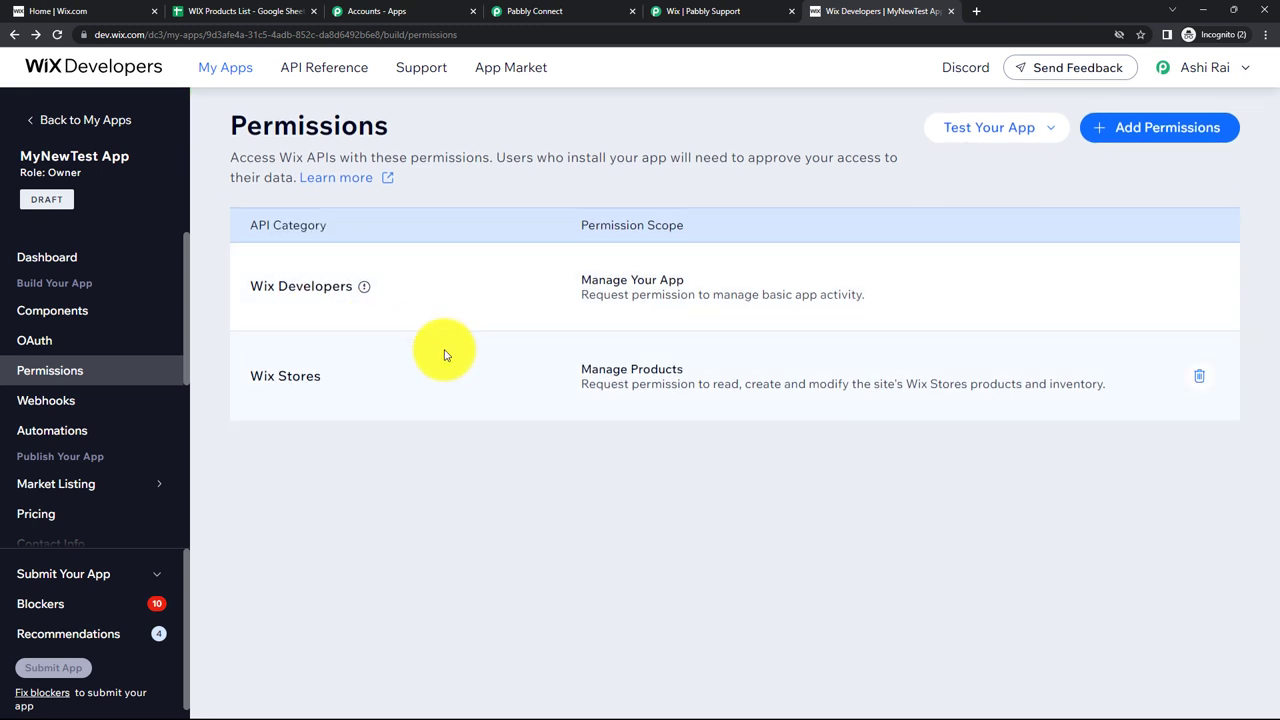
- Add and save the Contacts & Members 'Manage Members and Contacts' permission
click(1148, 135)
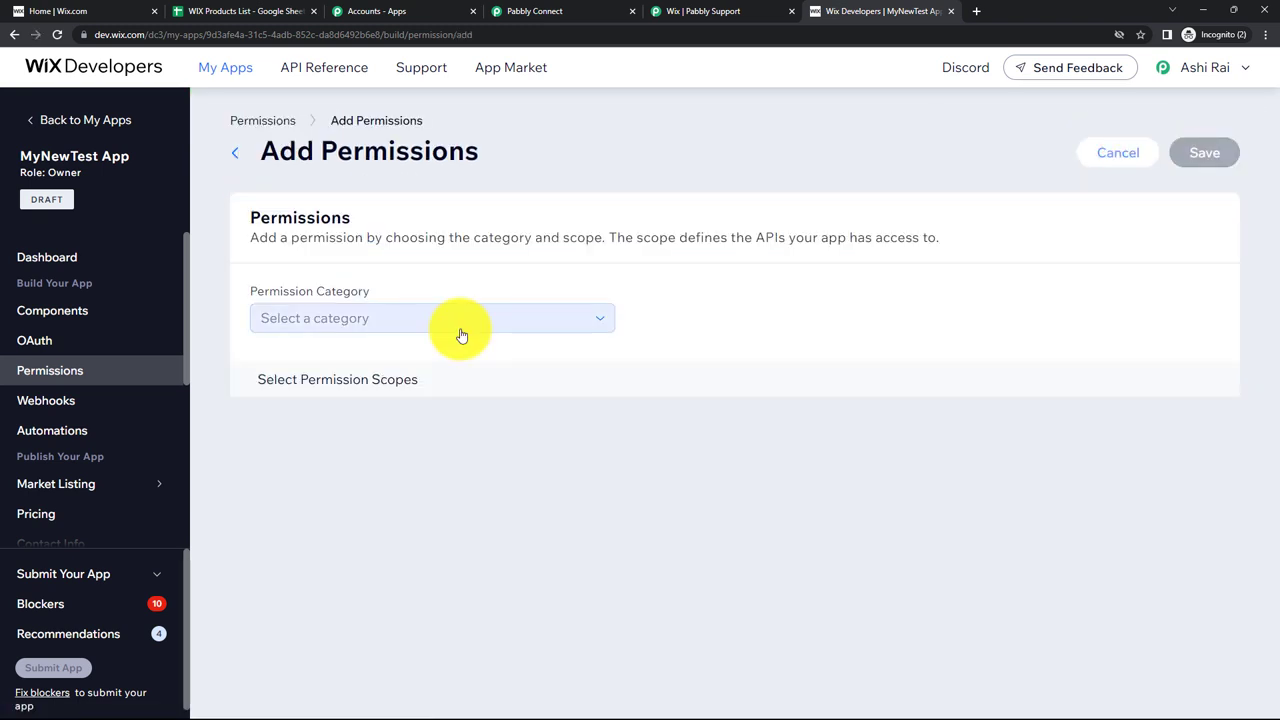
click(461, 322)
scroll(371, 417, down, 1)
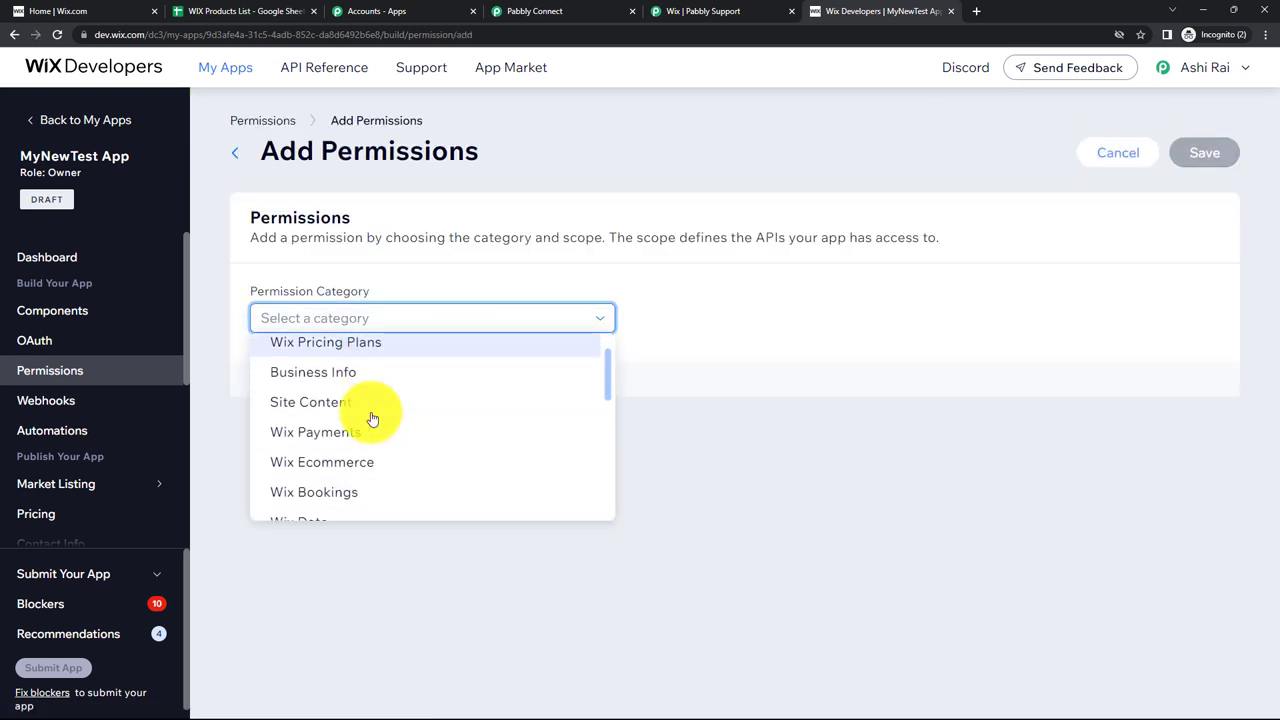
scroll(371, 417, down, 1)
scroll(371, 417, down, 1)
click(305, 415)
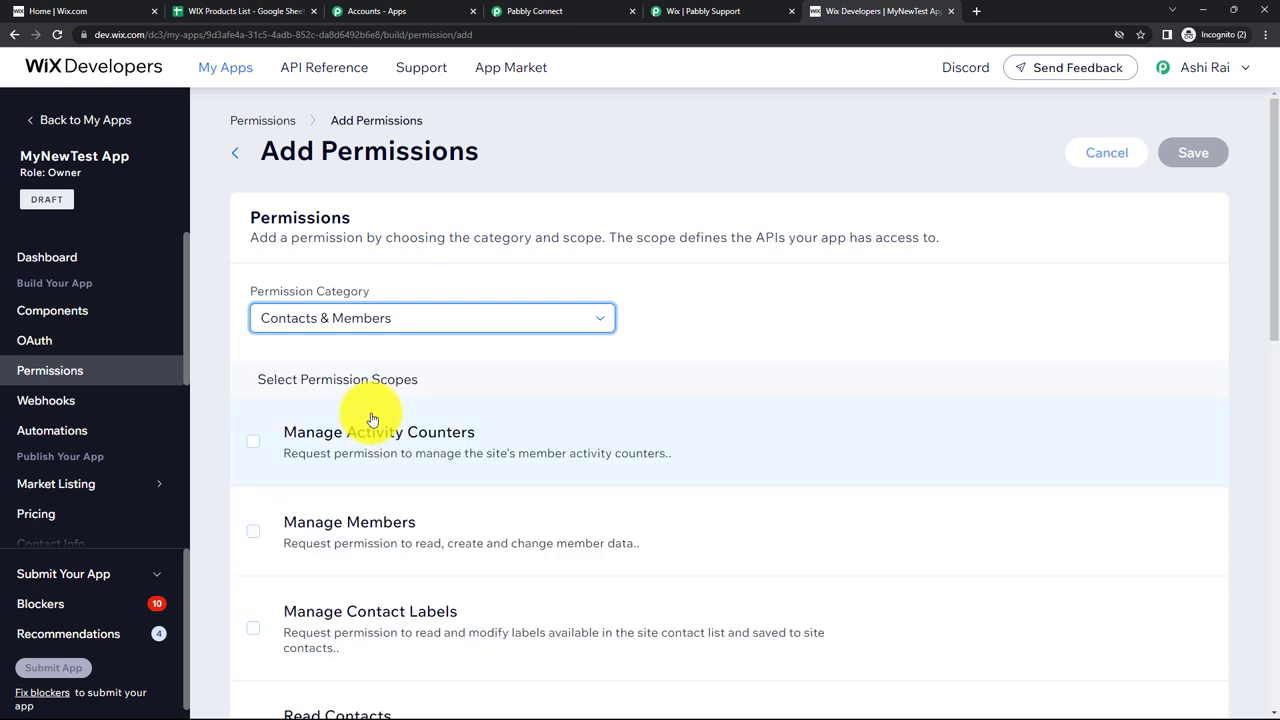
scroll(395, 372, down, 1)
scroll(423, 451, down, 4)
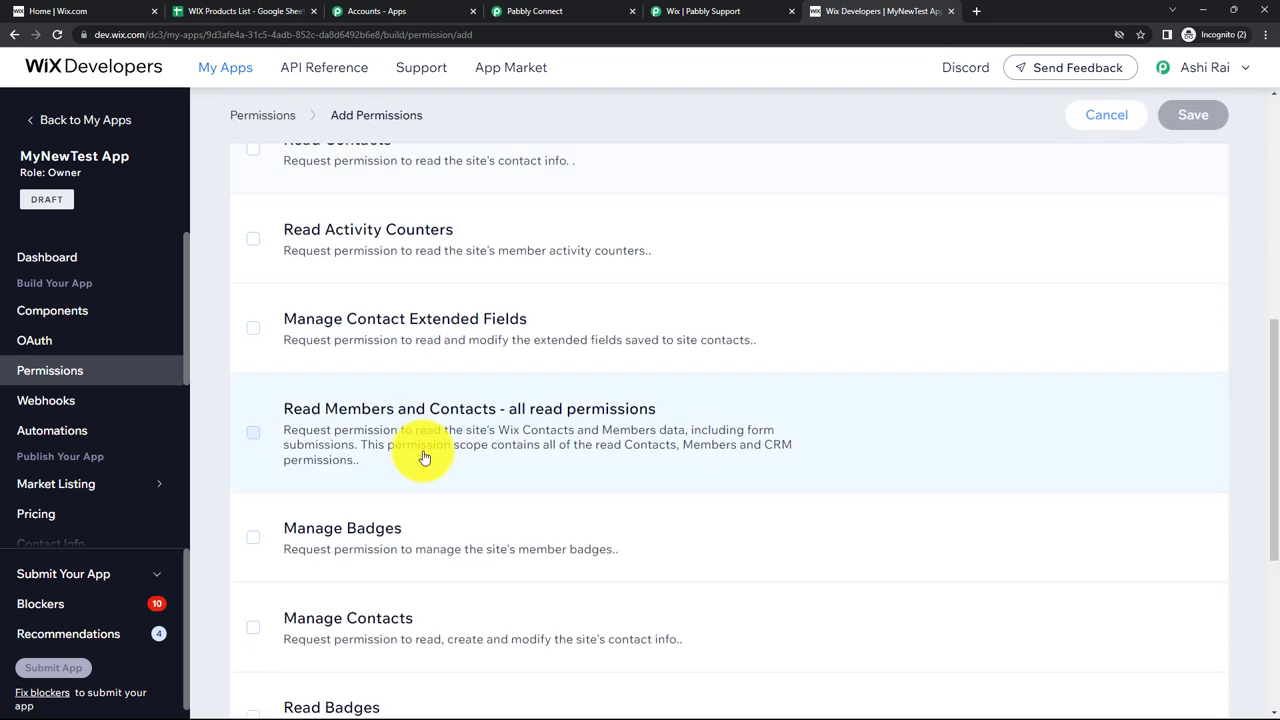
scroll(400, 500, down, 3)
scroll(352, 603, down, 1)
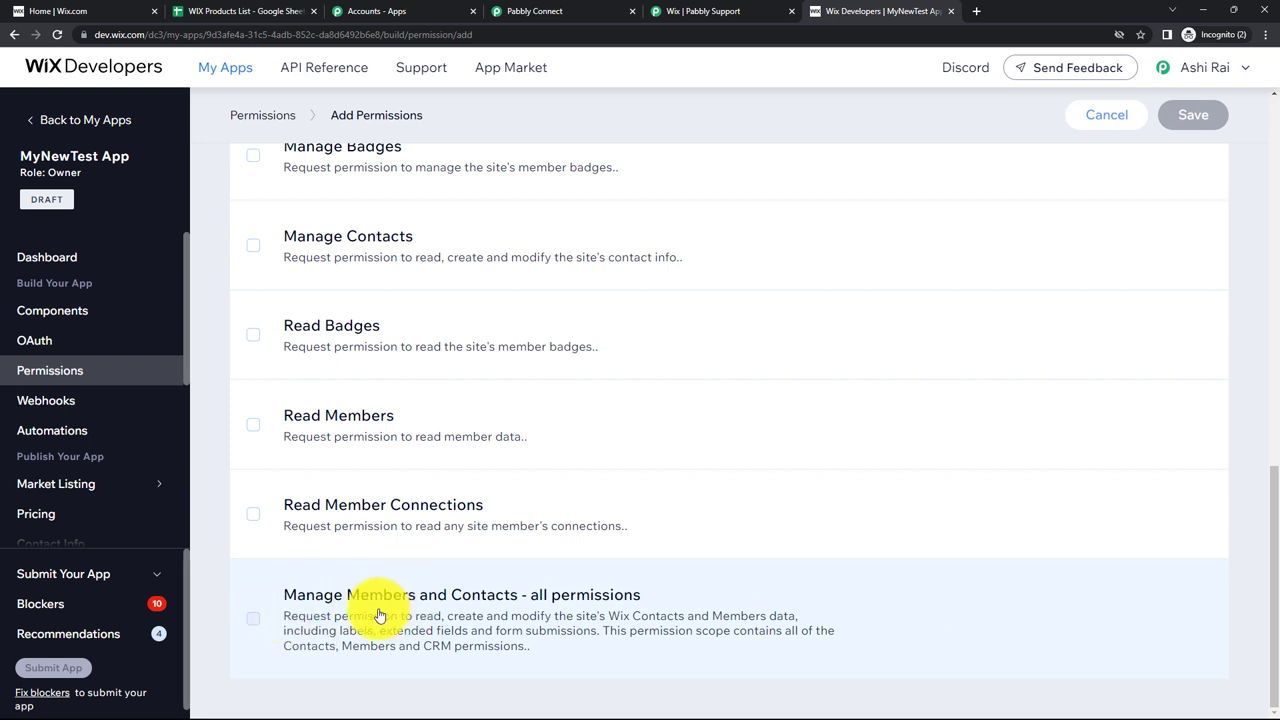
click(253, 618)
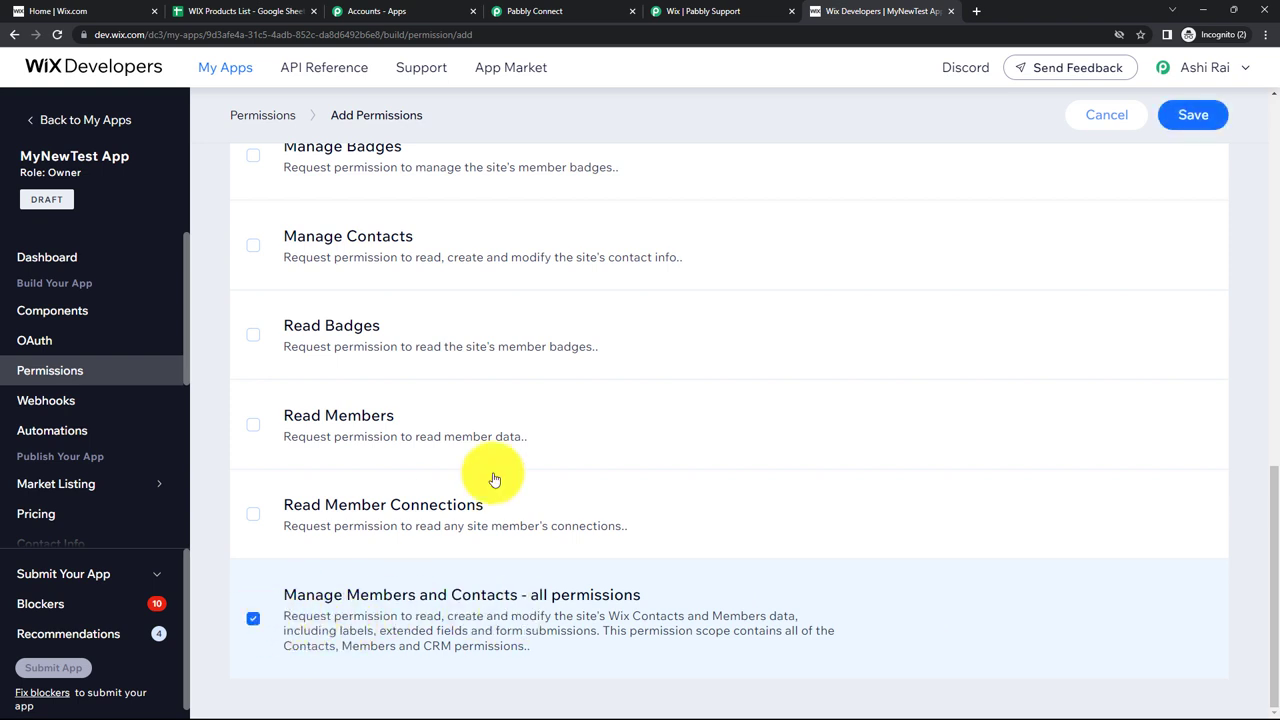
click(1219, 118)
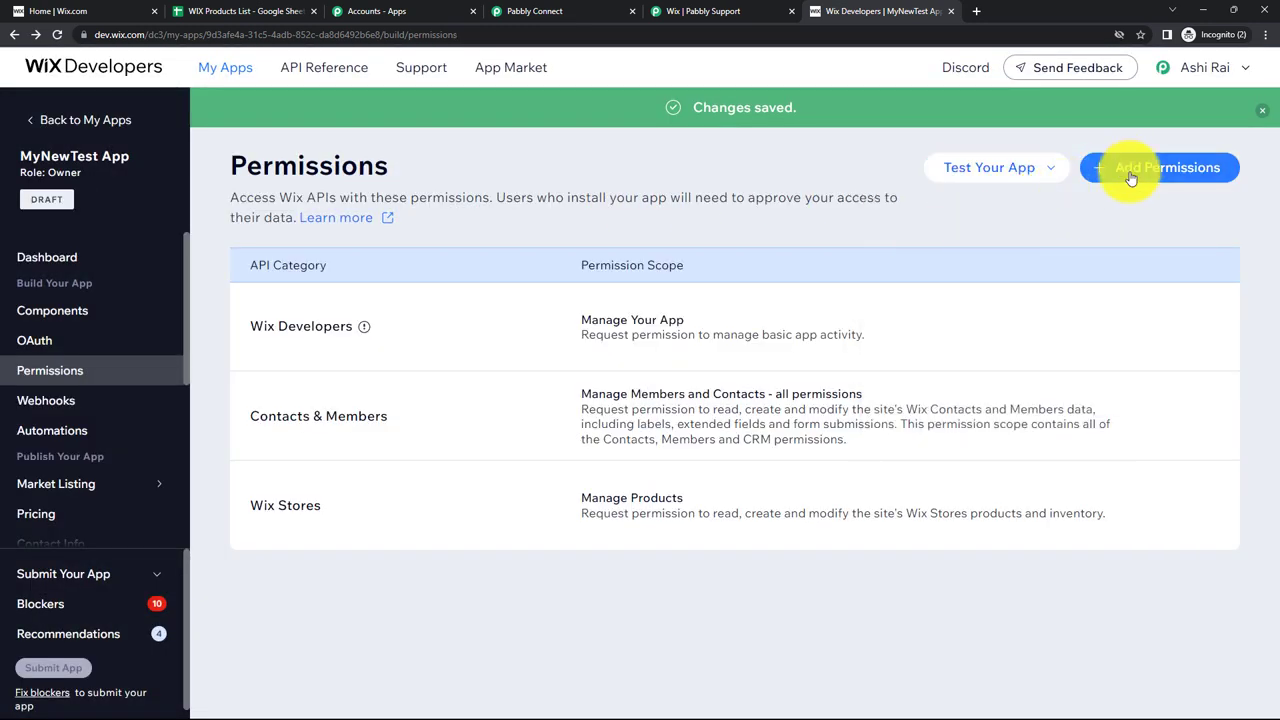
- Add and save the Coupons 'Manage Coupons' permission
click(1128, 166)
click(495, 358)
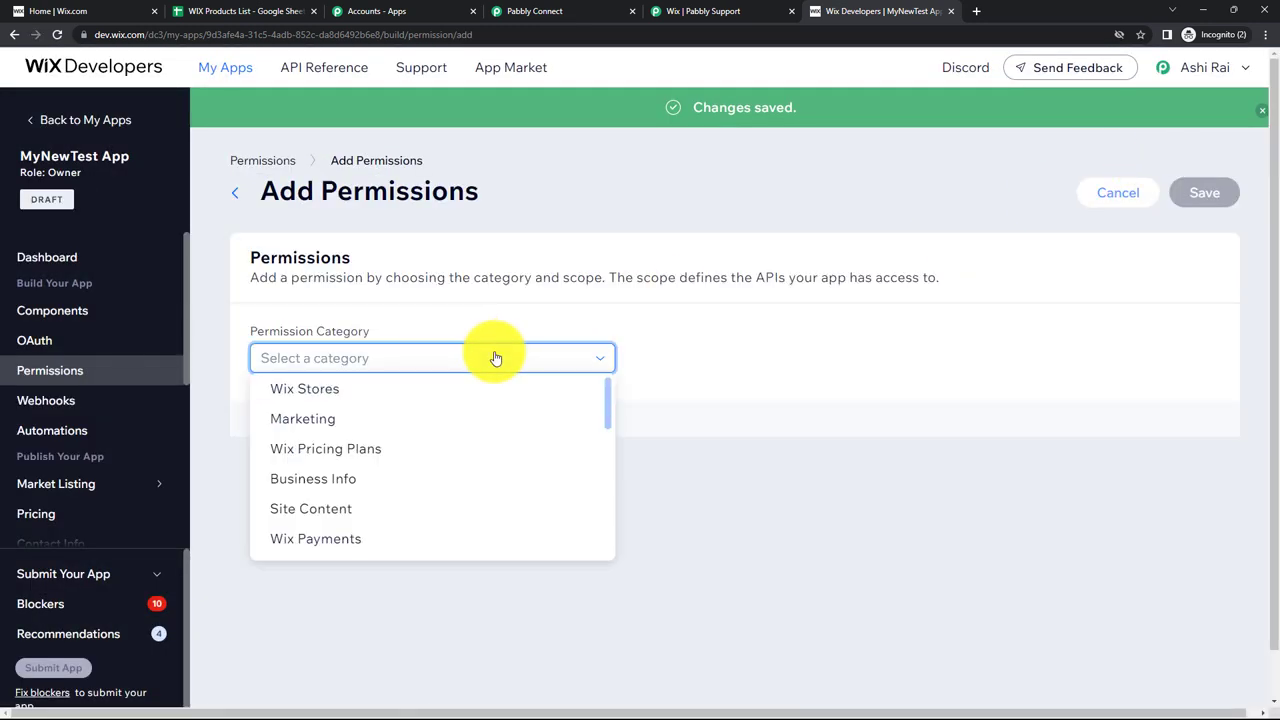
scroll(414, 437, down, 2)
scroll(414, 440, down, 2)
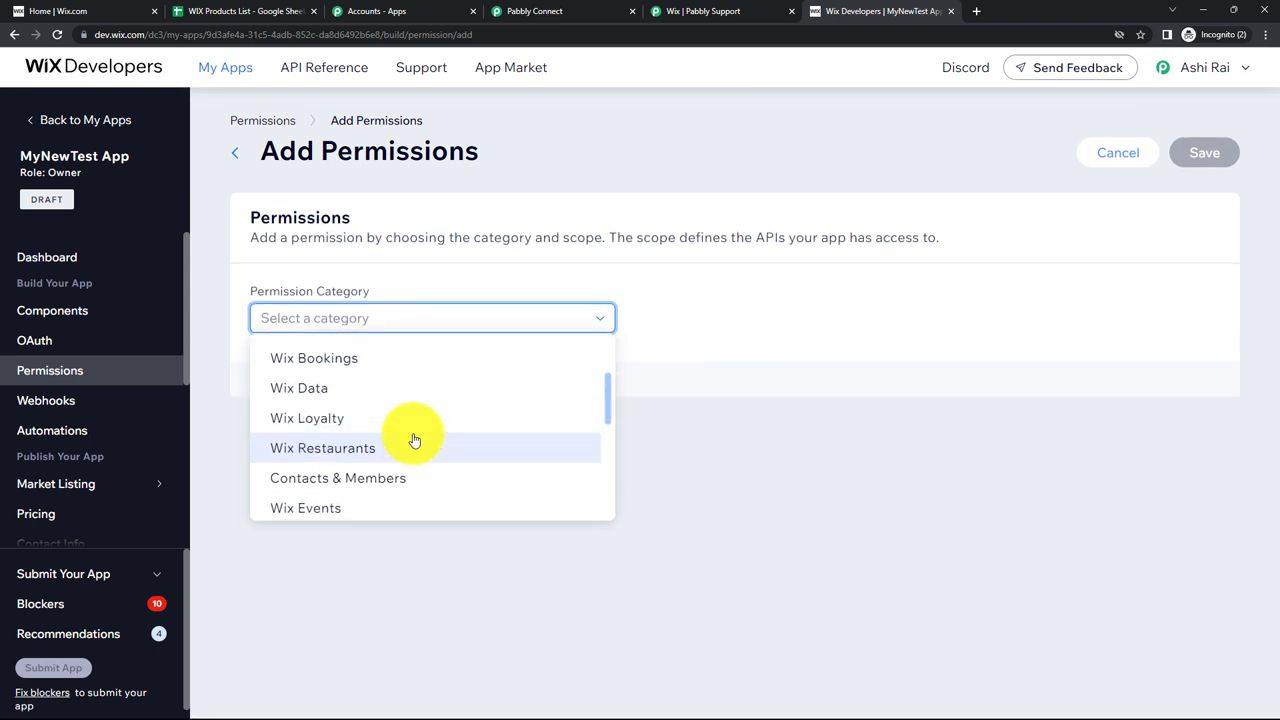
scroll(414, 440, down, 3)
click(352, 440)
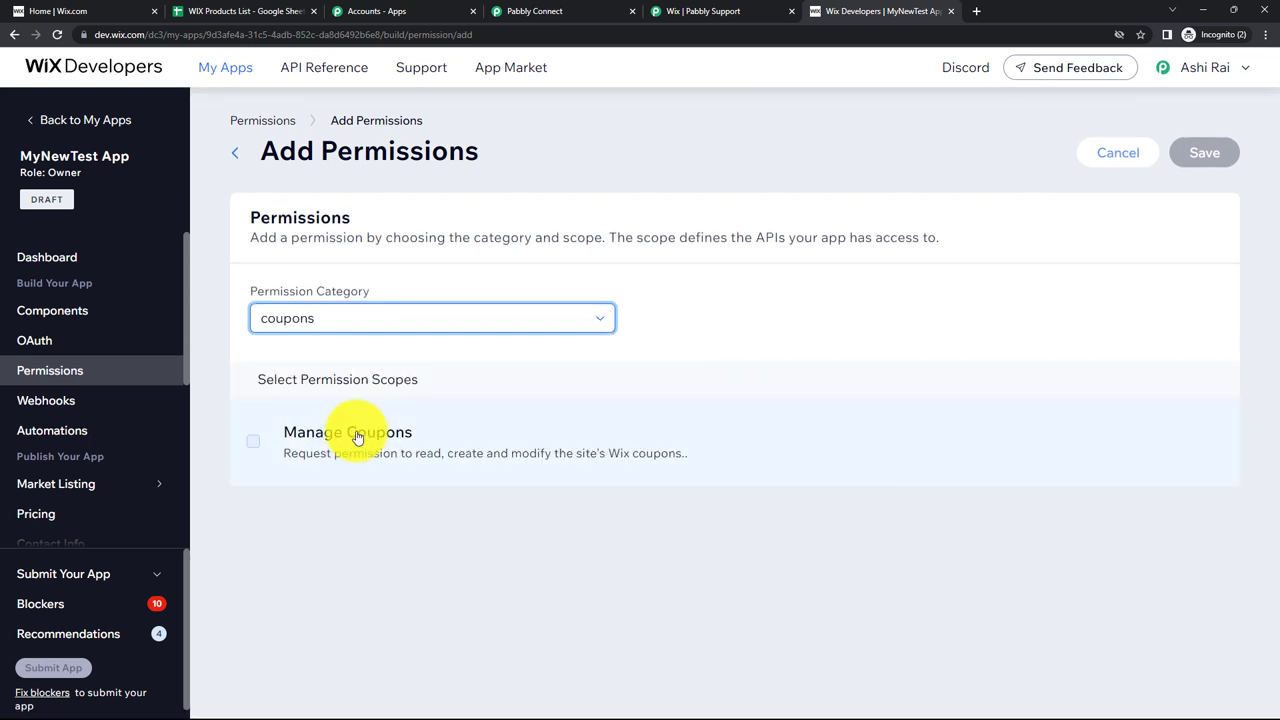
click(254, 442)
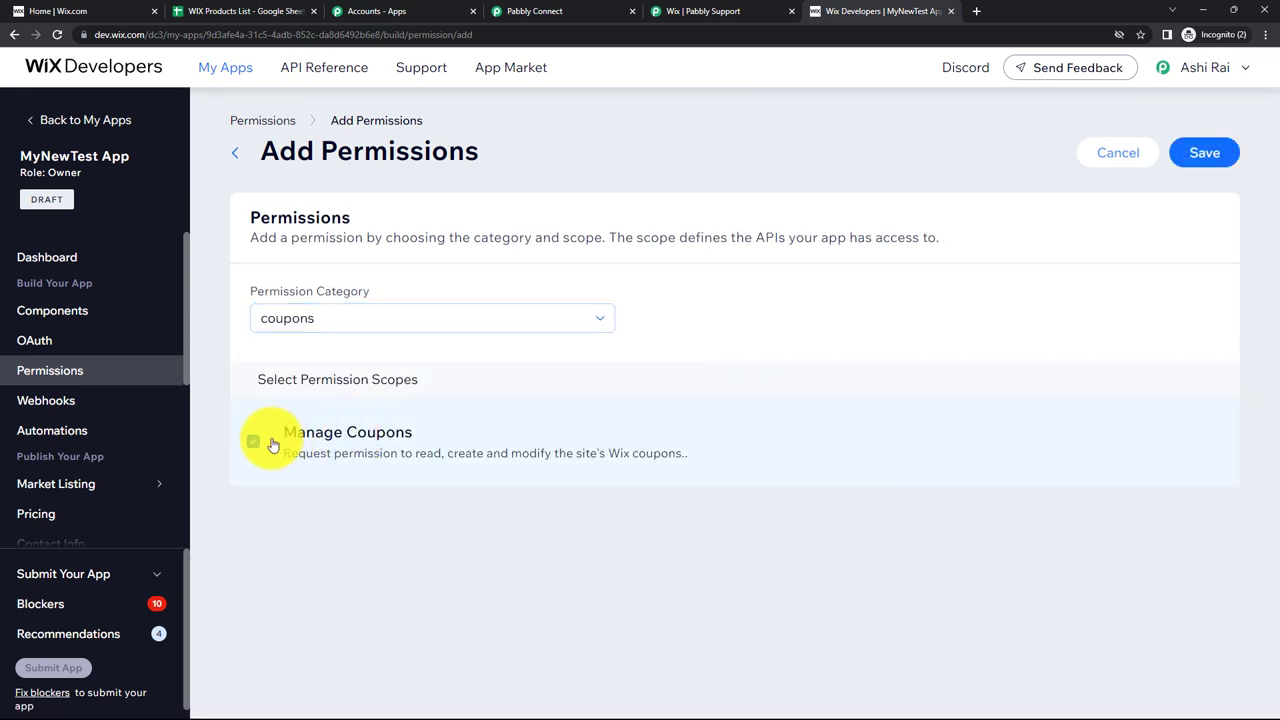
click(1219, 153)
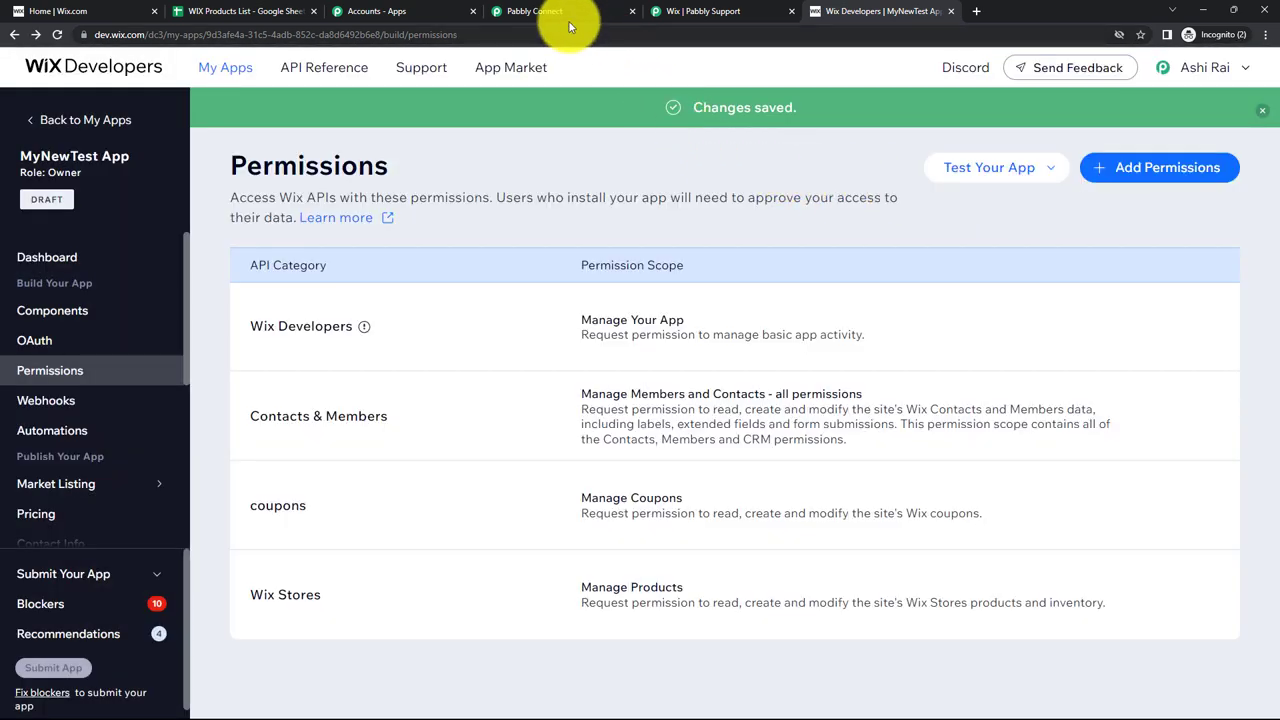
- Save the entered App ID and Secret ID in Pabbly's Wix connection form
click(565, 14)
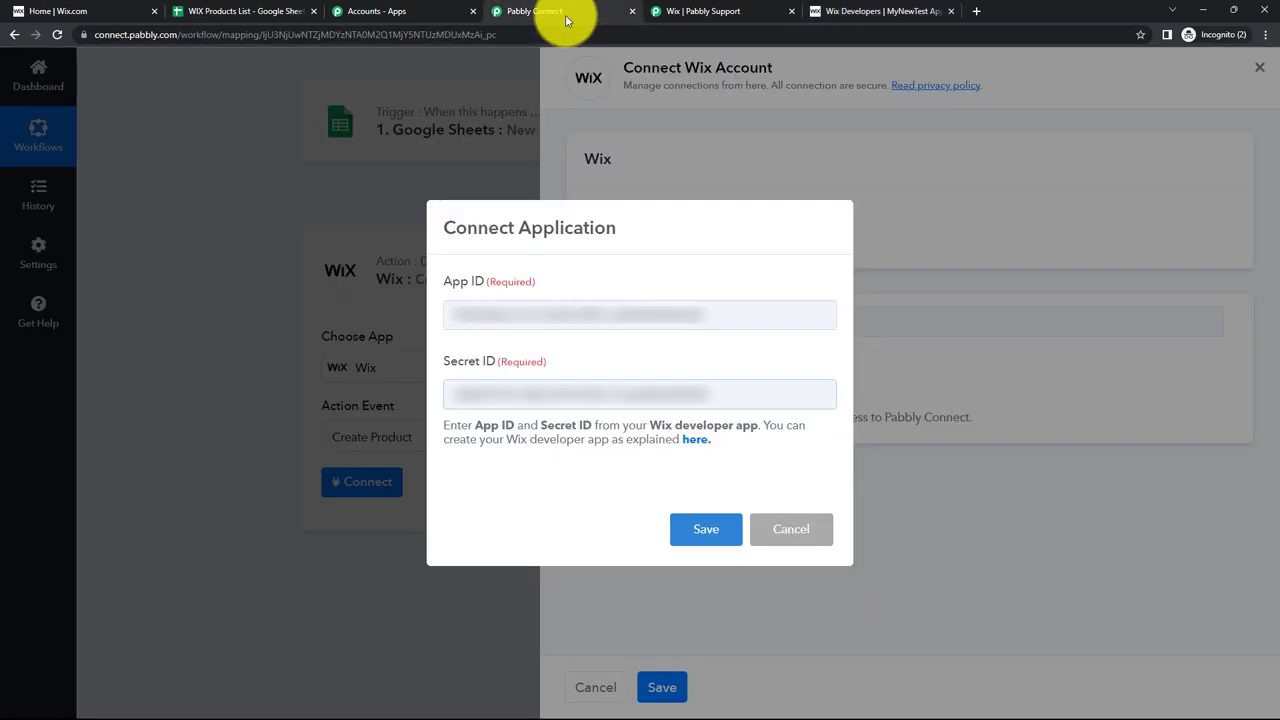
click(706, 528)
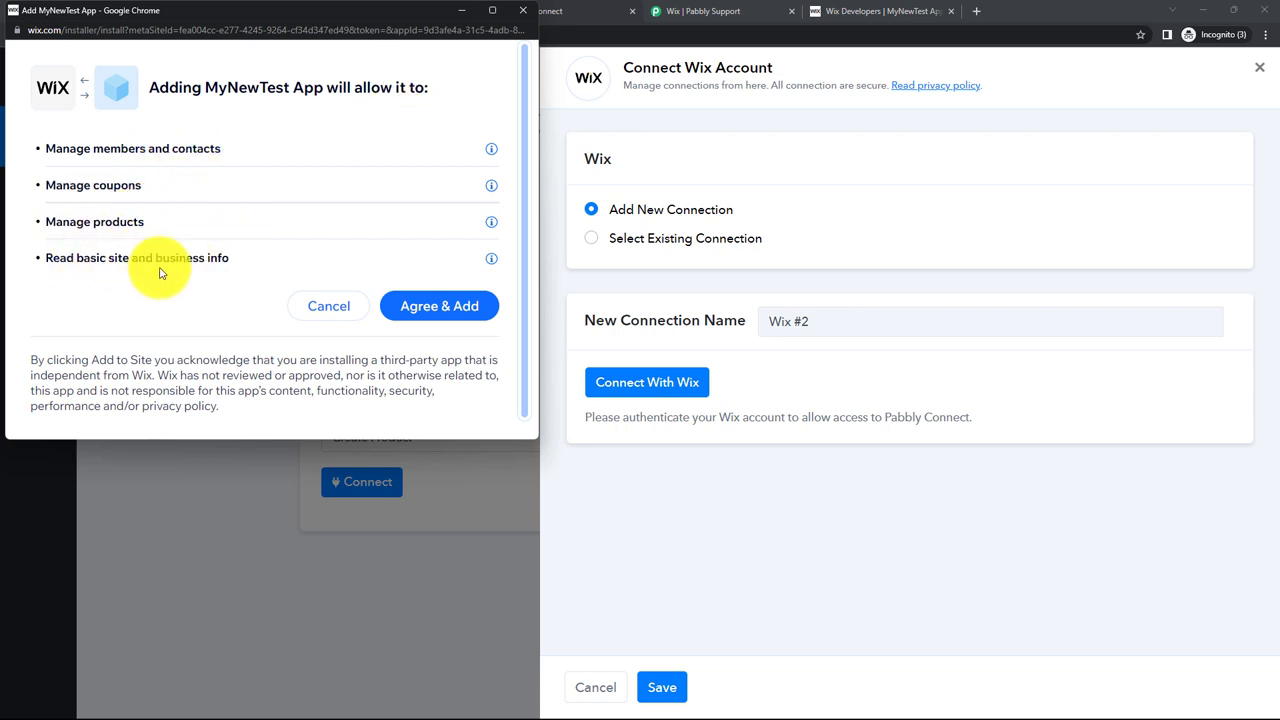
scroll(203, 274, down, 1)
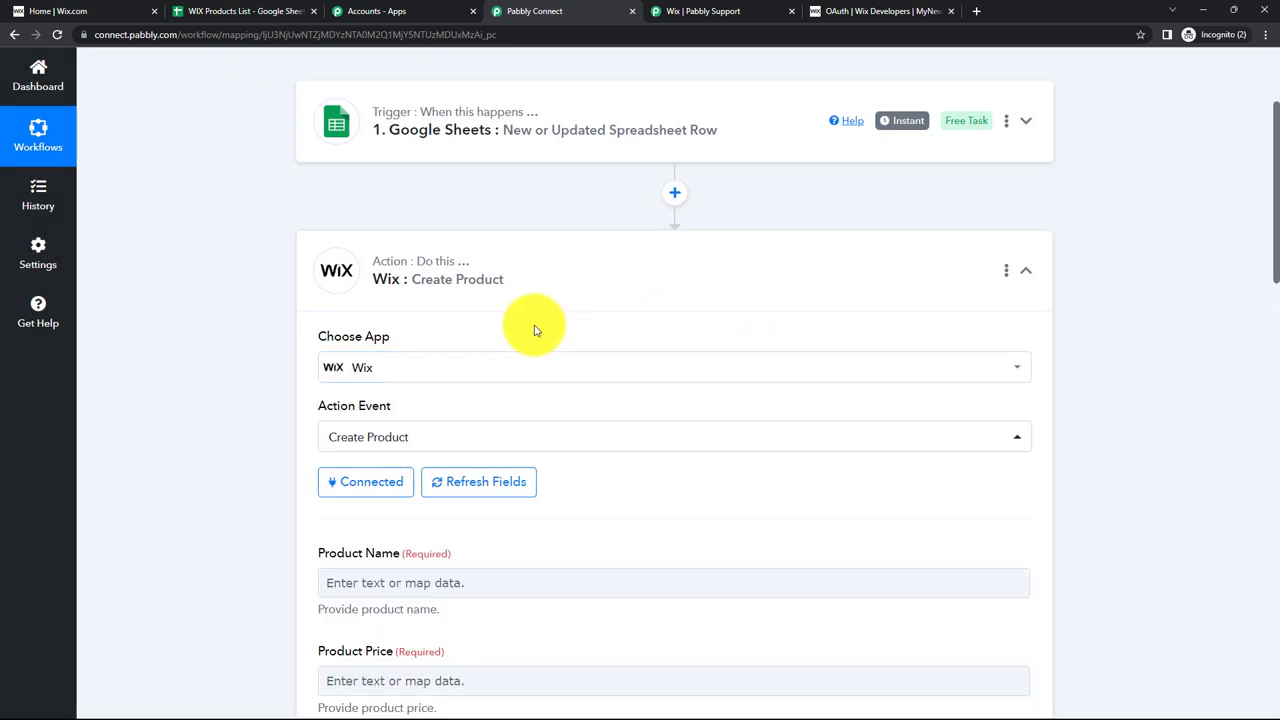
scroll(527, 301, down, 2)
scroll(528, 300, down, 1)
scroll(500, 300, down, 1)
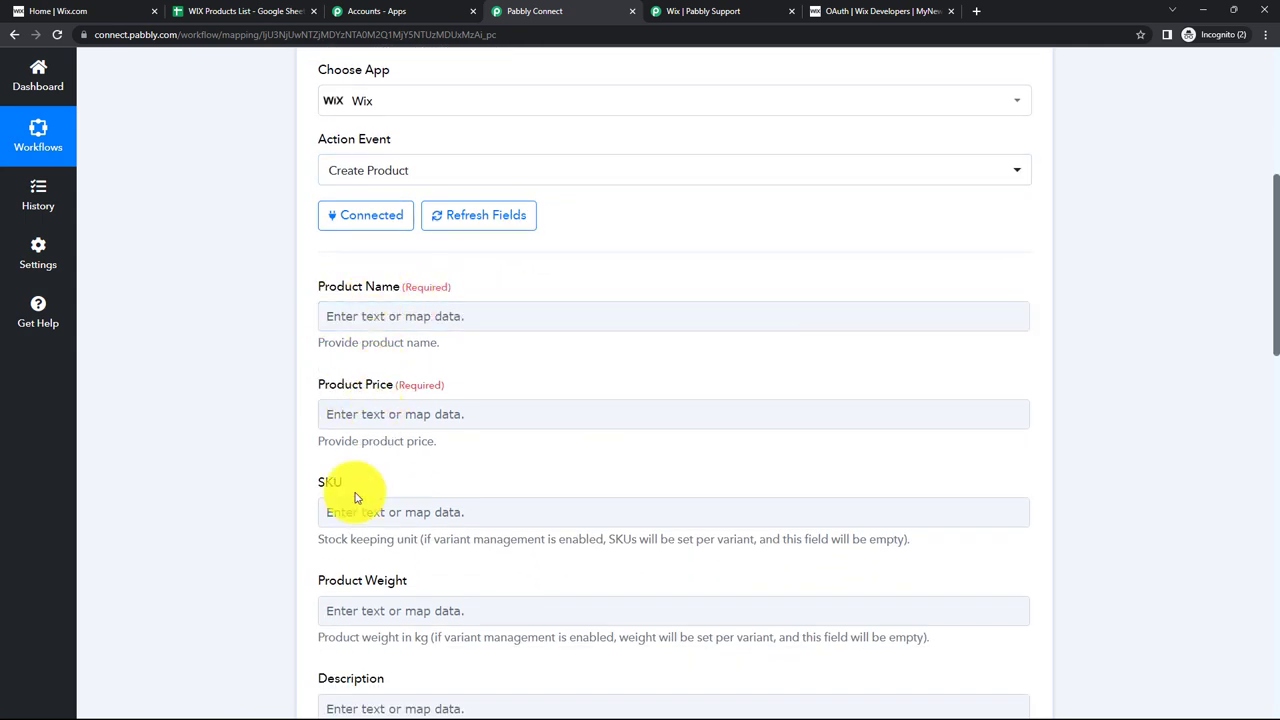
scroll(373, 505, down, 1)
scroll(400, 614, down, 1)
scroll(286, 629, down, 1)
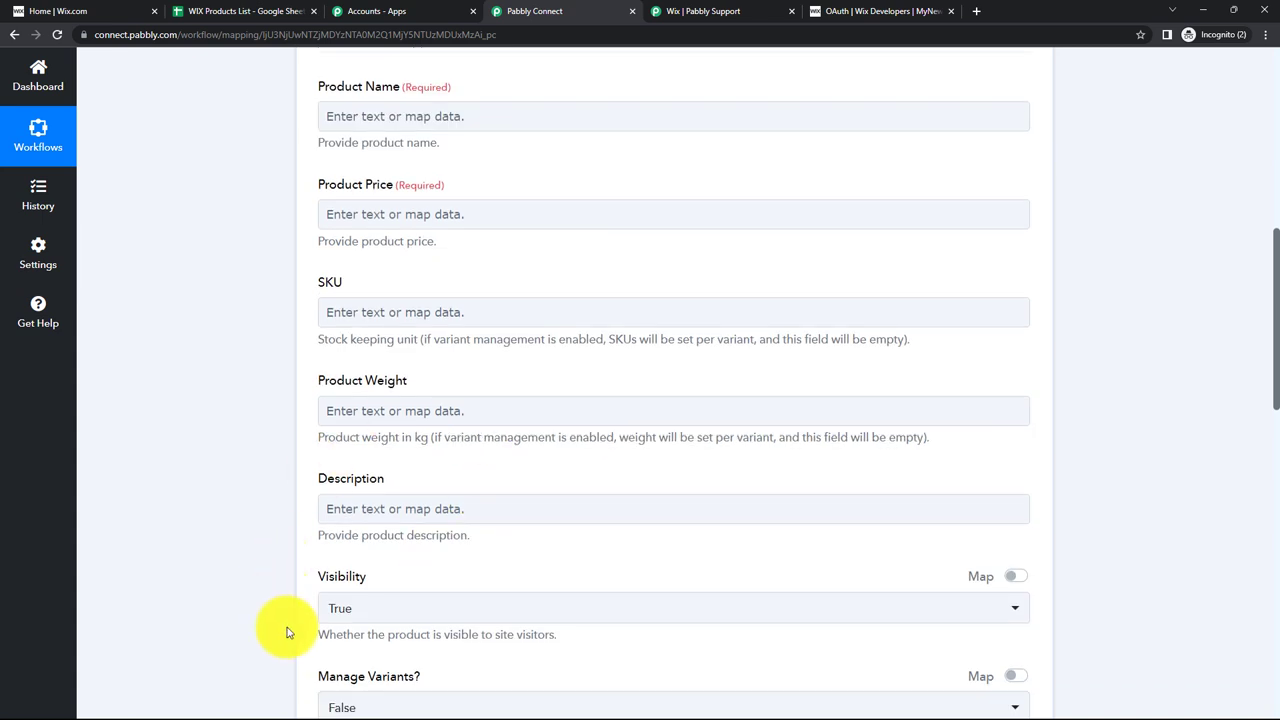
scroll(540, 365, up, 2)
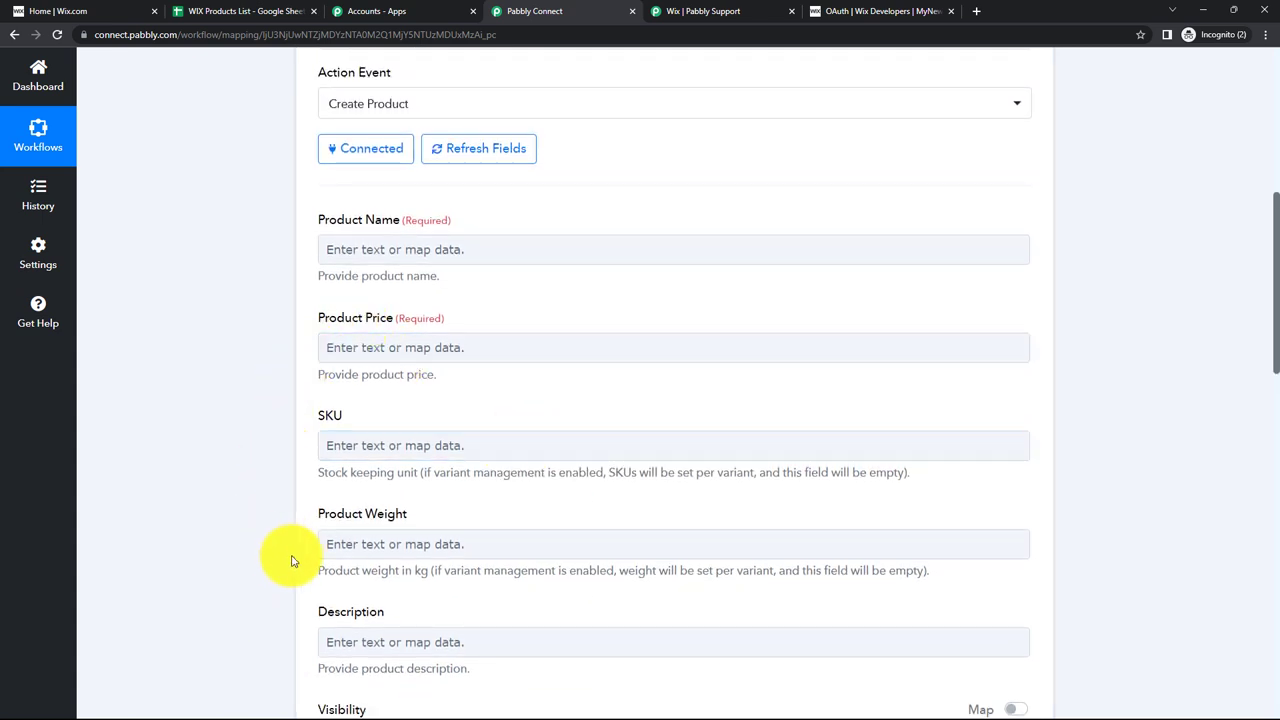
click(243, 13)
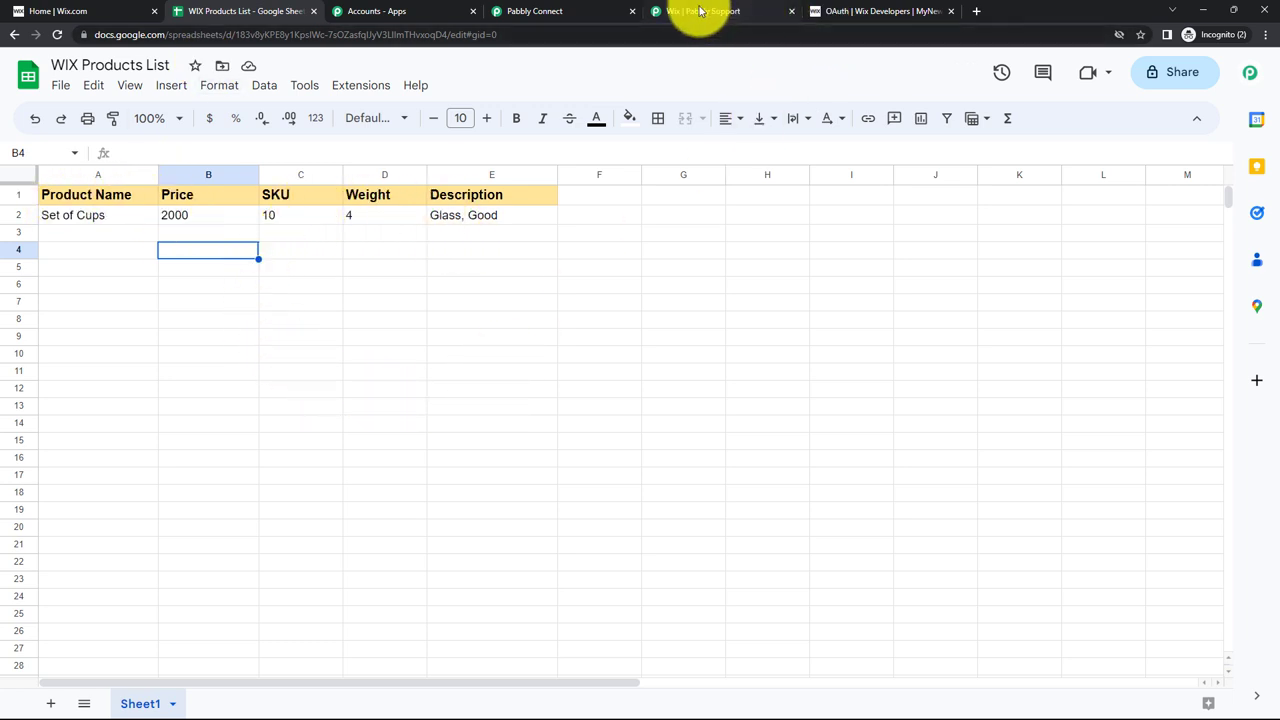
click(551, 12)
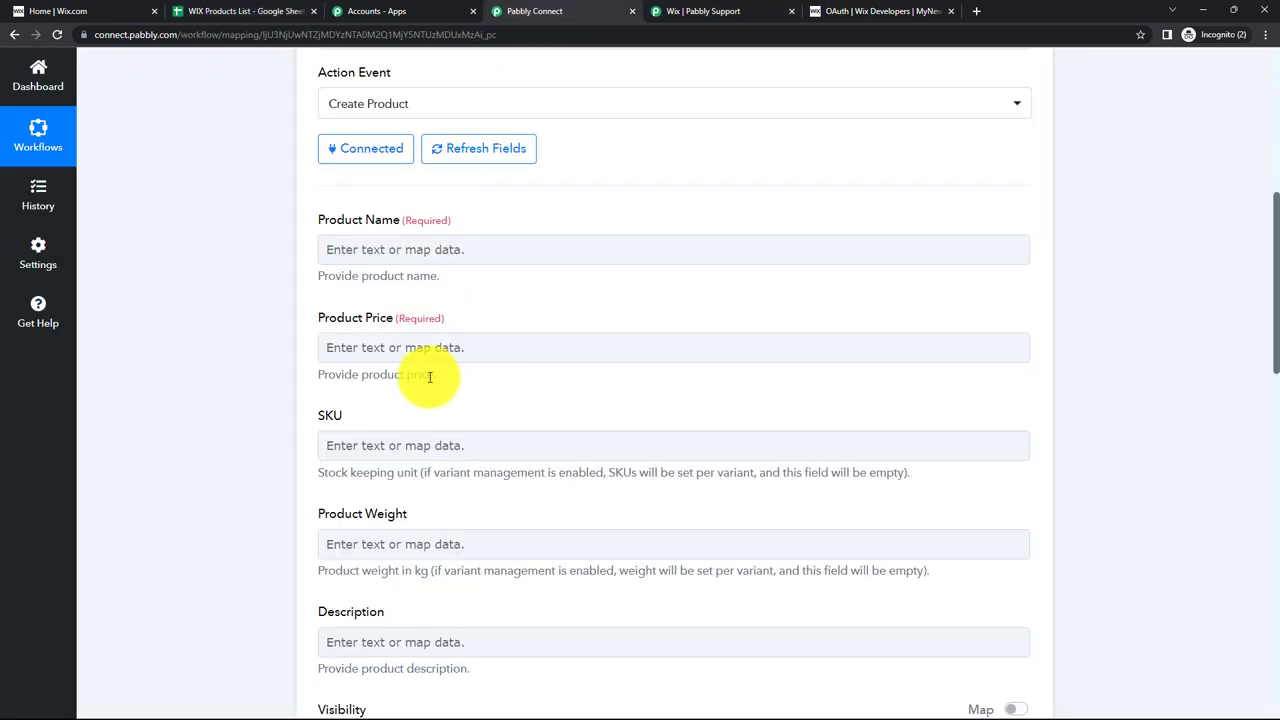
- Map the sheet's Product Name value (Set of Cups) into the Product Name field
click(408, 260)
click(430, 388)
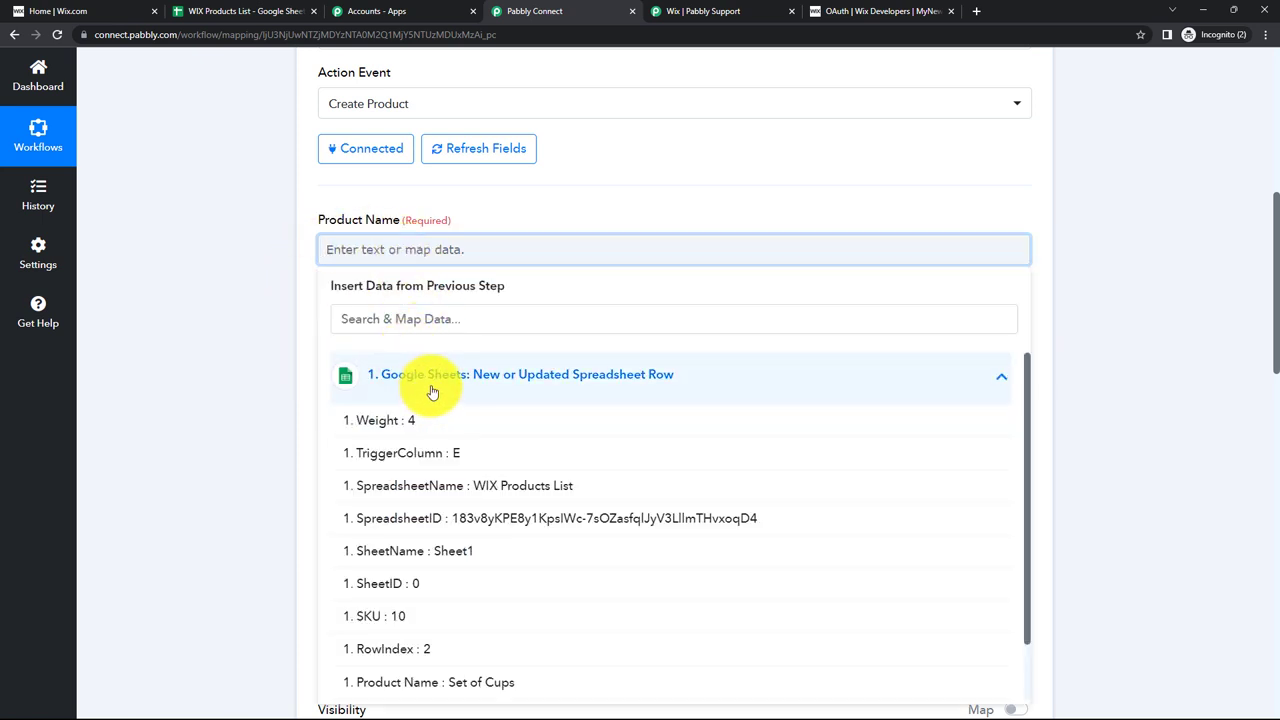
scroll(449, 457, down, 1)
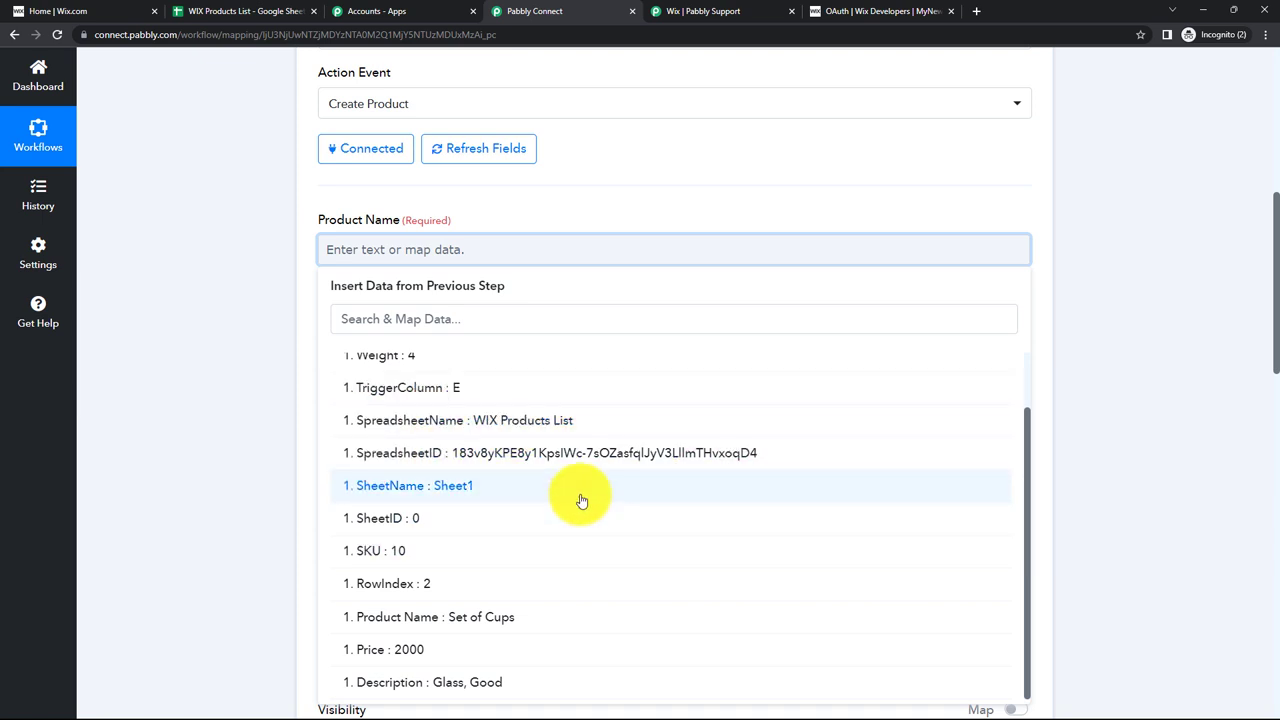
click(527, 622)
click(240, 343)
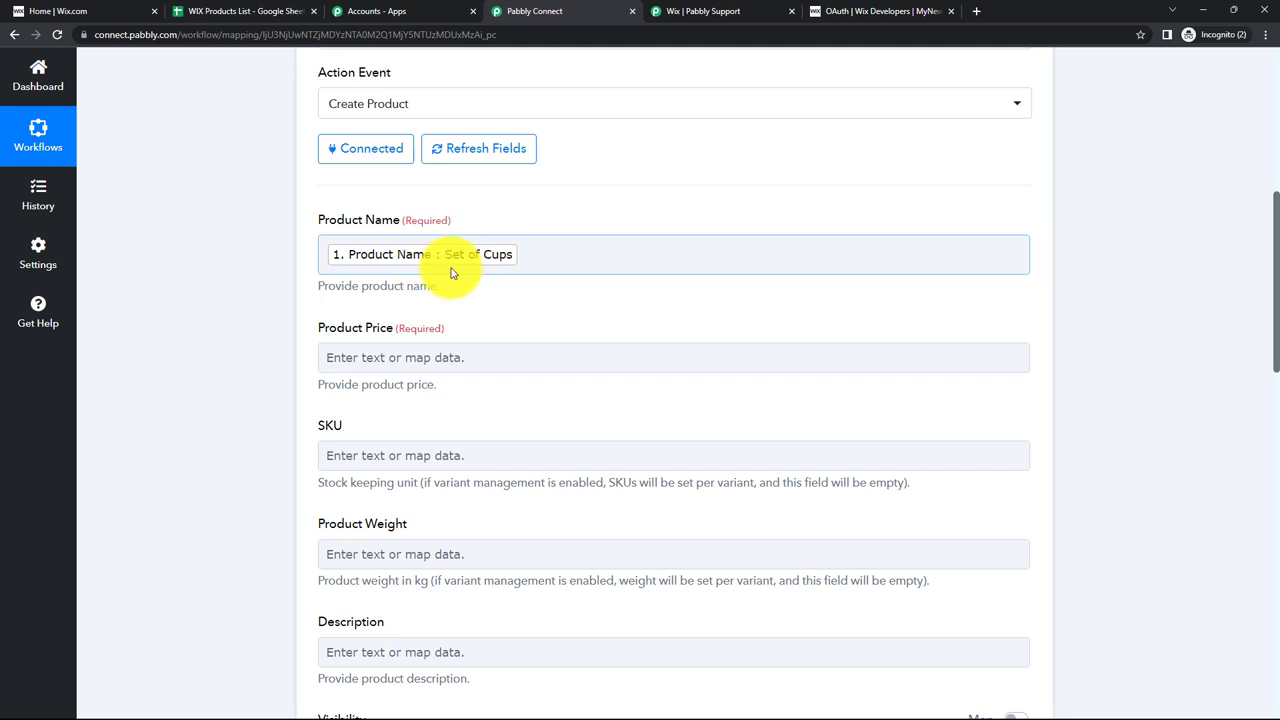
scroll(432, 352, down, 1)
scroll(432, 352, down, 1)
- Map the sheet's Price (2000) and SKU (10) into Product Price and SKU
click(435, 227)
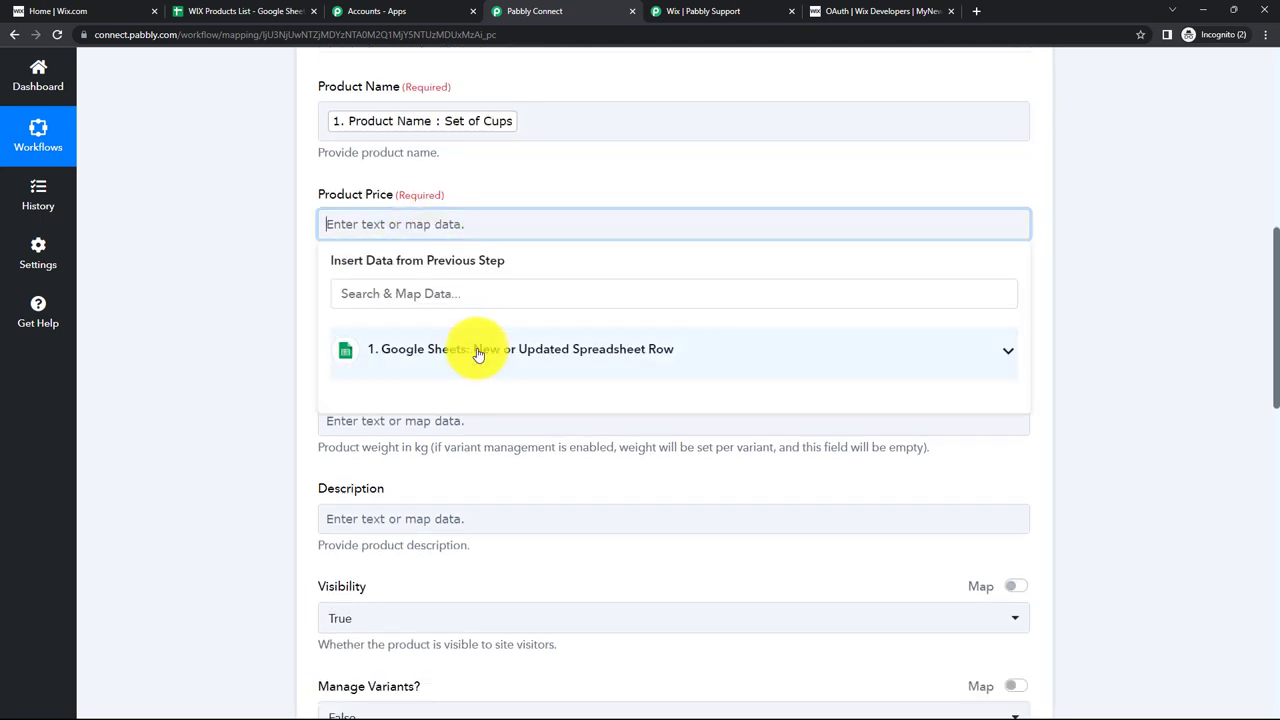
click(478, 355)
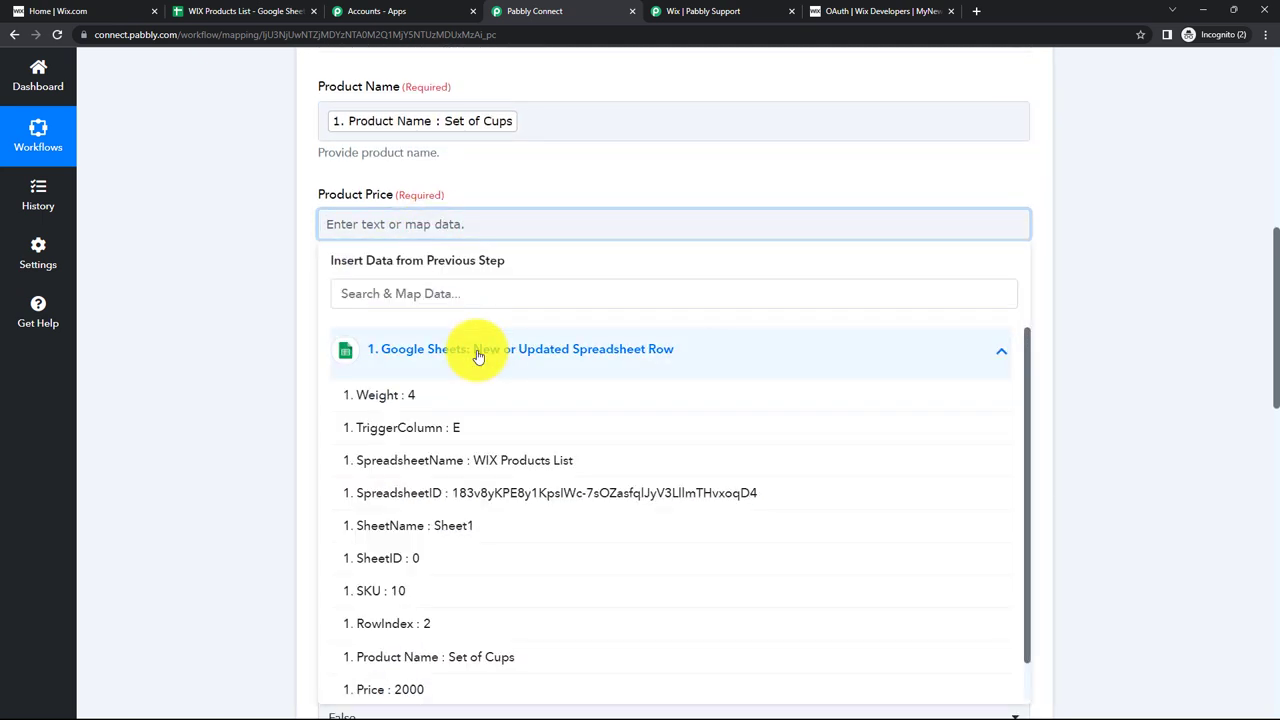
click(414, 689)
click(230, 400)
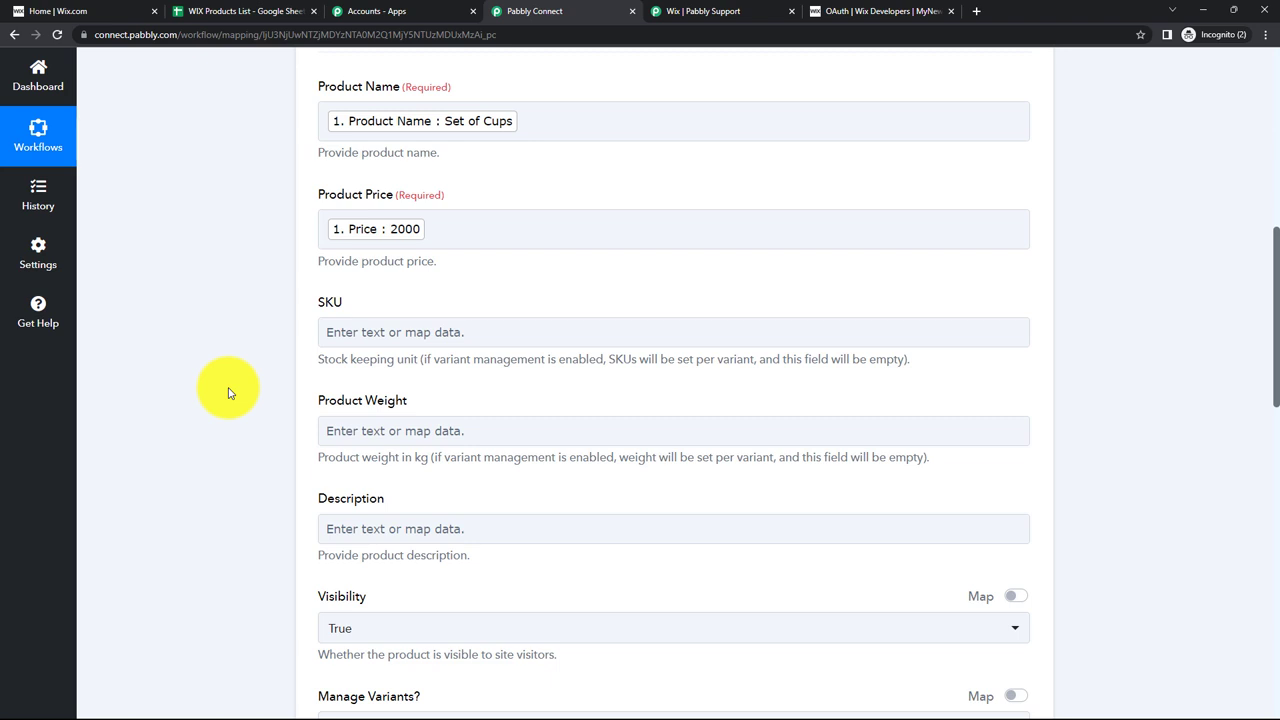
click(383, 340)
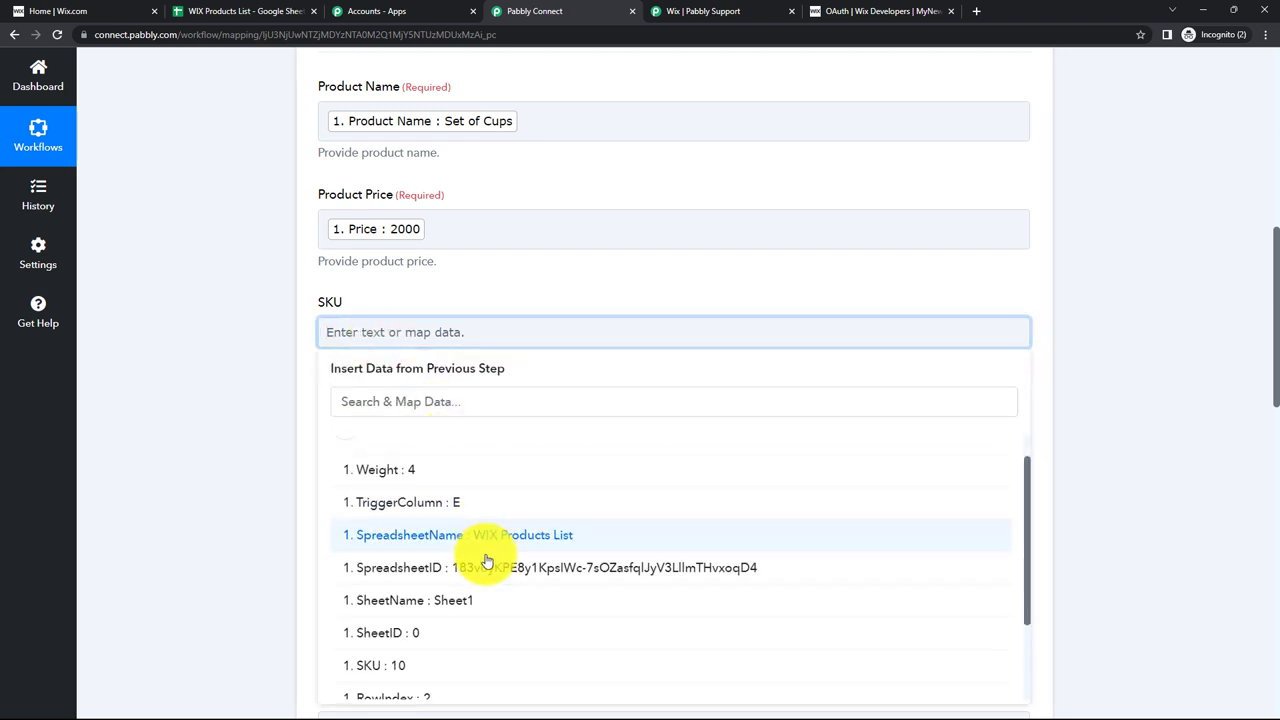
scroll(487, 555, down, 1)
click(427, 641)
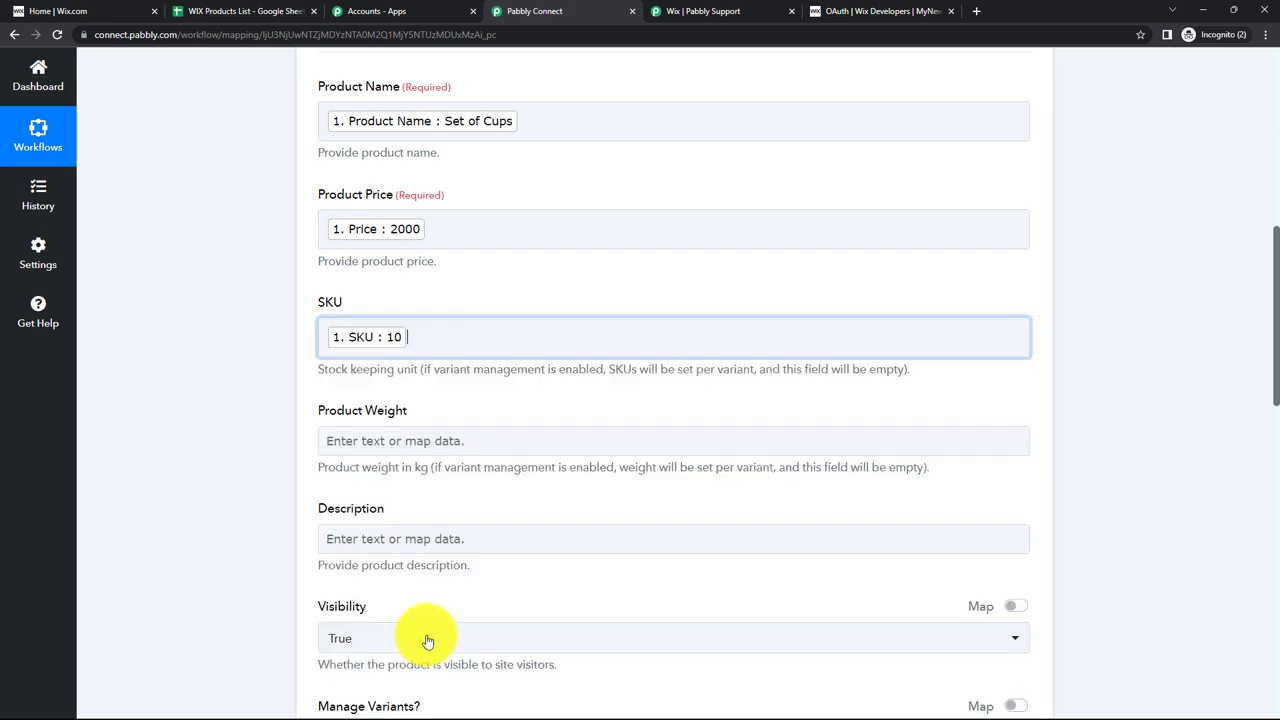
click(240, 440)
- Map the sheet's Weight (4) and Description (Glass, Good) into Product Weight and Description
scroll(249, 434, down, 2)
click(325, 308)
click(470, 455)
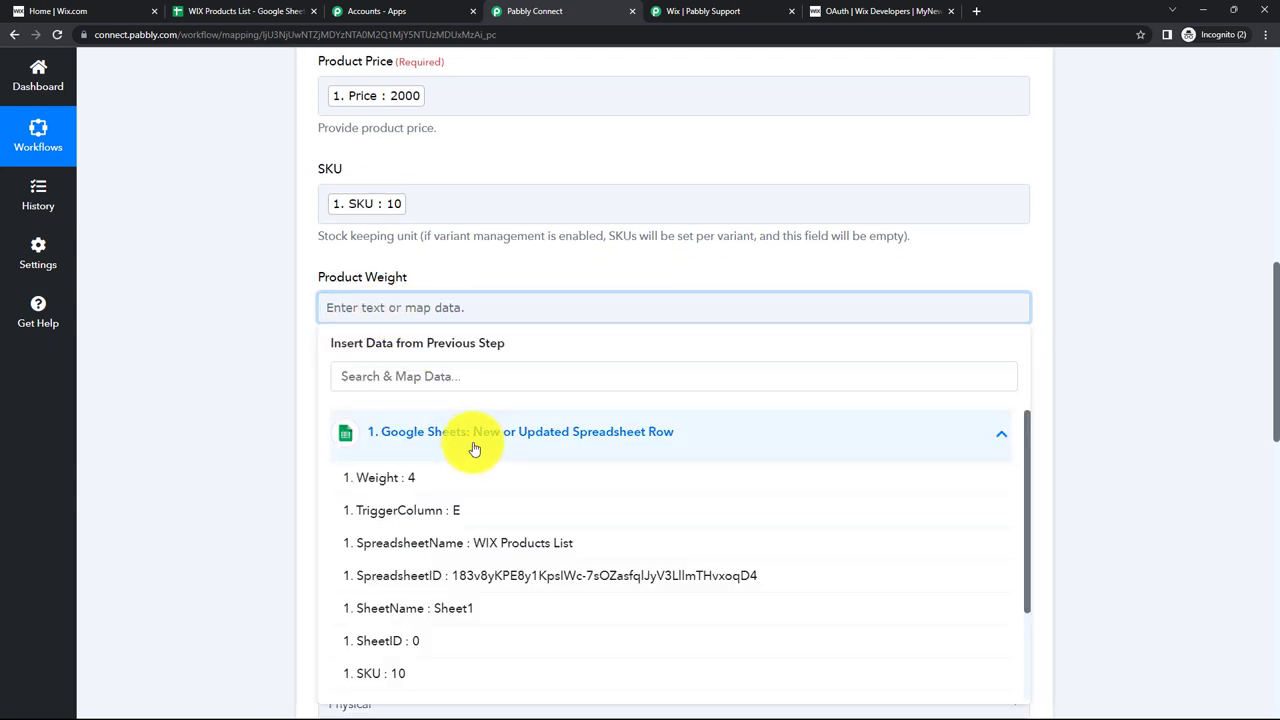
click(443, 480)
click(223, 371)
click(470, 415)
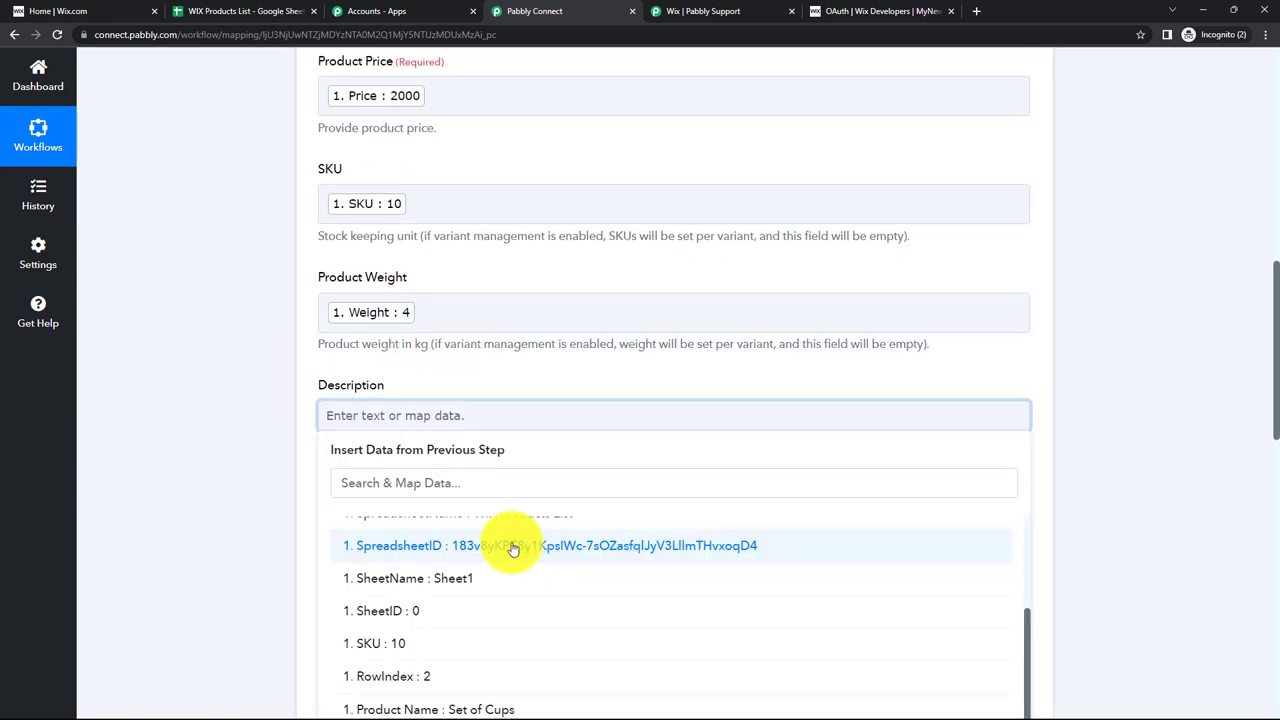
scroll(535, 543, down, 2)
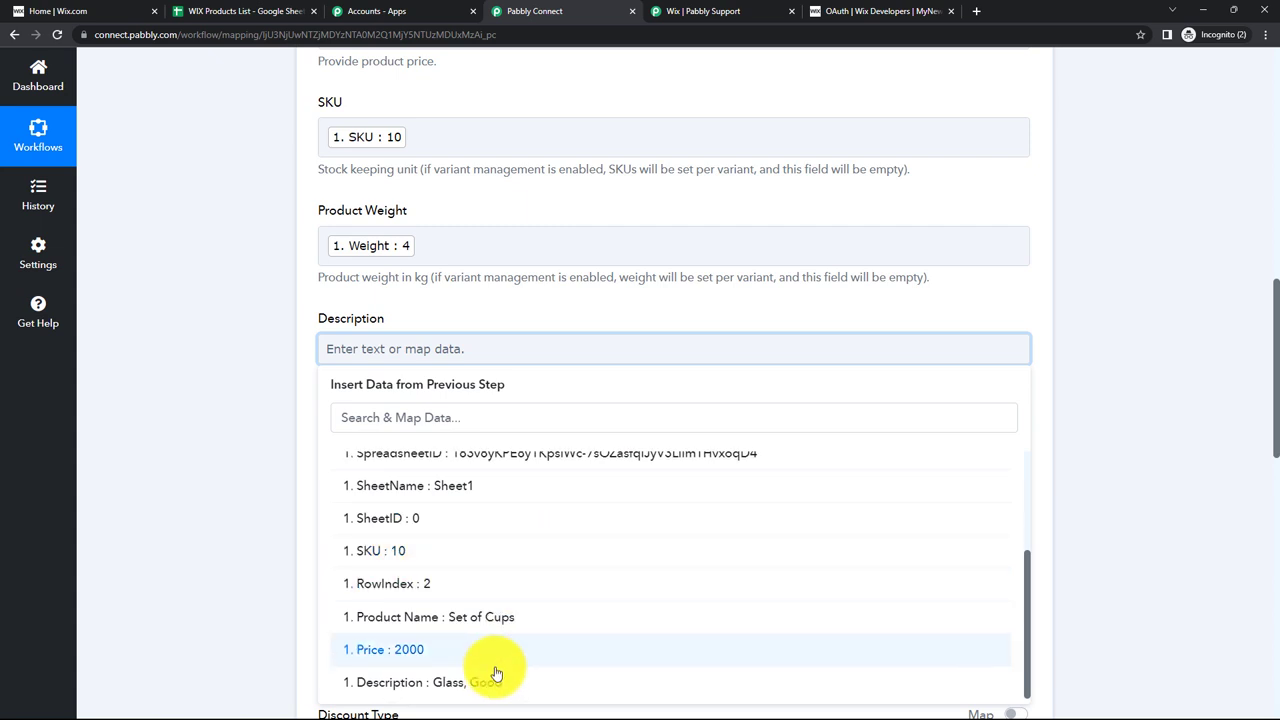
click(490, 678)
click(266, 438)
scroll(279, 374, up, 1)
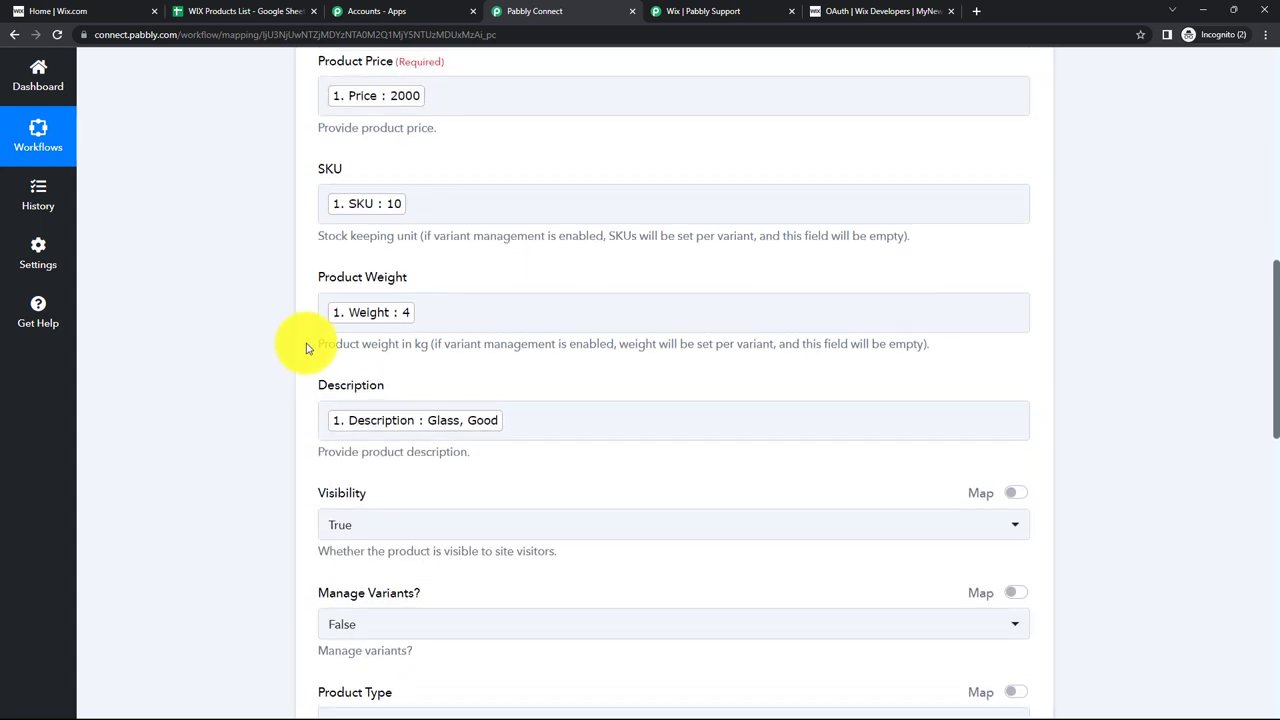
scroll(300, 343, up, 1)
scroll(300, 234, up, 1)
scroll(300, 420, up, 1)
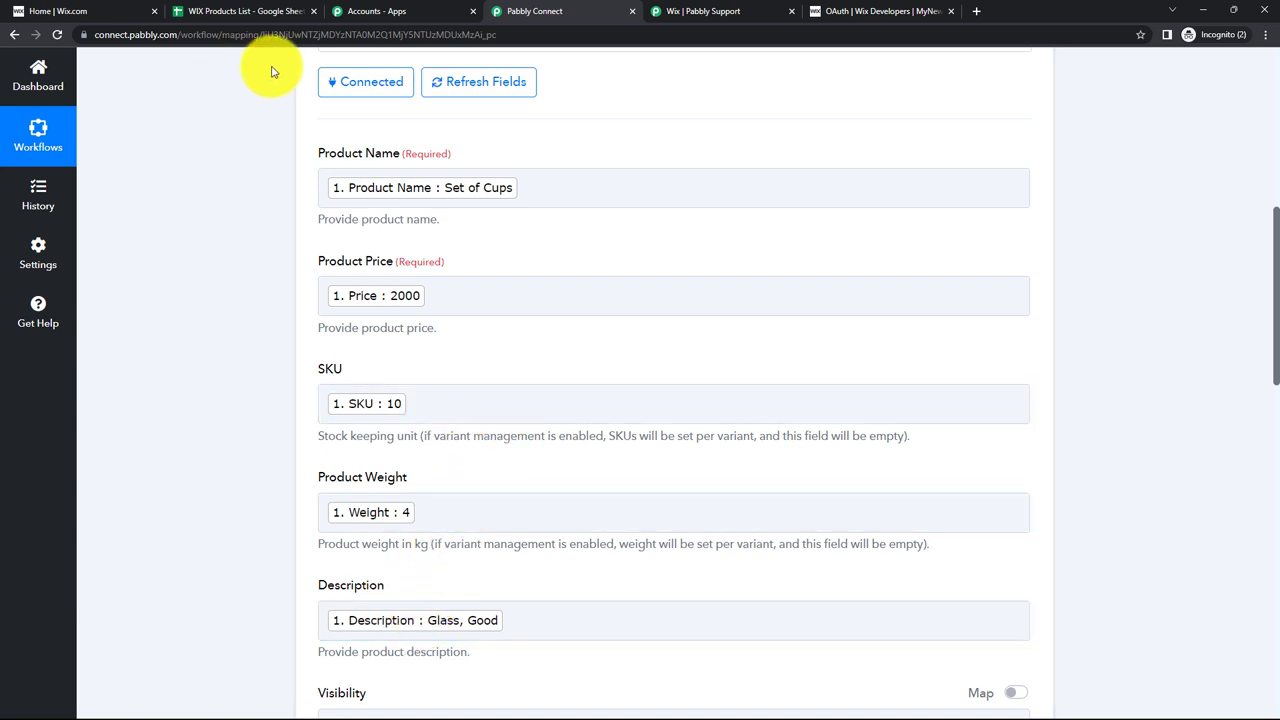
click(243, 12)
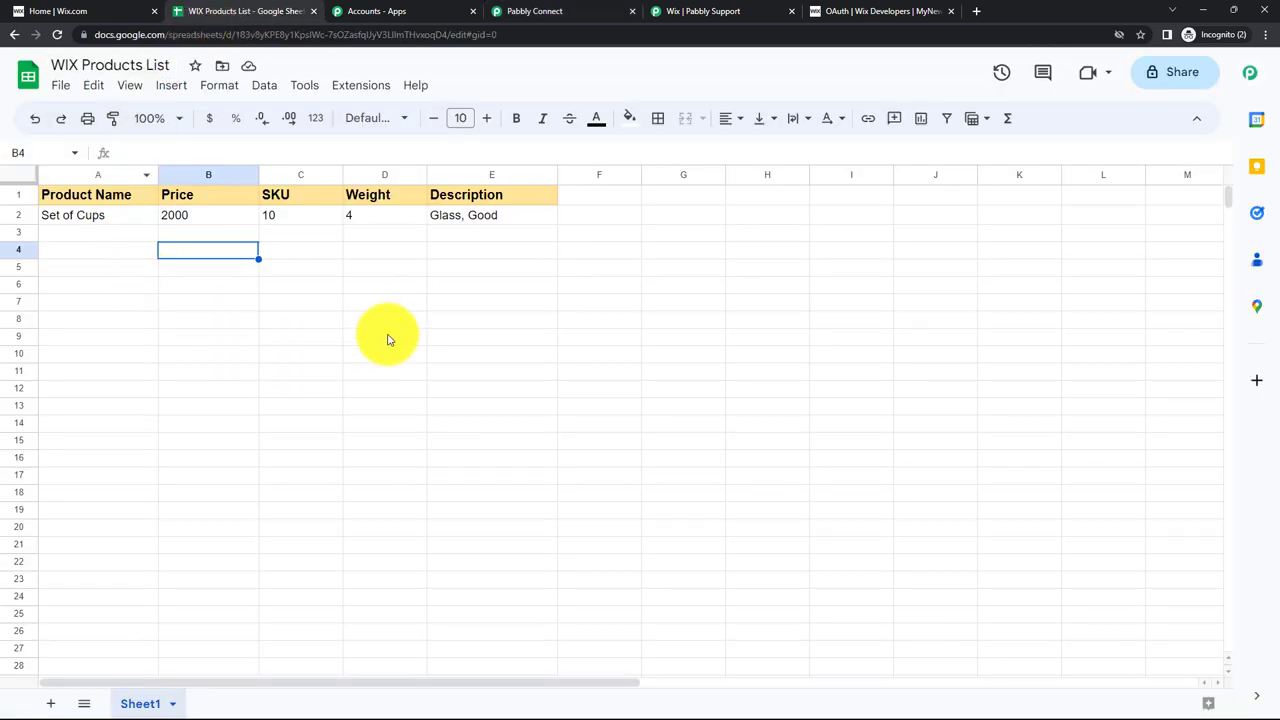
click(108, 234)
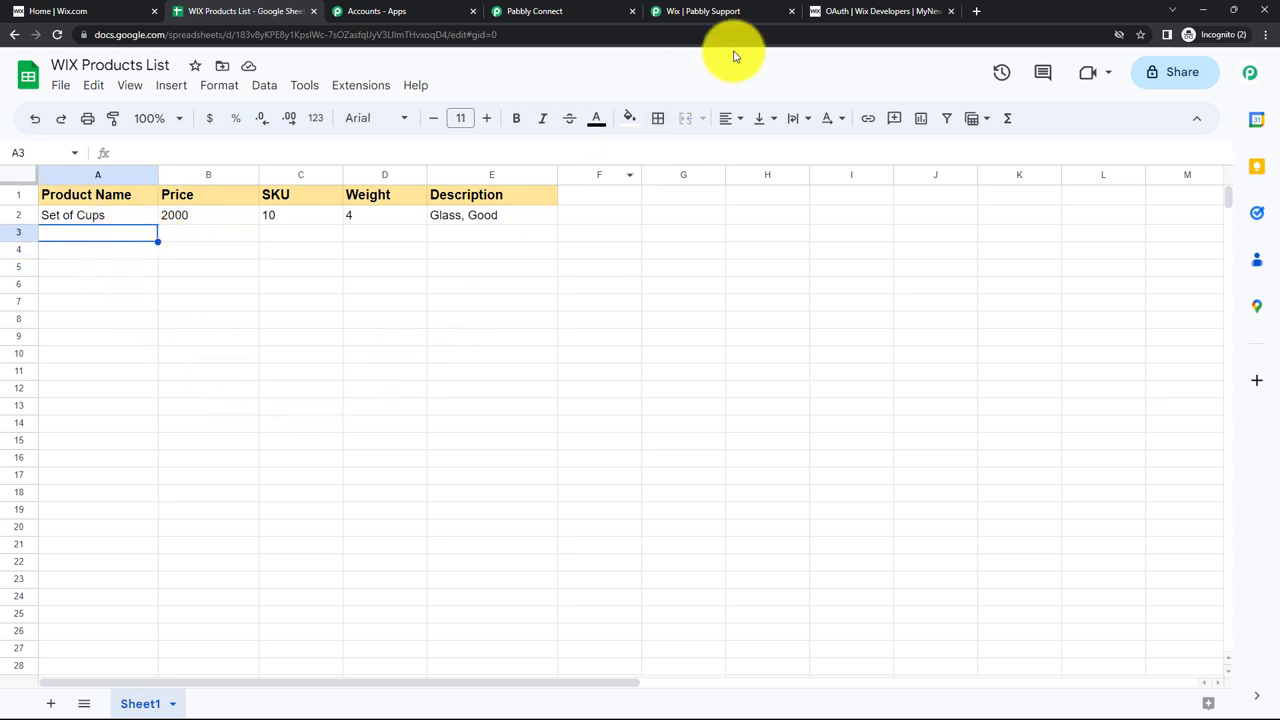
click(540, 11)
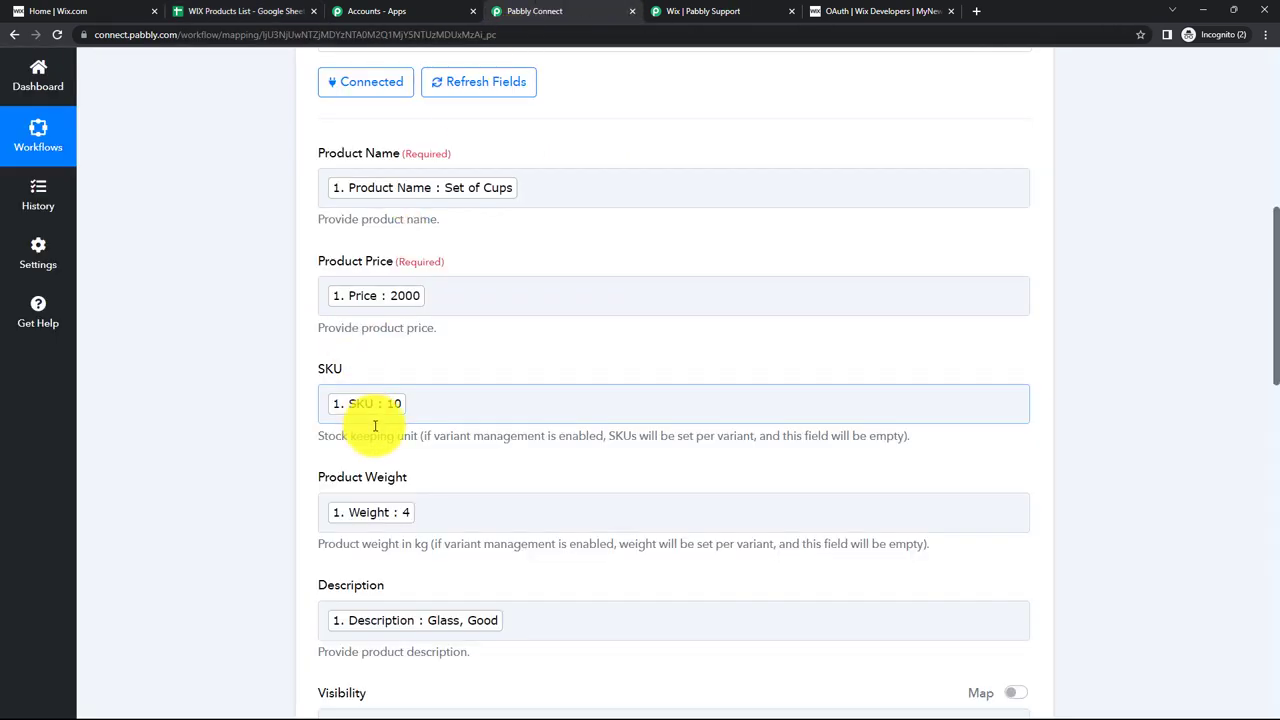
click(540, 191)
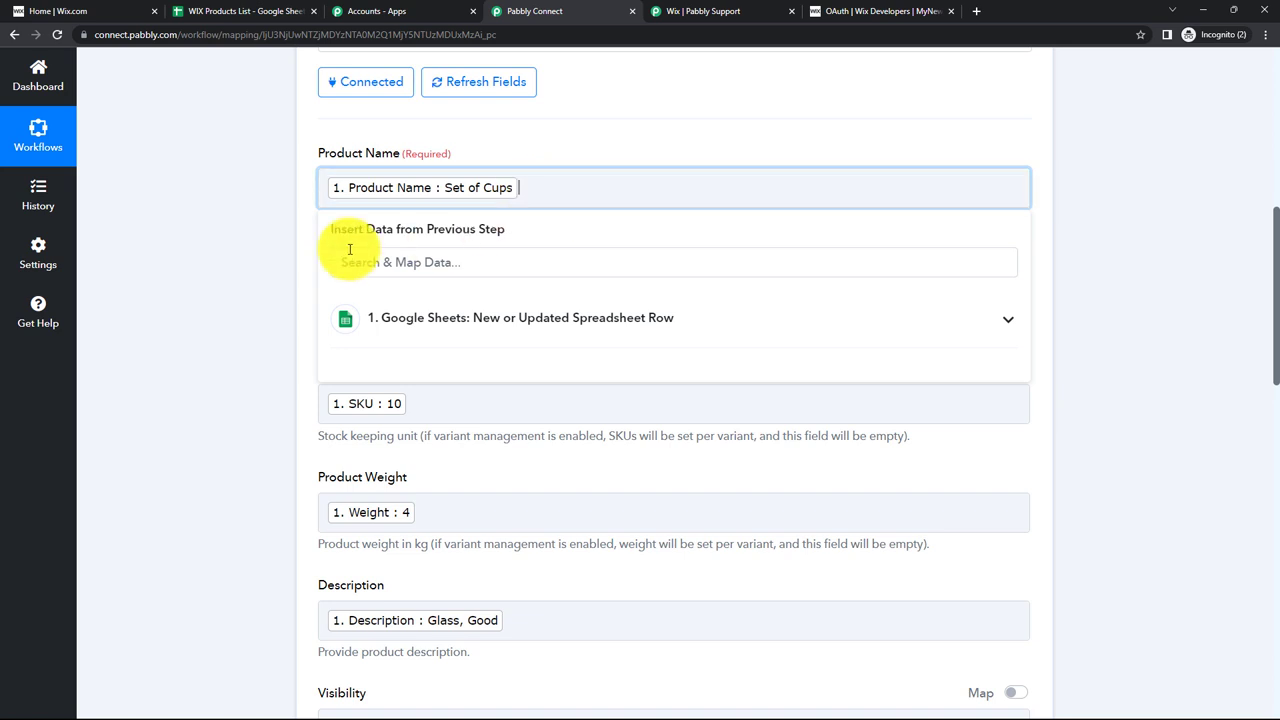
click(260, 259)
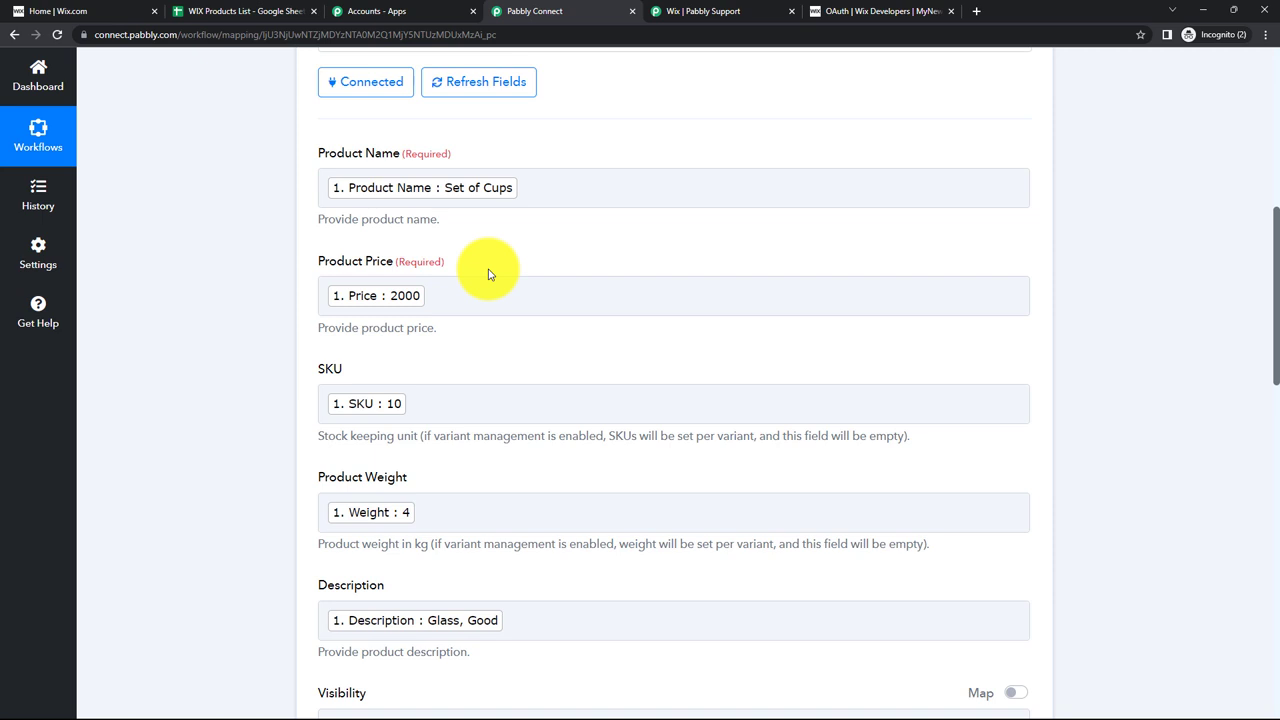
scroll(489, 274, down, 2)
scroll(471, 269, down, 1)
scroll(466, 266, down, 2)
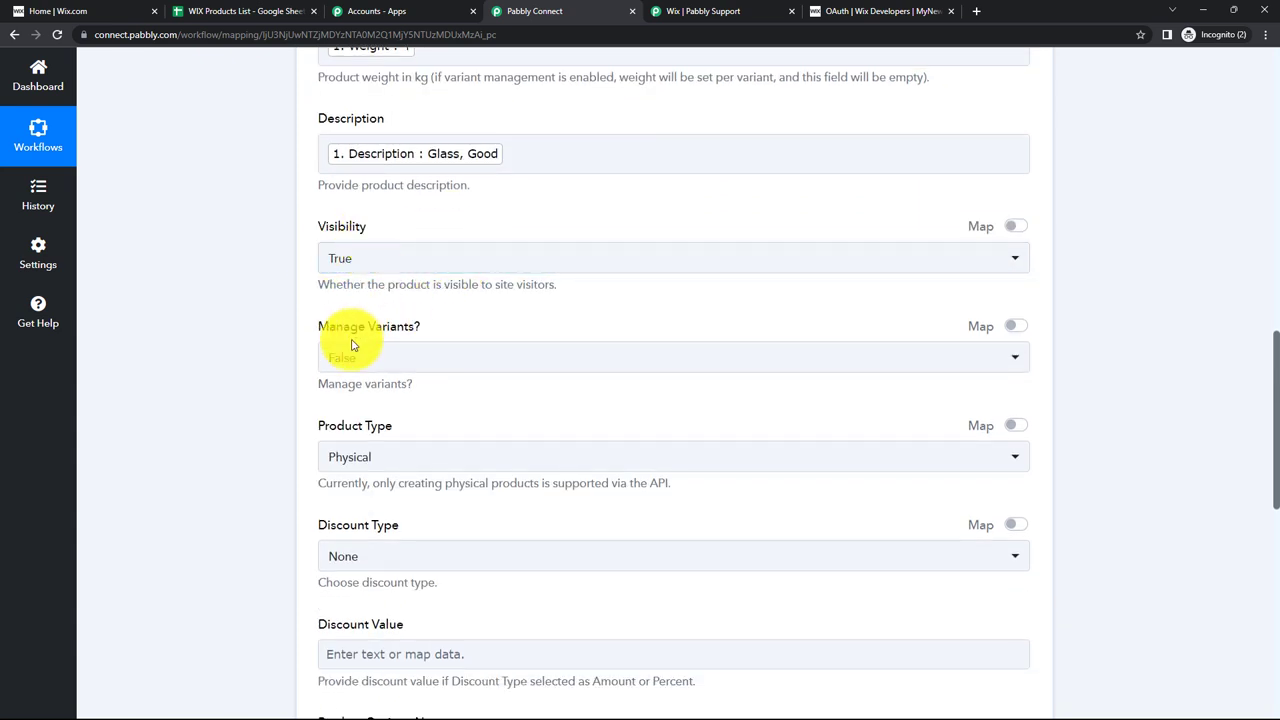
scroll(375, 443, down, 1)
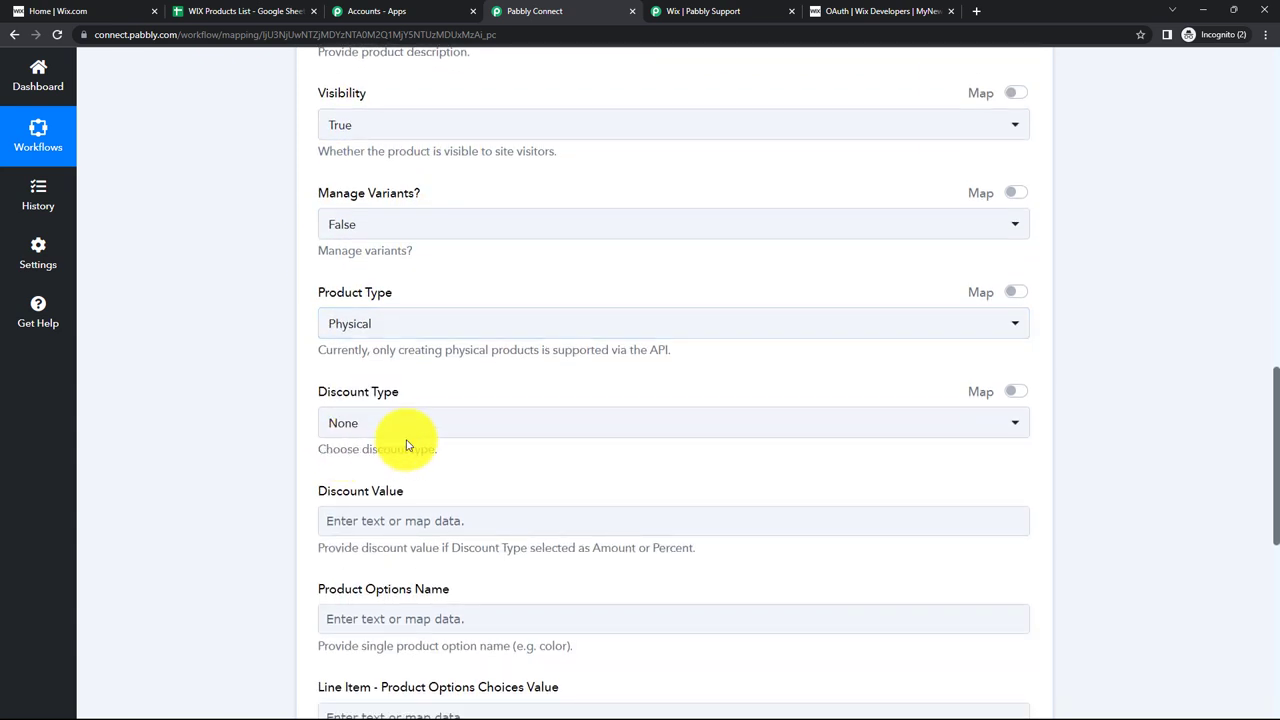
scroll(410, 515, down, 1)
scroll(357, 520, down, 1)
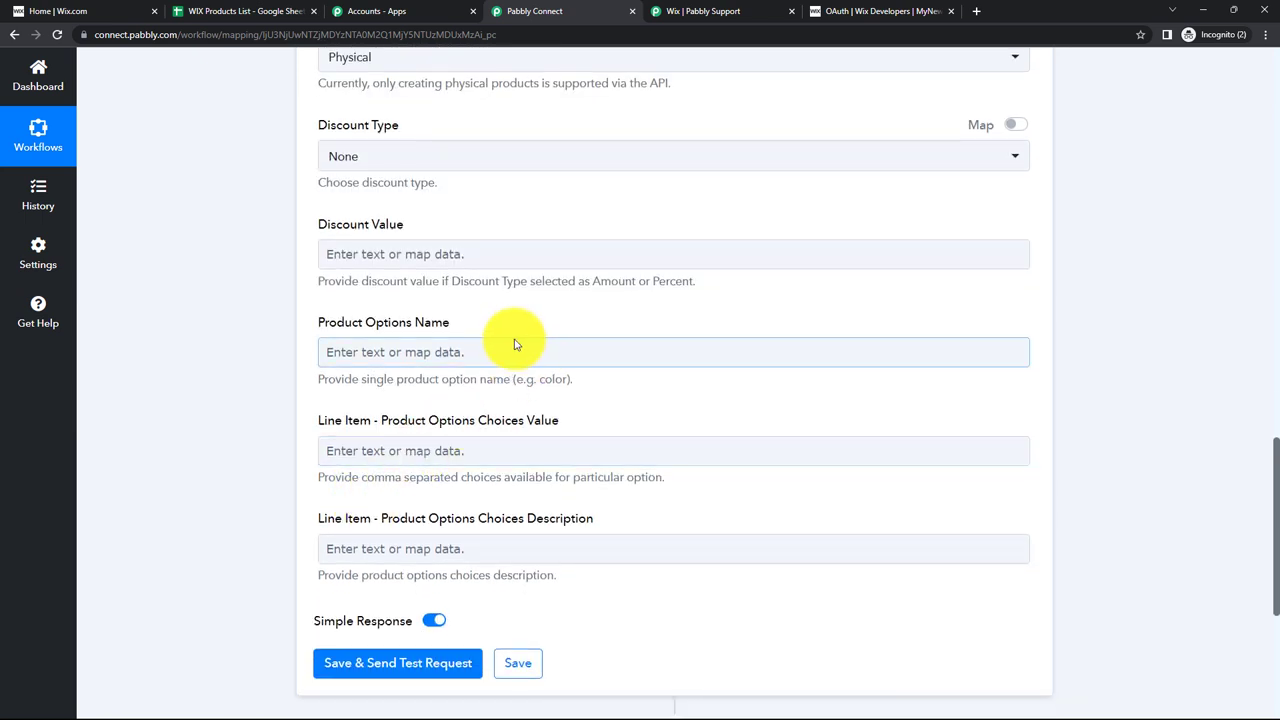
scroll(512, 340, down, 1)
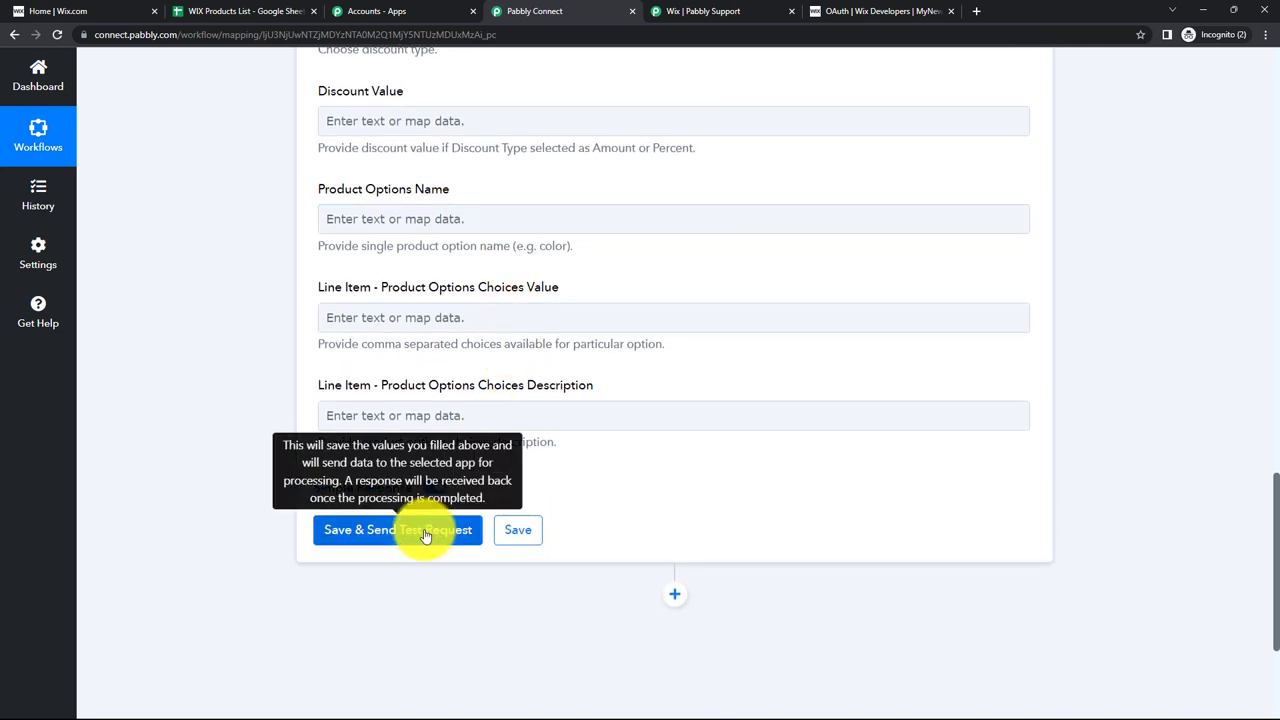
- Save the Wix action and send a test request creating the product
click(425, 533)
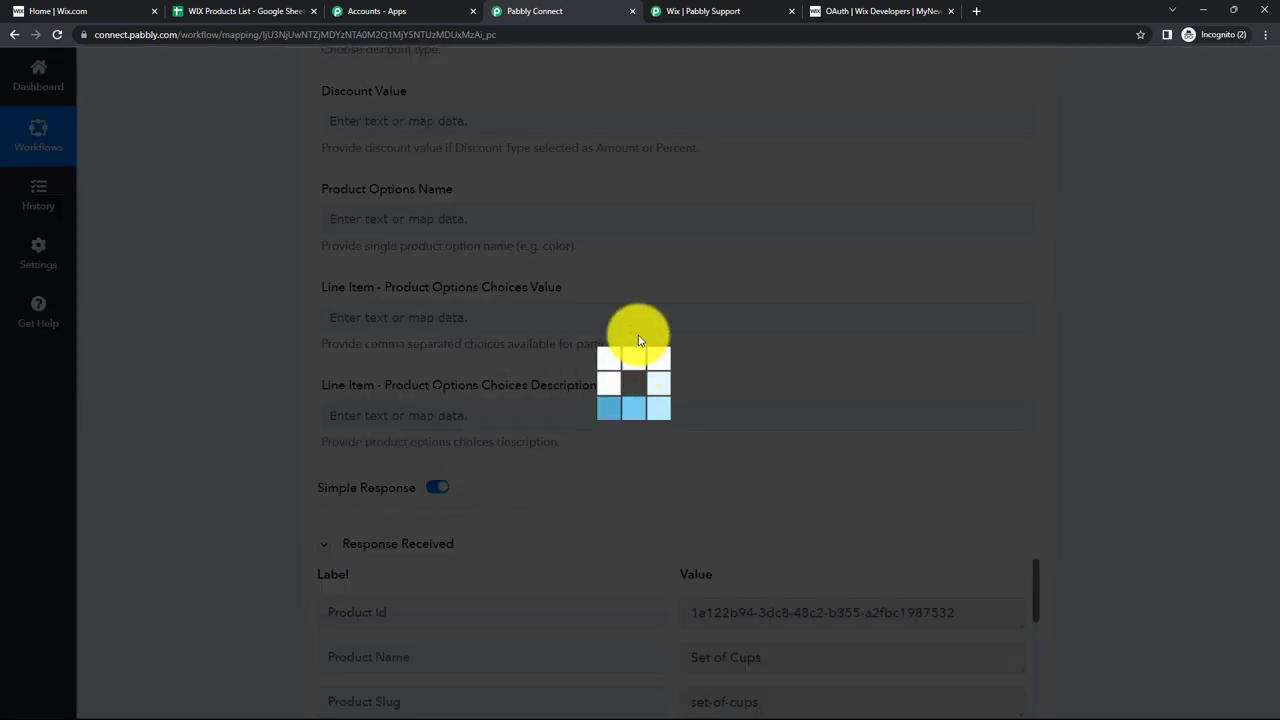
scroll(652, 378, down, 2)
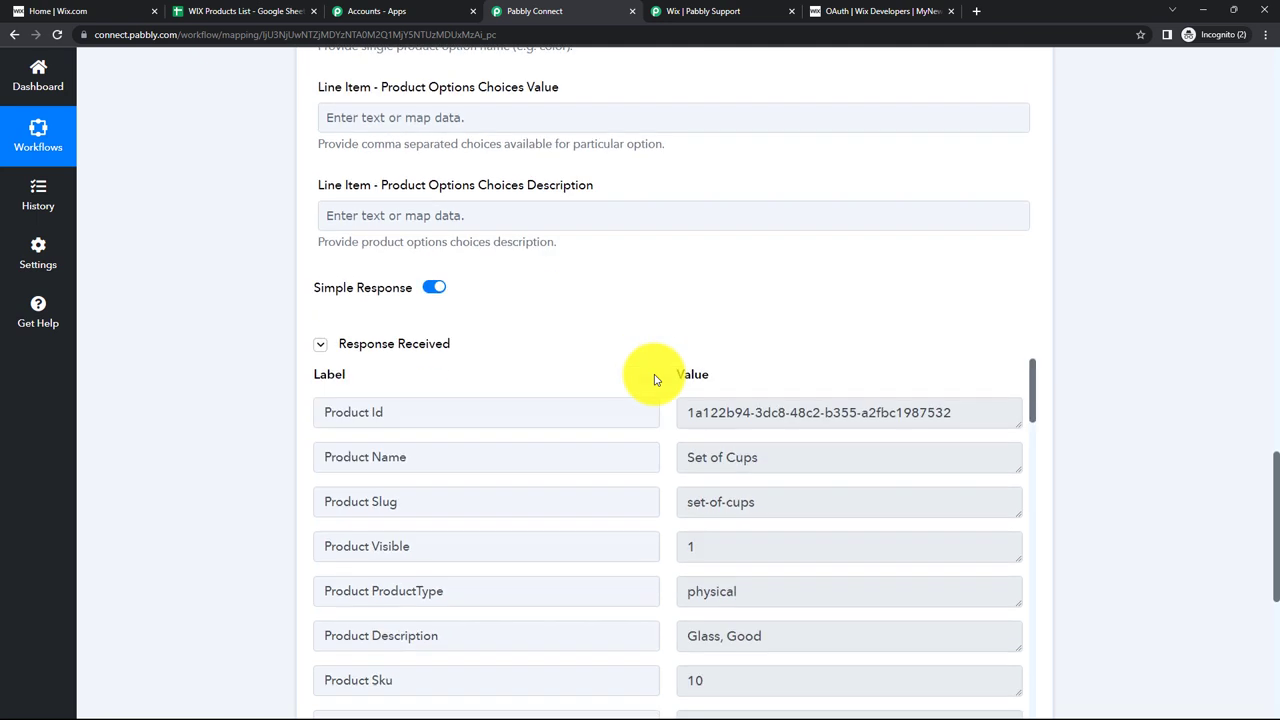
scroll(654, 379, down, 1)
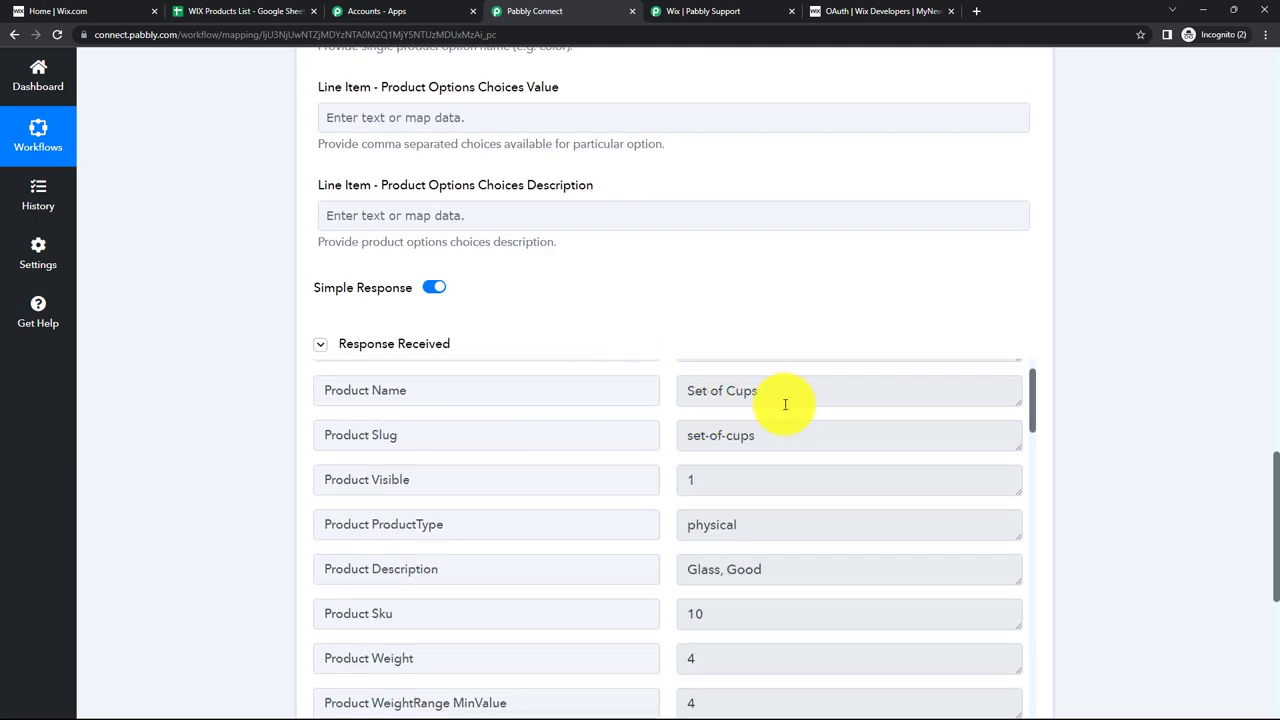
scroll(660, 486, down, 1)
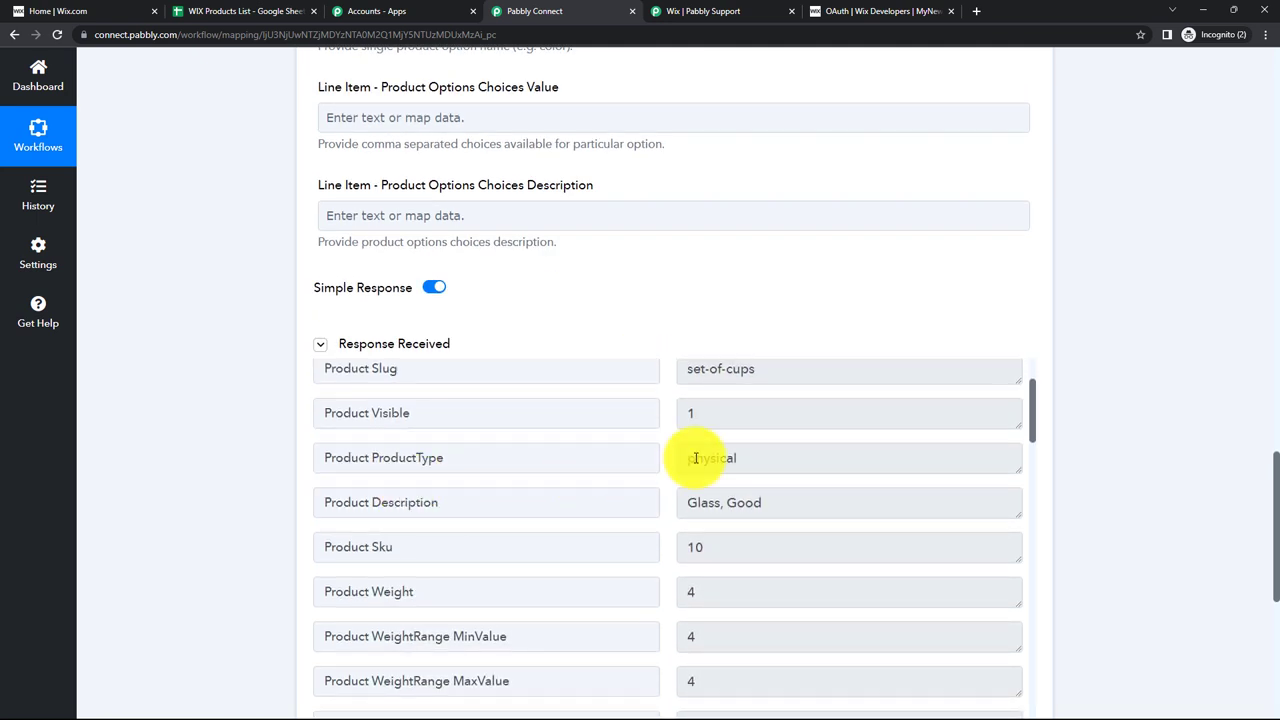
scroll(780, 495, down, 1)
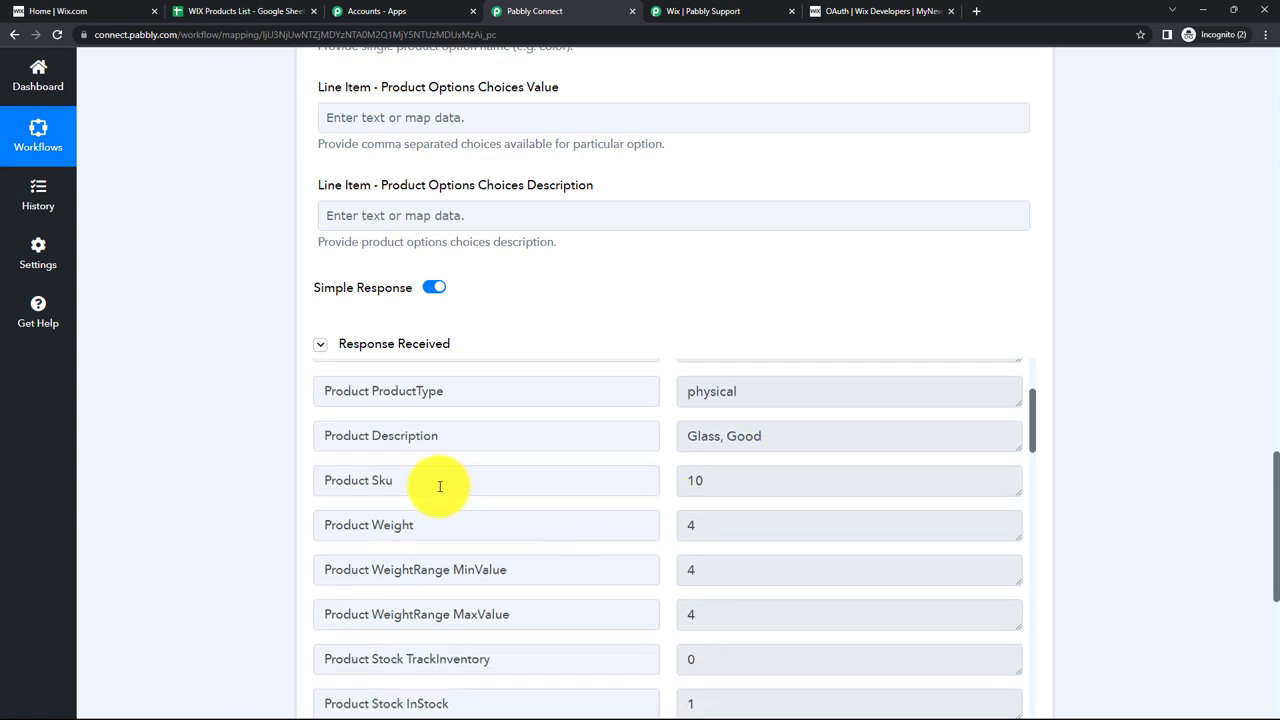
scroll(551, 543, down, 1)
scroll(557, 537, down, 3)
scroll(558, 541, down, 2)
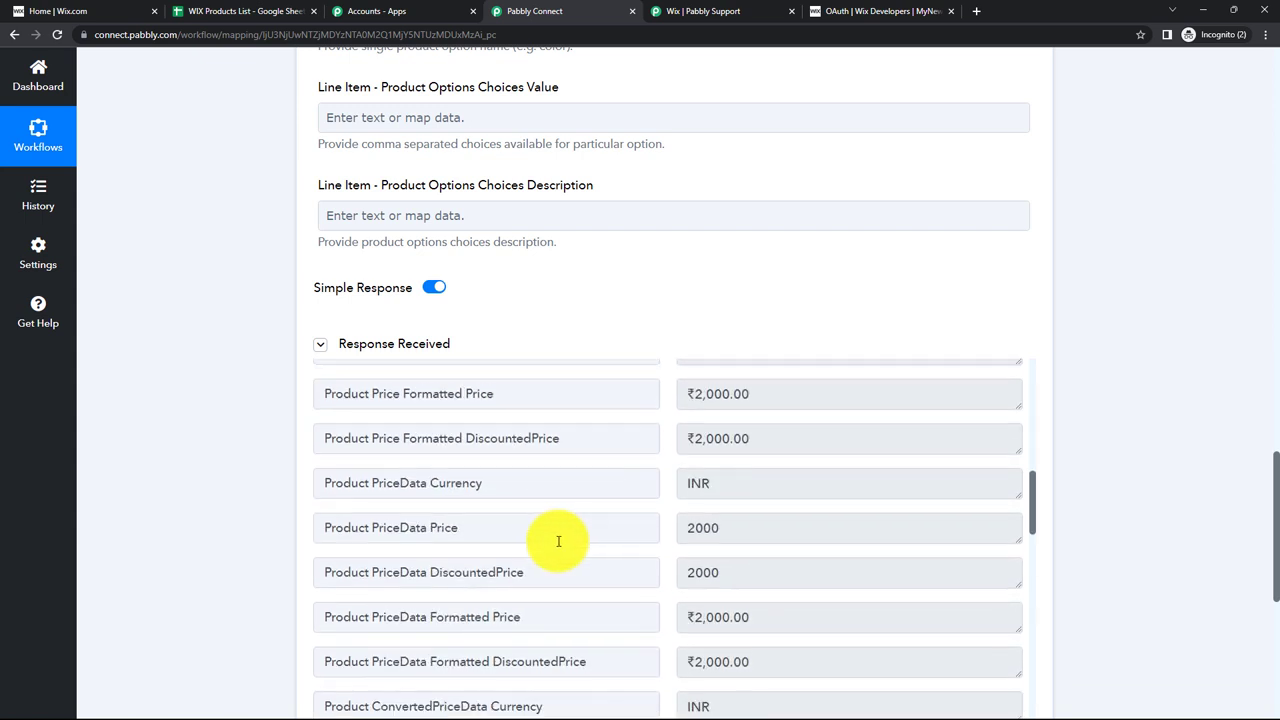
scroll(694, 535, down, 1)
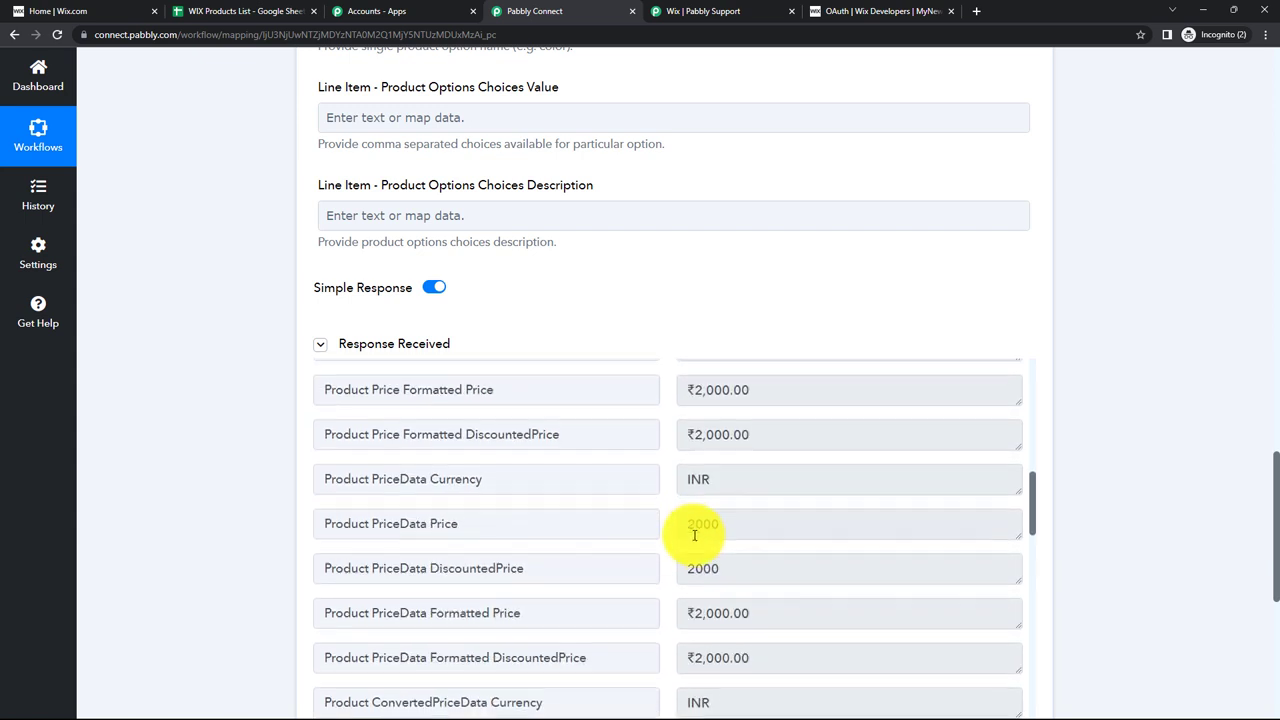
scroll(694, 535, down, 1)
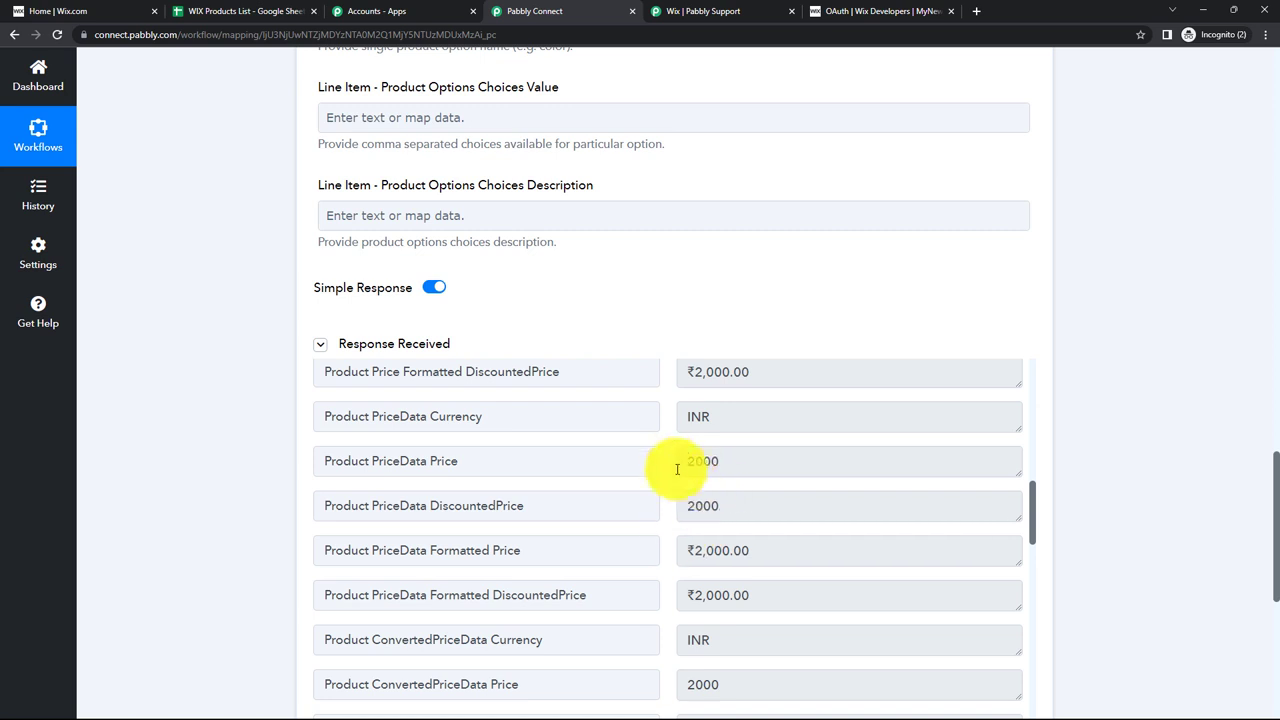
- Scroll the response past the INR currency value down to ExportProductId
double_click(714, 424)
scroll(737, 443, down, 2)
scroll(744, 474, down, 3)
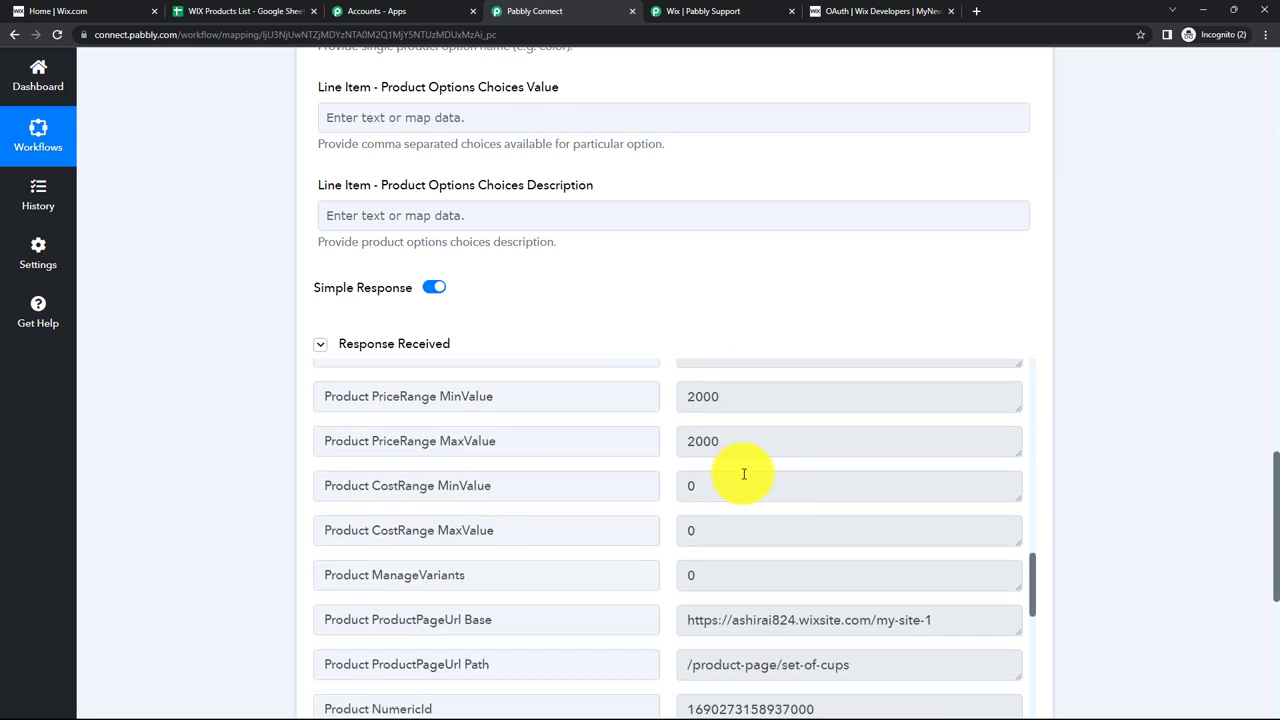
scroll(744, 474, down, 3)
scroll(743, 477, down, 1)
scroll(737, 480, down, 2)
scroll(703, 486, down, 2)
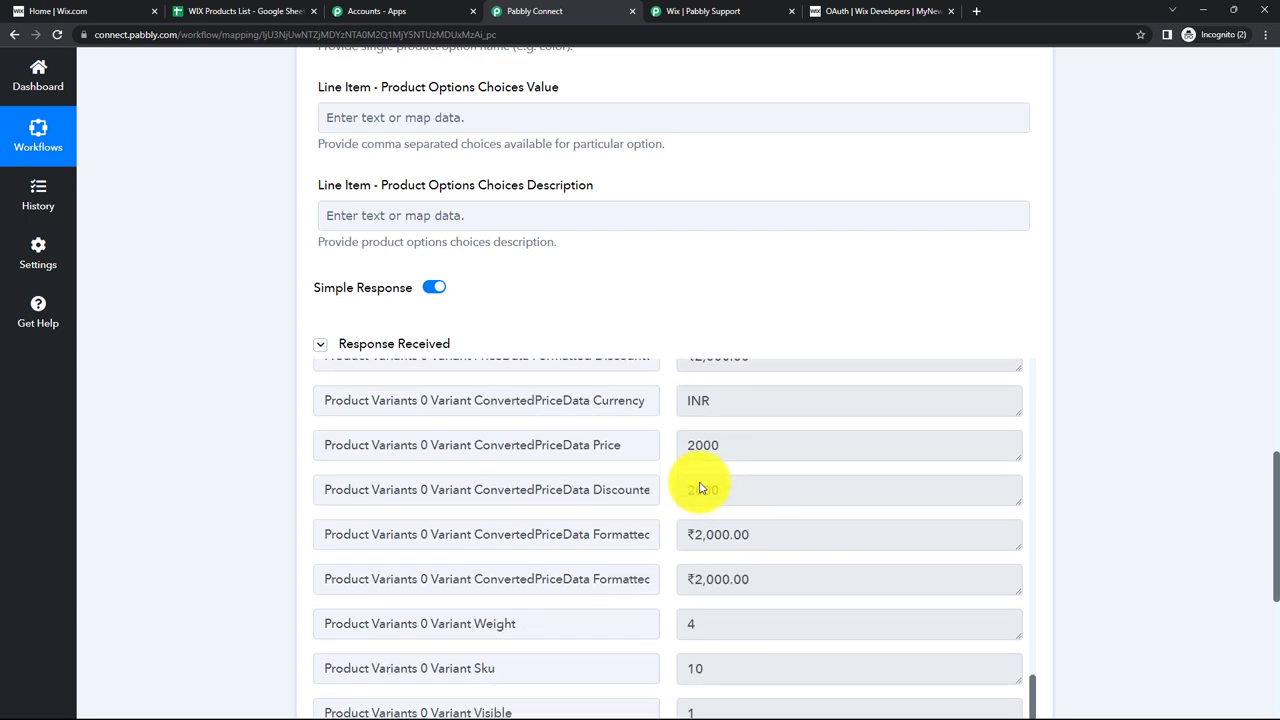
scroll(700, 488, down, 4)
scroll(420, 600, down, 2)
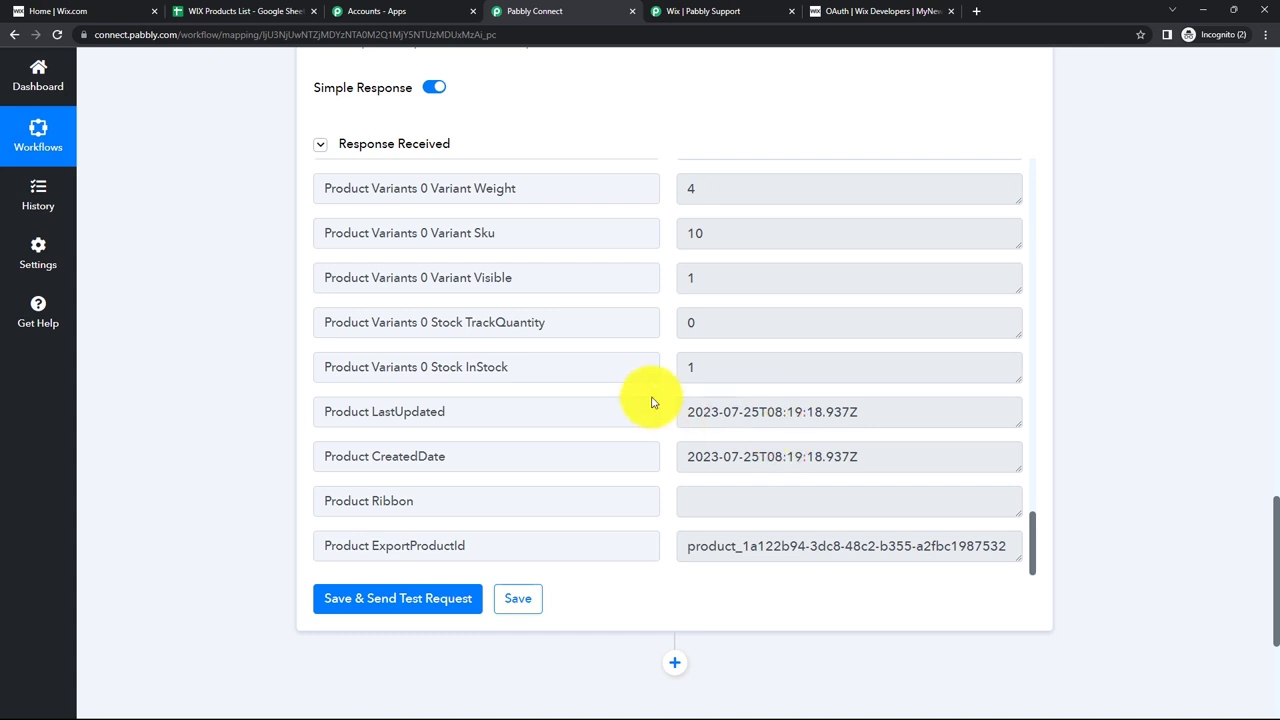
- Open the Wix store's product list showing Set of Cups, SKU 10, ₹2,000
click(60, 11)
mouse_move(58, 333)
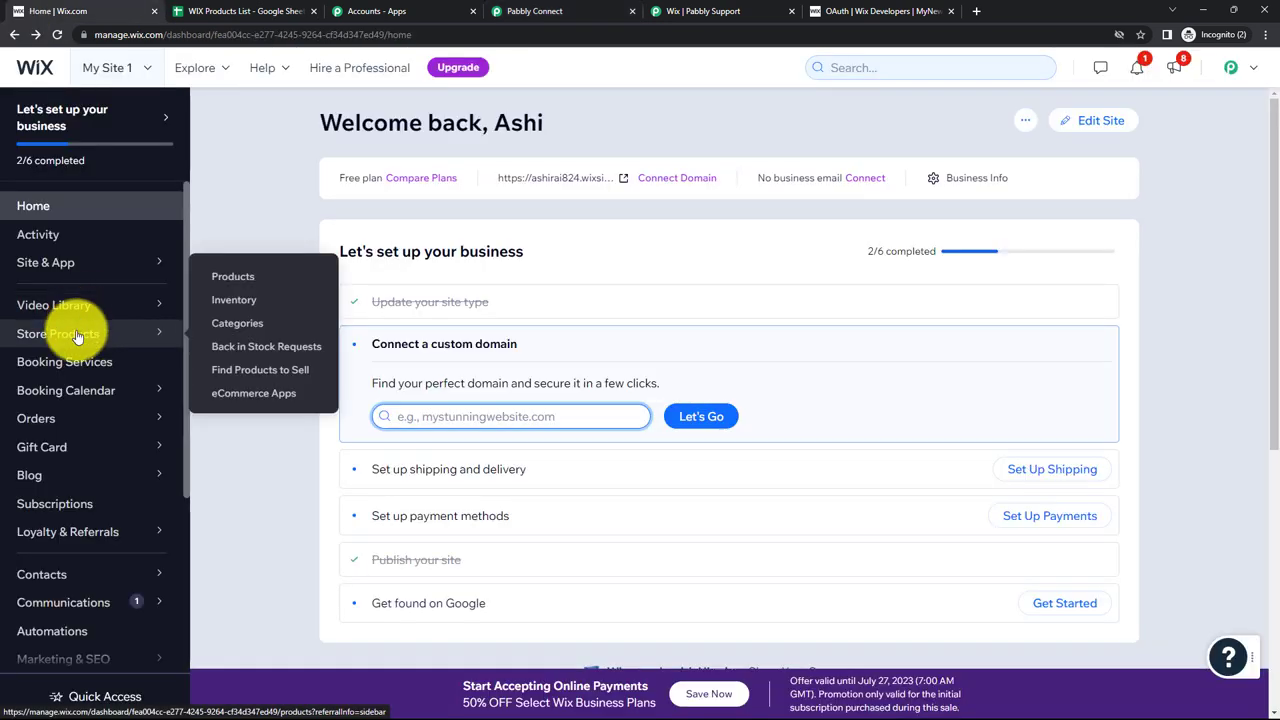
click(83, 343)
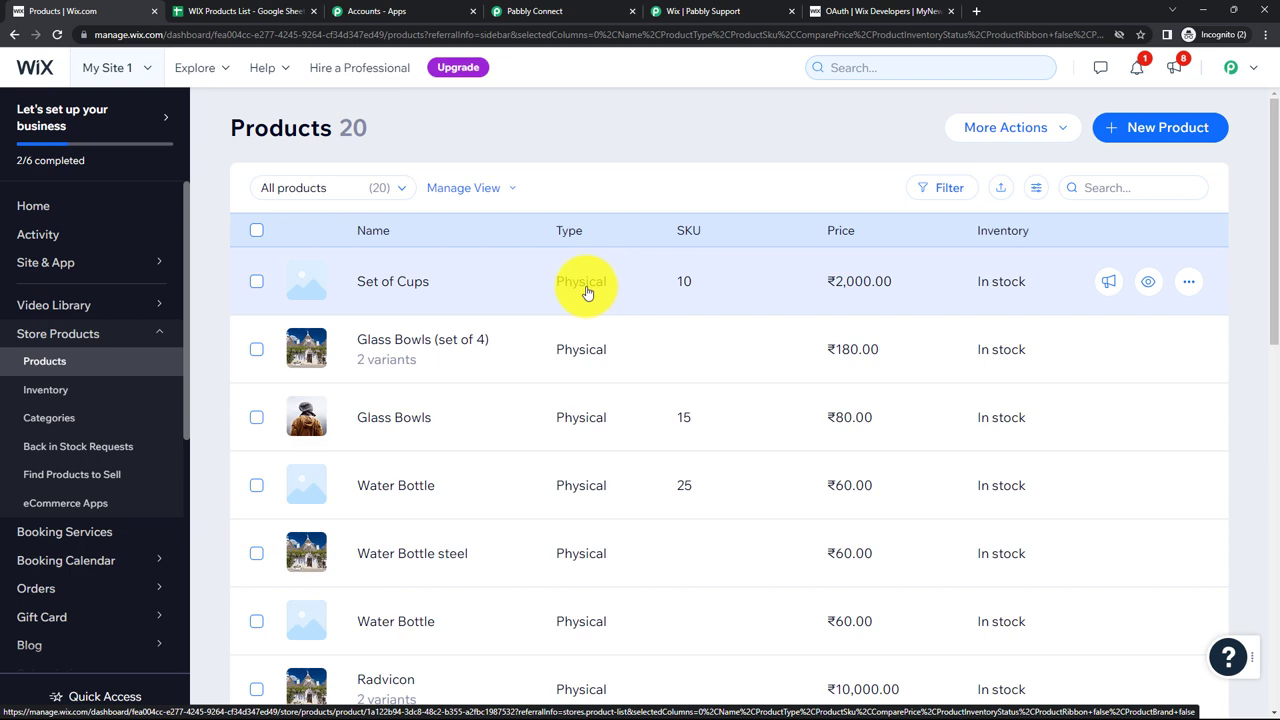
- Collapse the Wix Create Product step in the Pabbly workflow
click(555, 12)
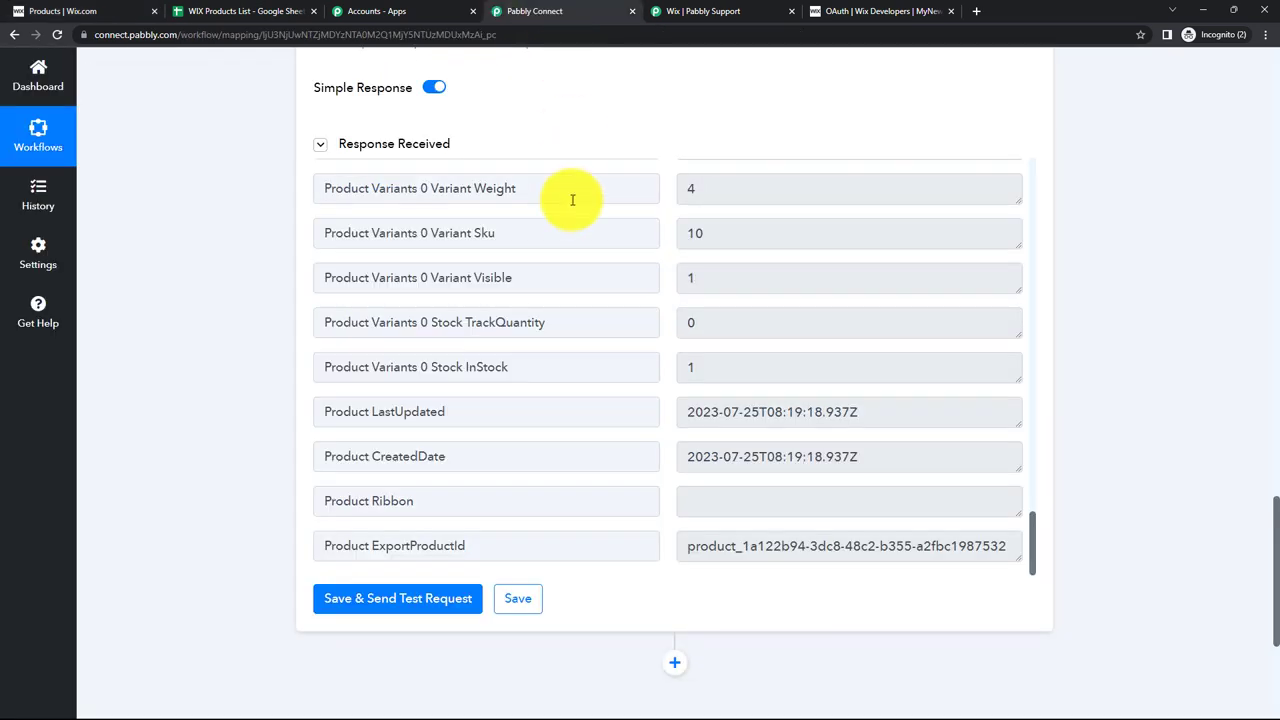
scroll(572, 200, up, 3)
mouse_move(1271, 528)
mouse_down()
mouse_move(1278, 197)
mouse_move(1258, 40)
mouse_up()
click(623, 466)
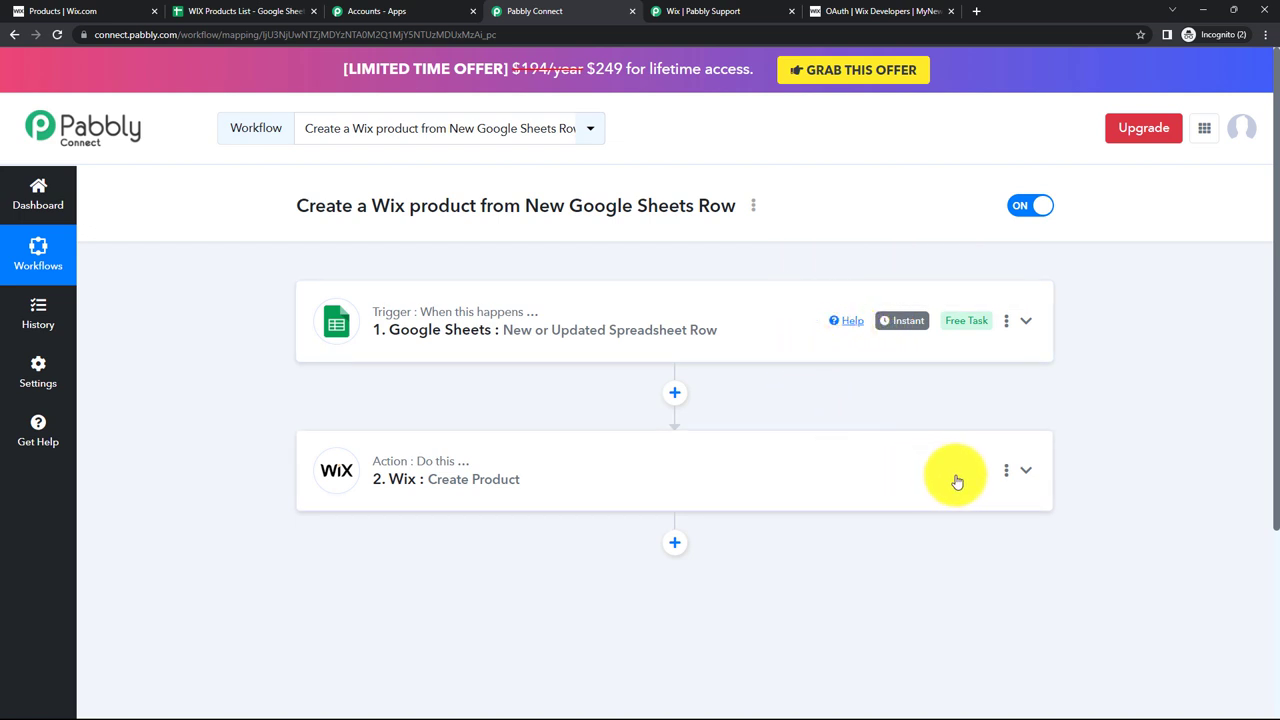
- Collapse the Google Sheets trigger step, then open Extensions in the WIX Products List sheet
click(245, 12)
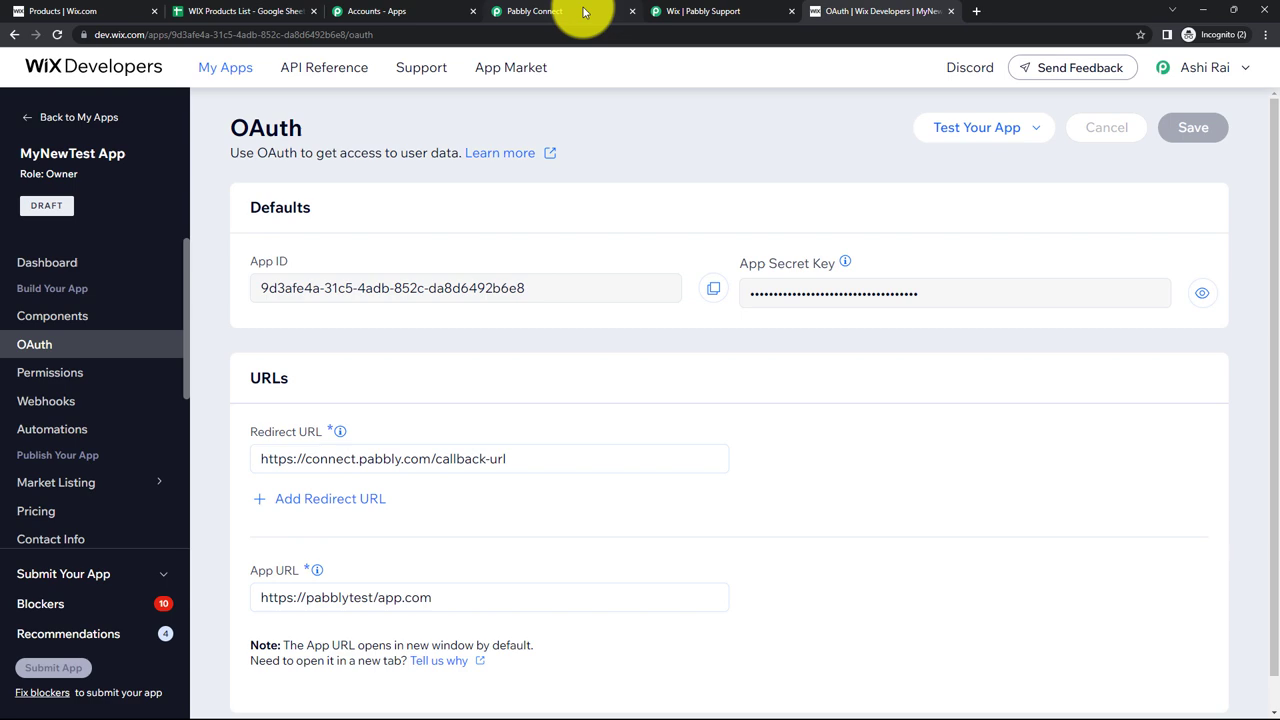
click(580, 12)
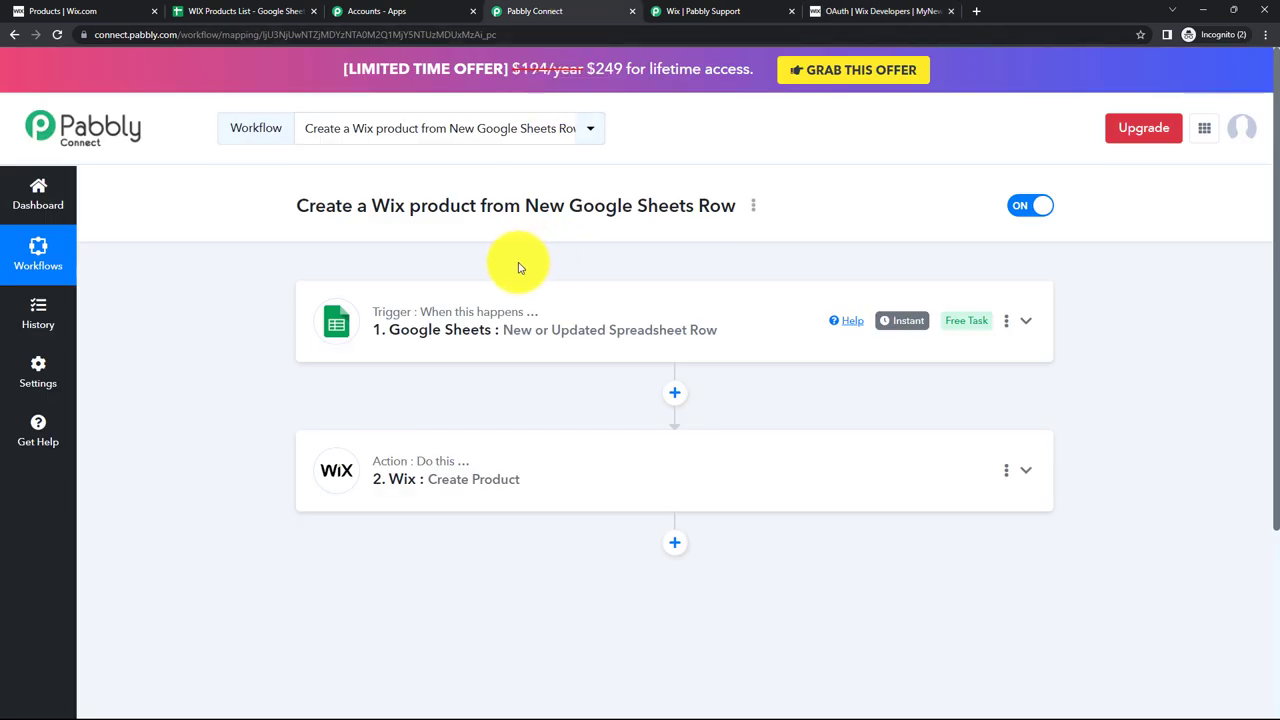
click(509, 329)
scroll(629, 487, down, 3)
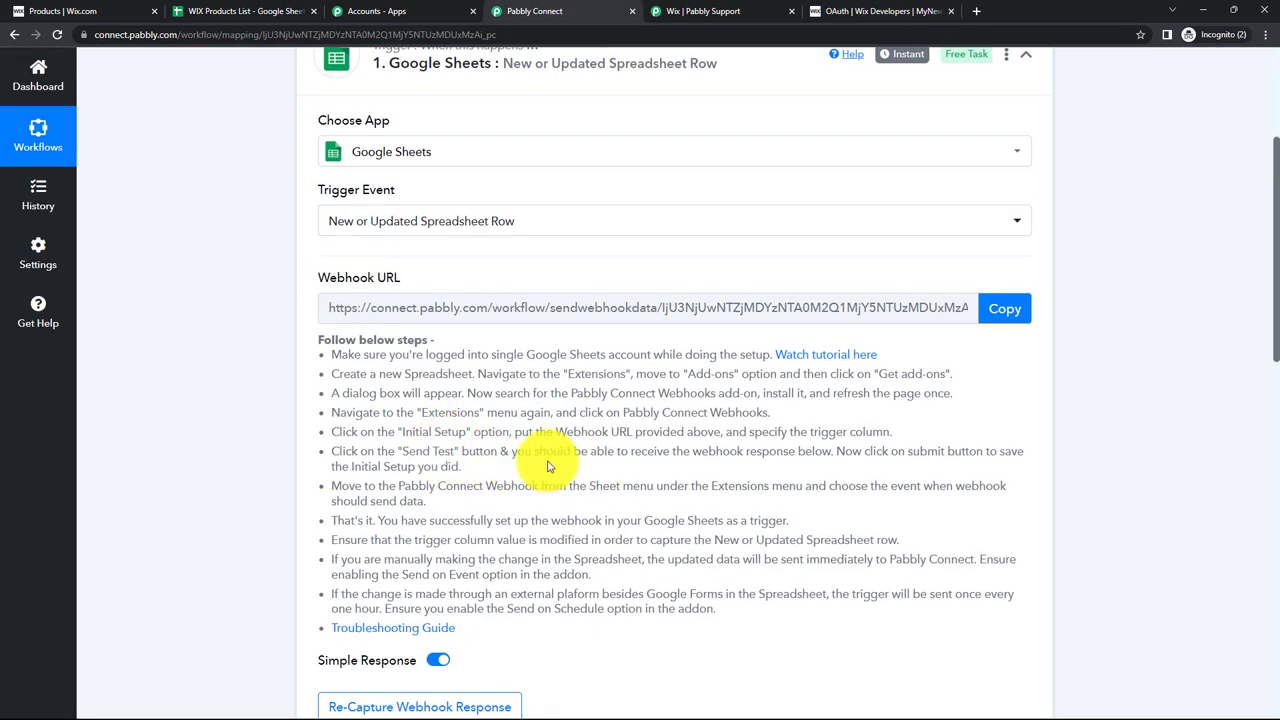
scroll(560, 290, up, 2)
click(486, 257)
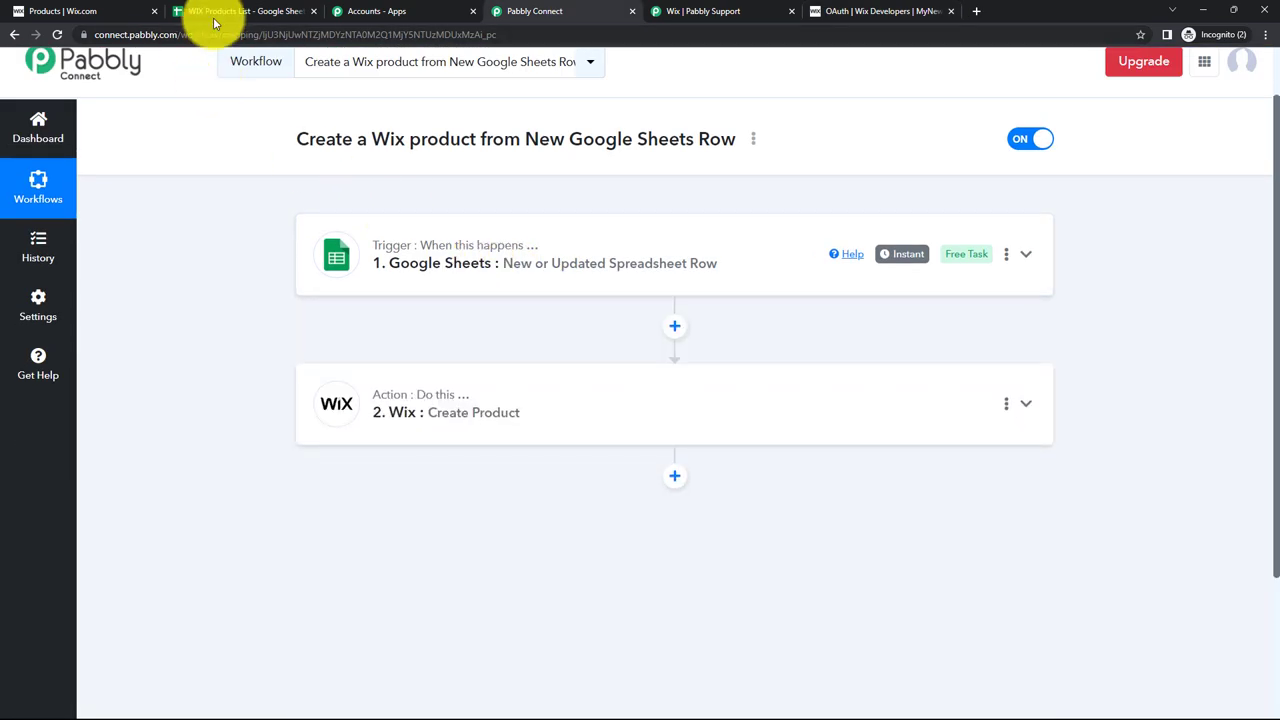
click(240, 11)
click(345, 90)
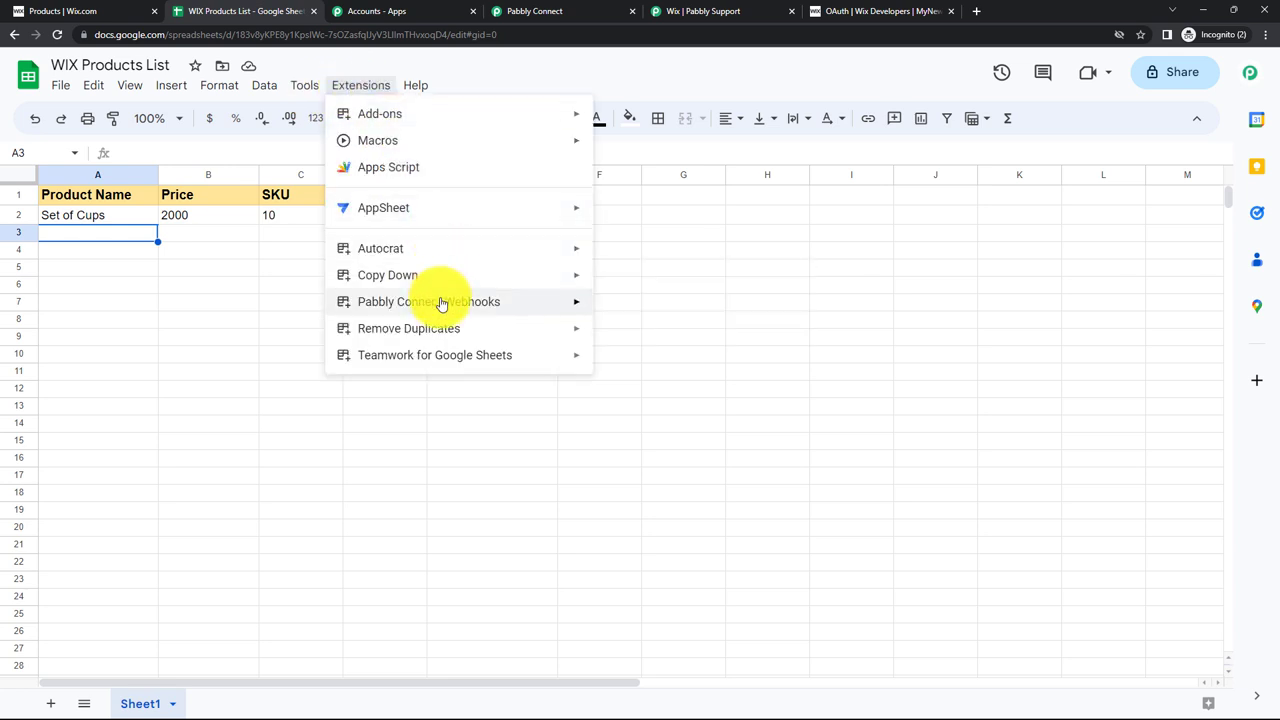
mouse_move(428, 301)
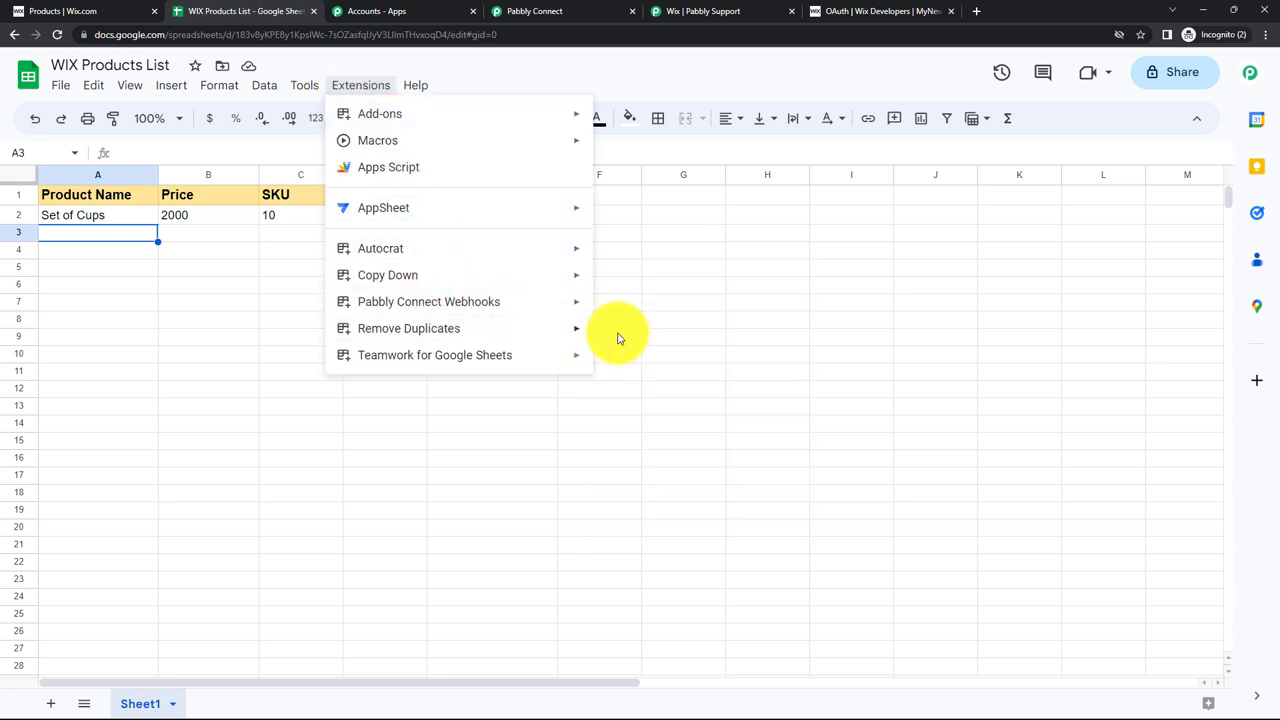
- Start the Pabbly Connect Webhooks add-on from Extensions, glance at the workflow, and return to the sheet
click(627, 333)
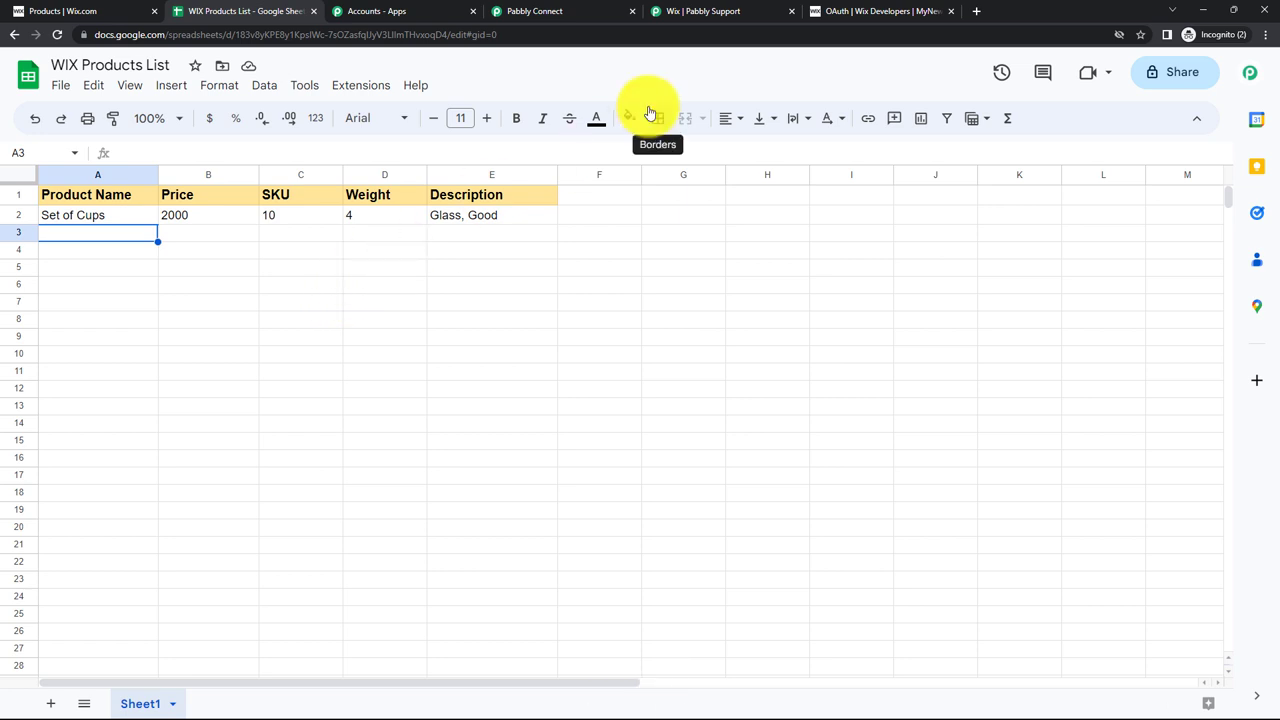
click(574, 12)
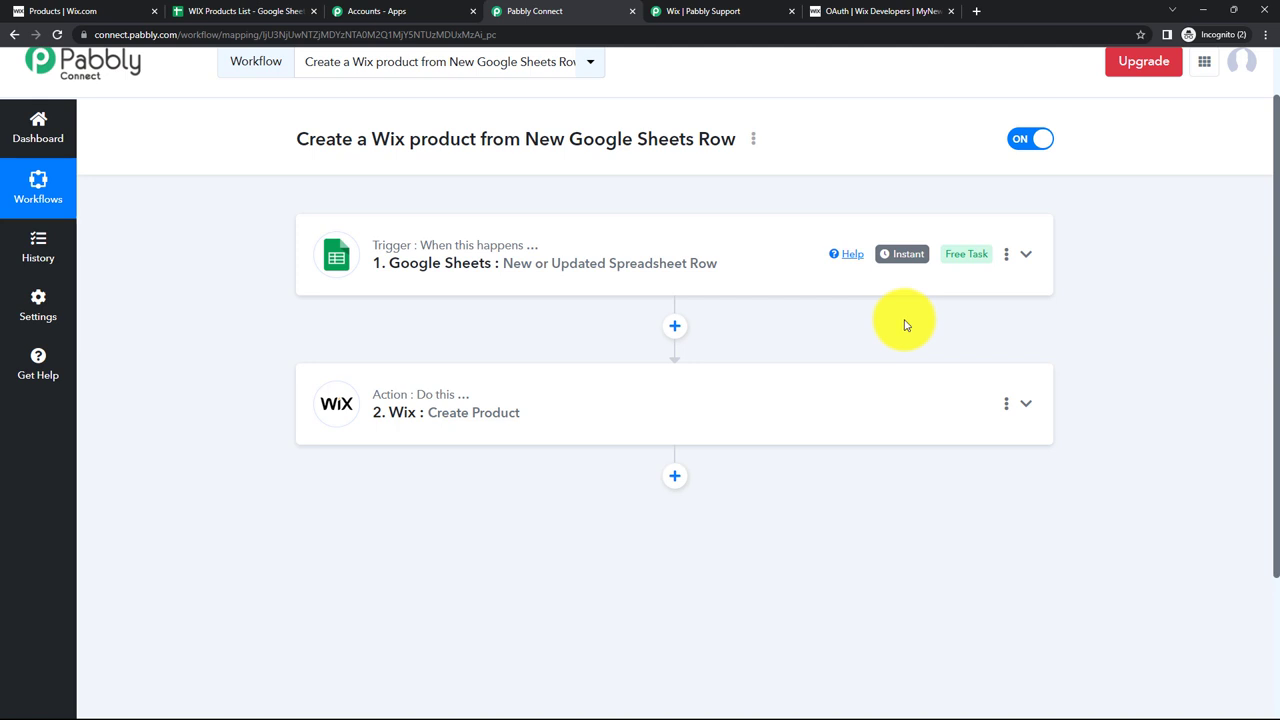
click(258, 12)
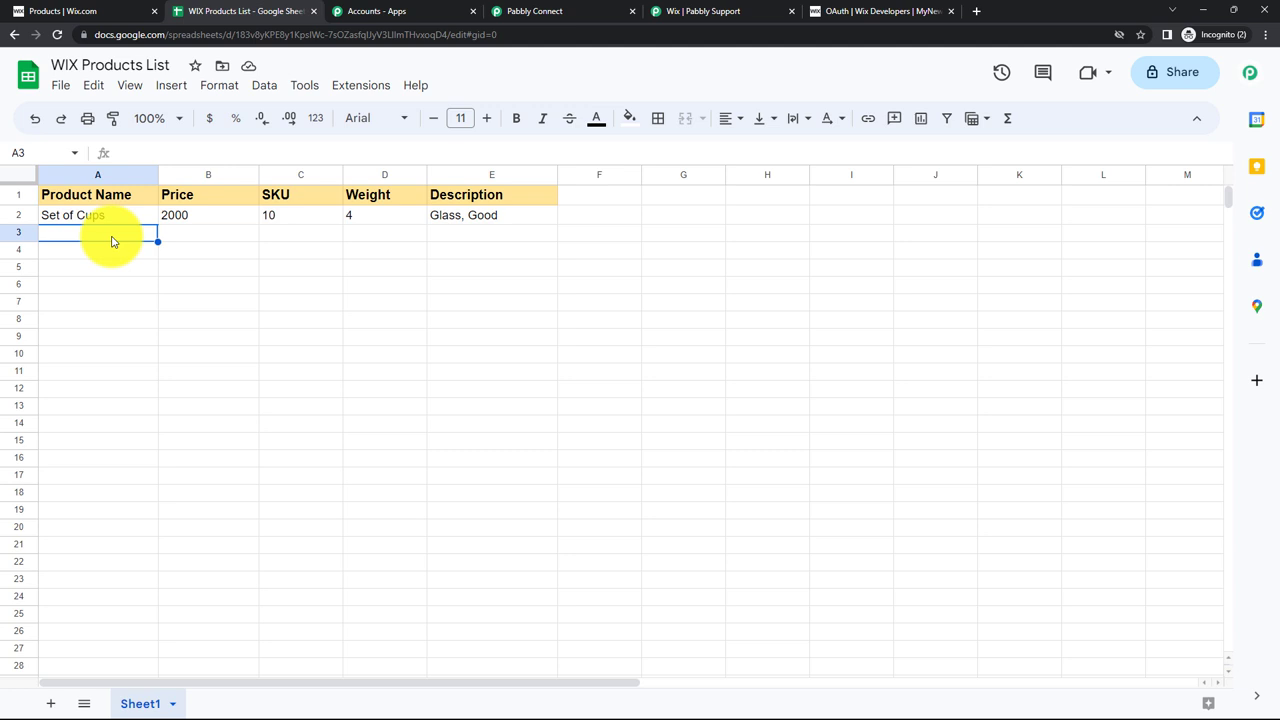
- Fill cells A3–E3 with Set of Glass, 1000, 5, 6 and Goods
text(Set of Glass)
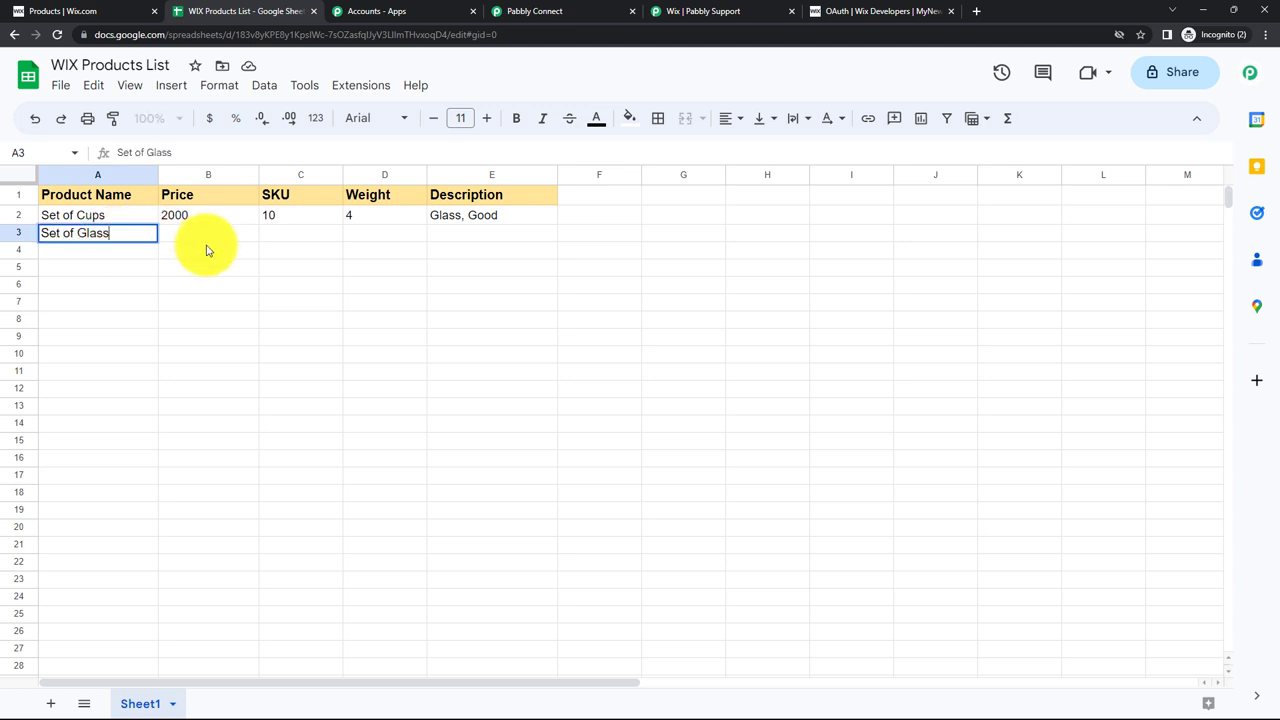
click(208, 240)
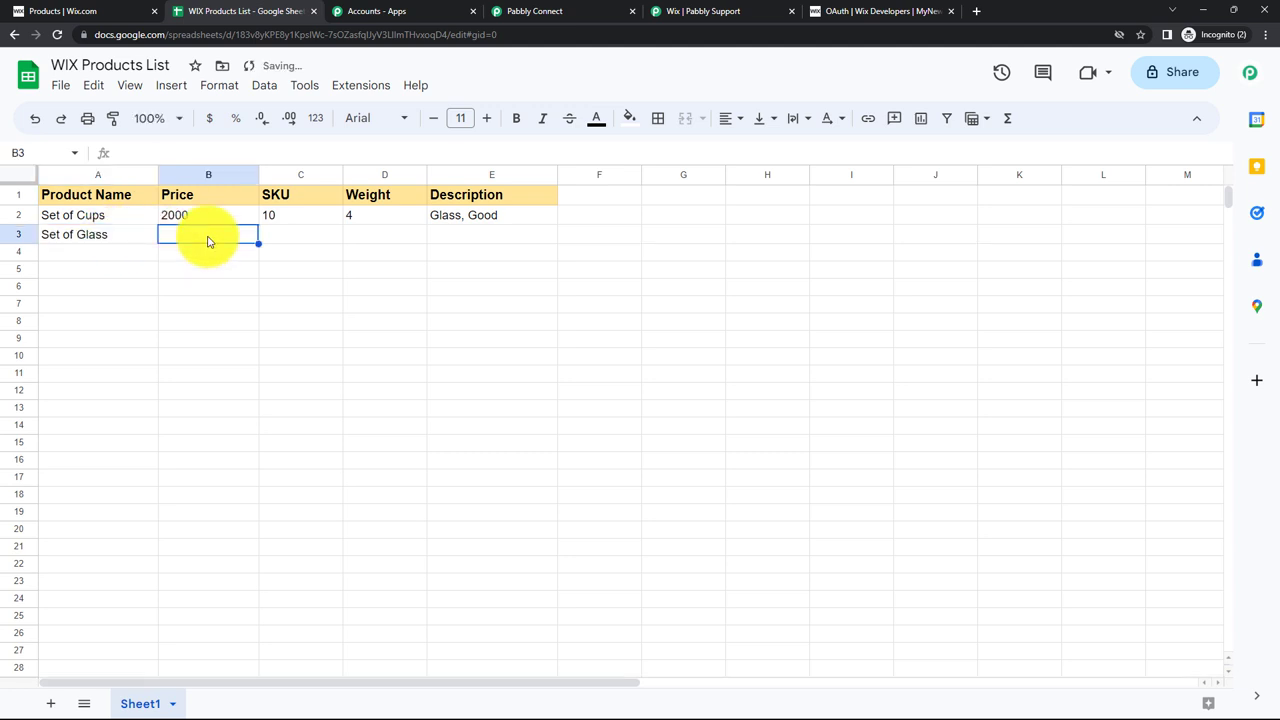
text(1000)
click(280, 240)
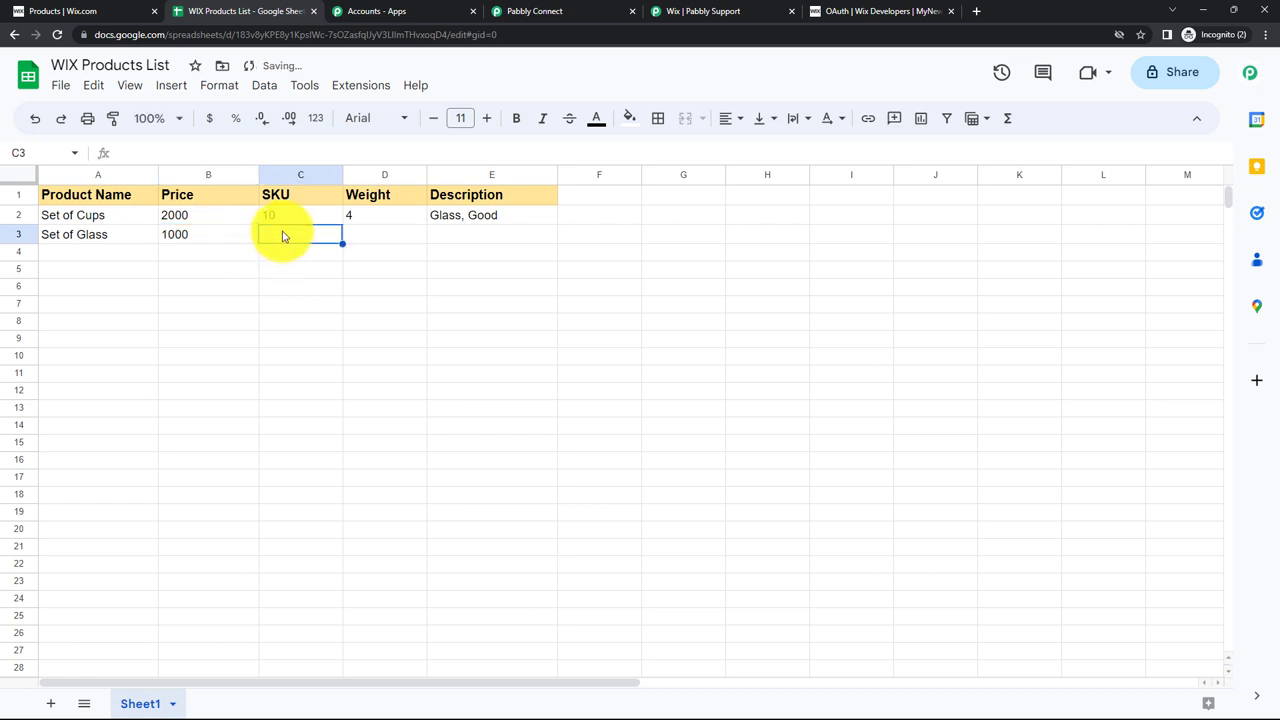
text(5)
click(362, 238)
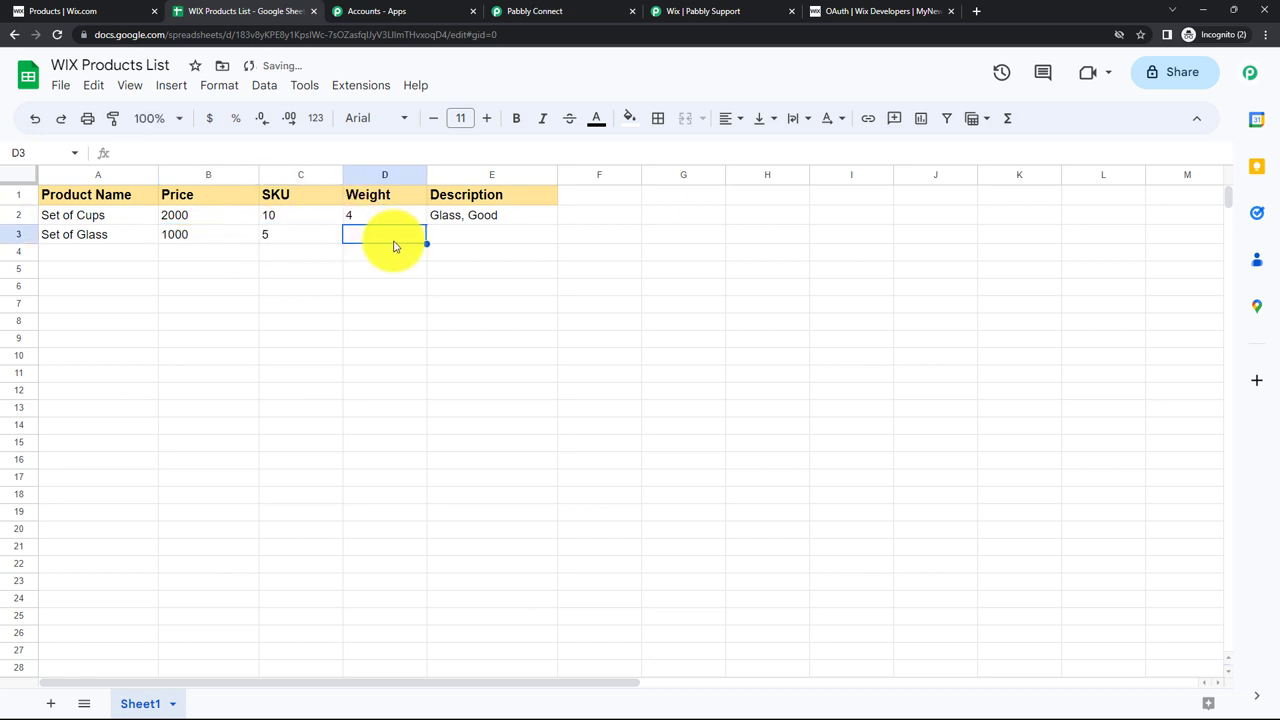
text(6)
click(461, 241)
text(G)
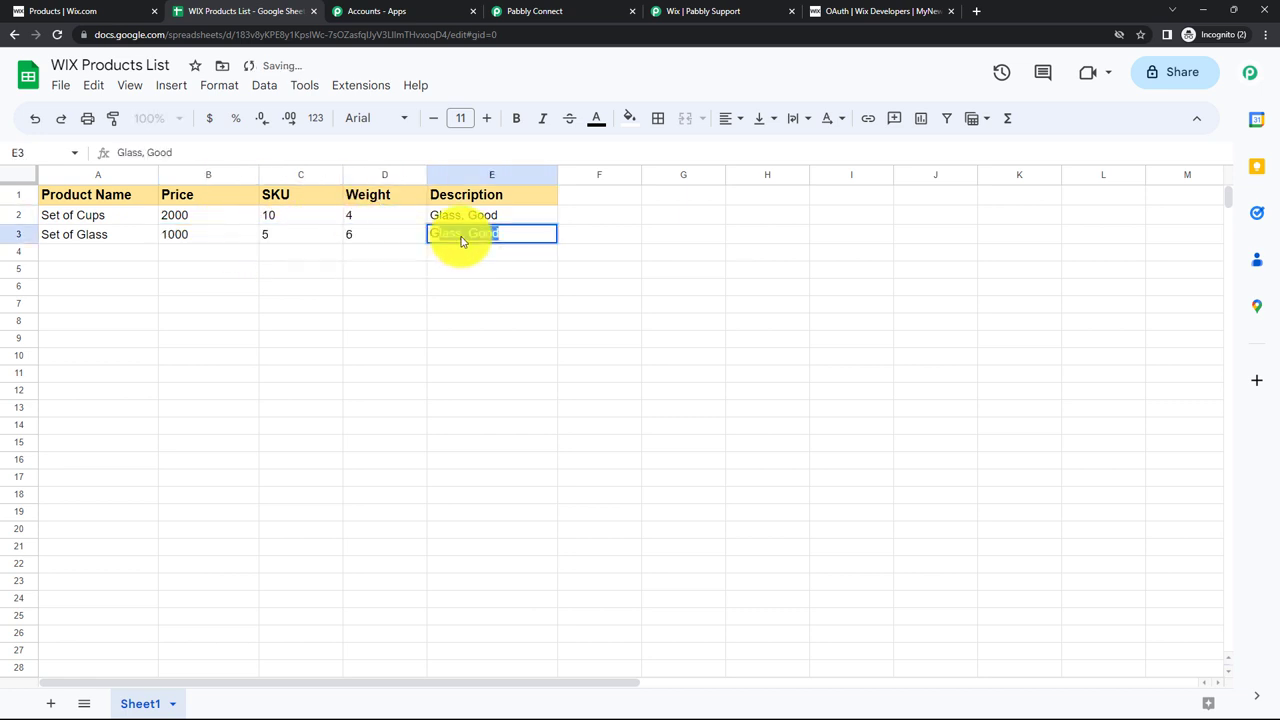
text(oods)
click(472, 272)
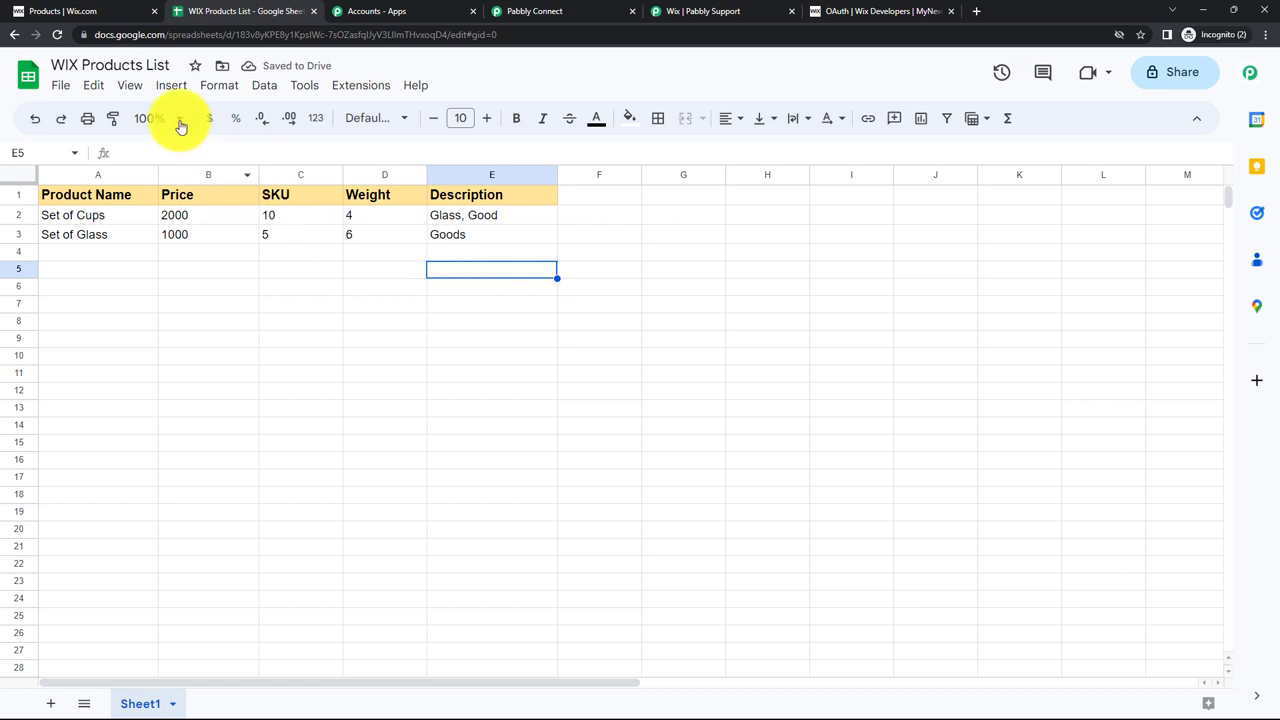
- Reload the Wix product list to confirm Set of Glass (SKU 5, ₹1,000.00) is listed
click(70, 12)
click(59, 36)
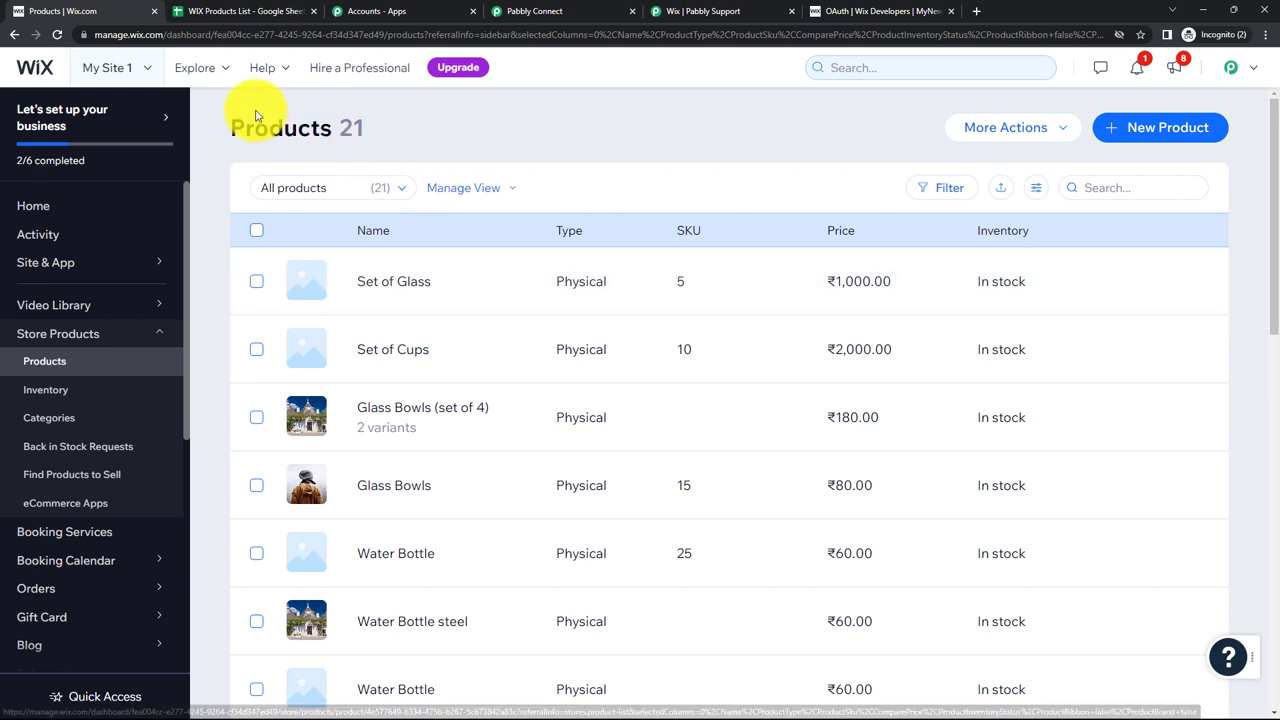
click(215, 12)
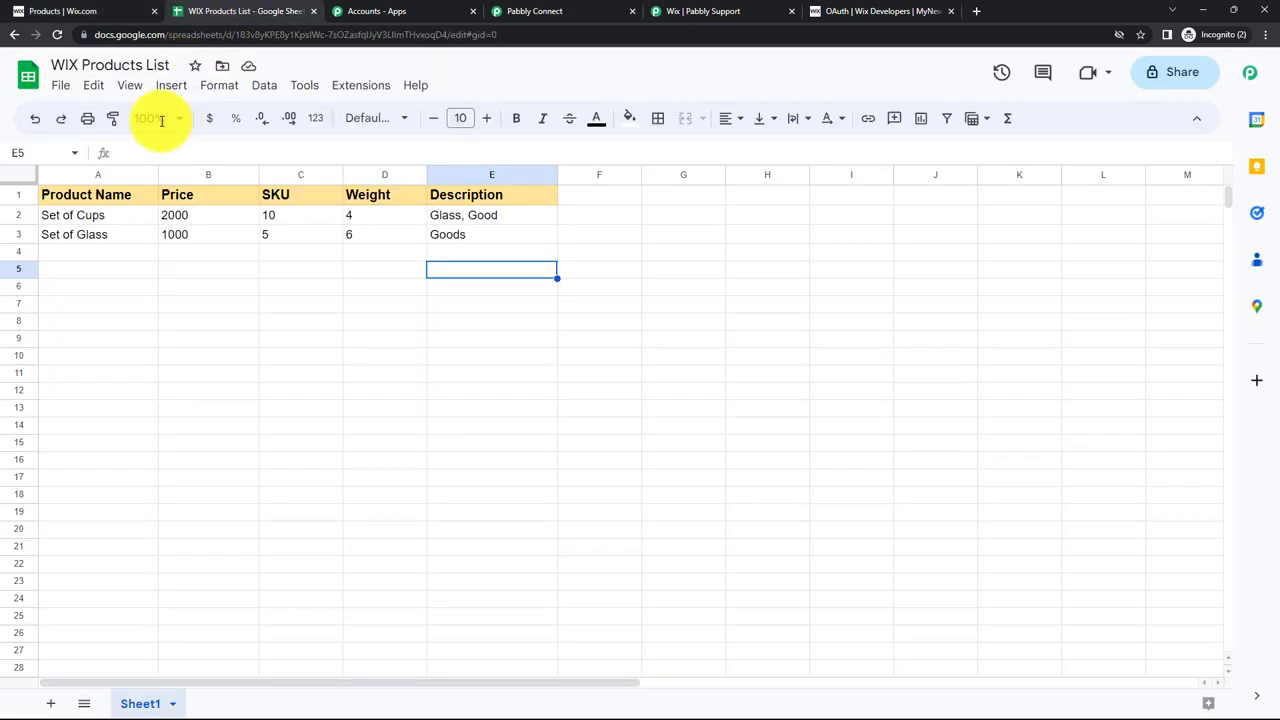
click(80, 11)
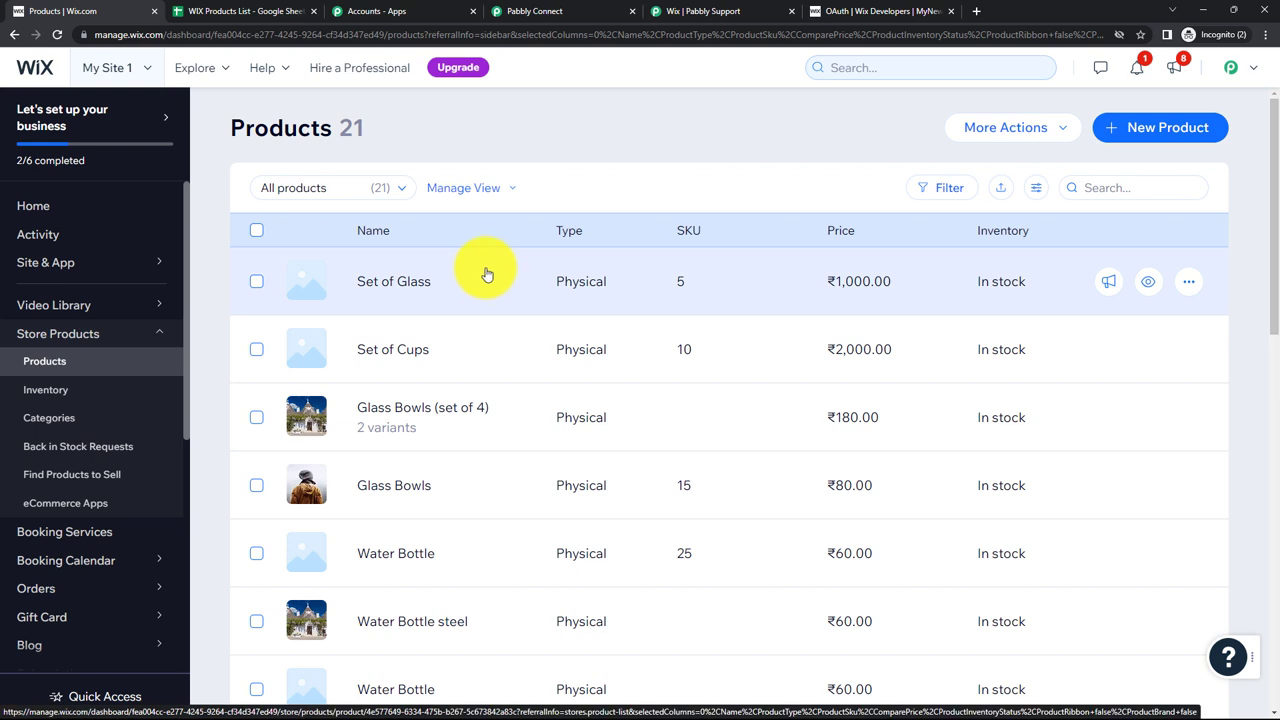
click(552, 12)
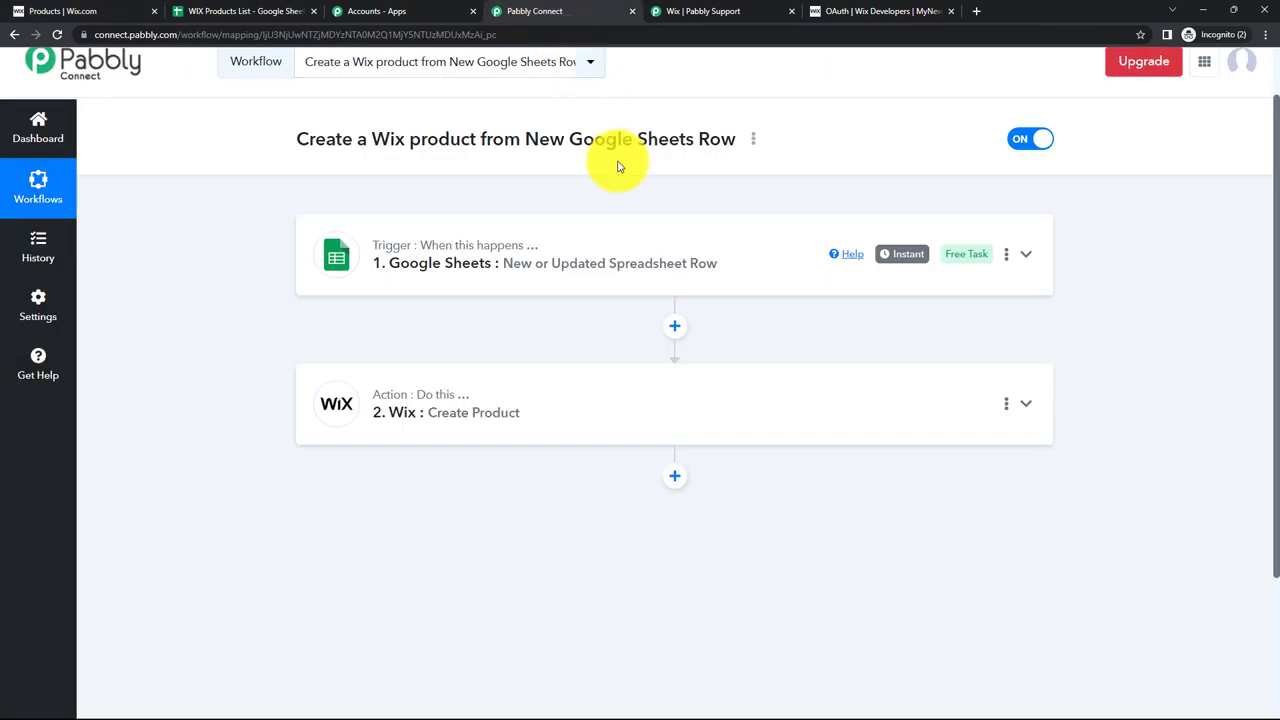
click(755, 145)
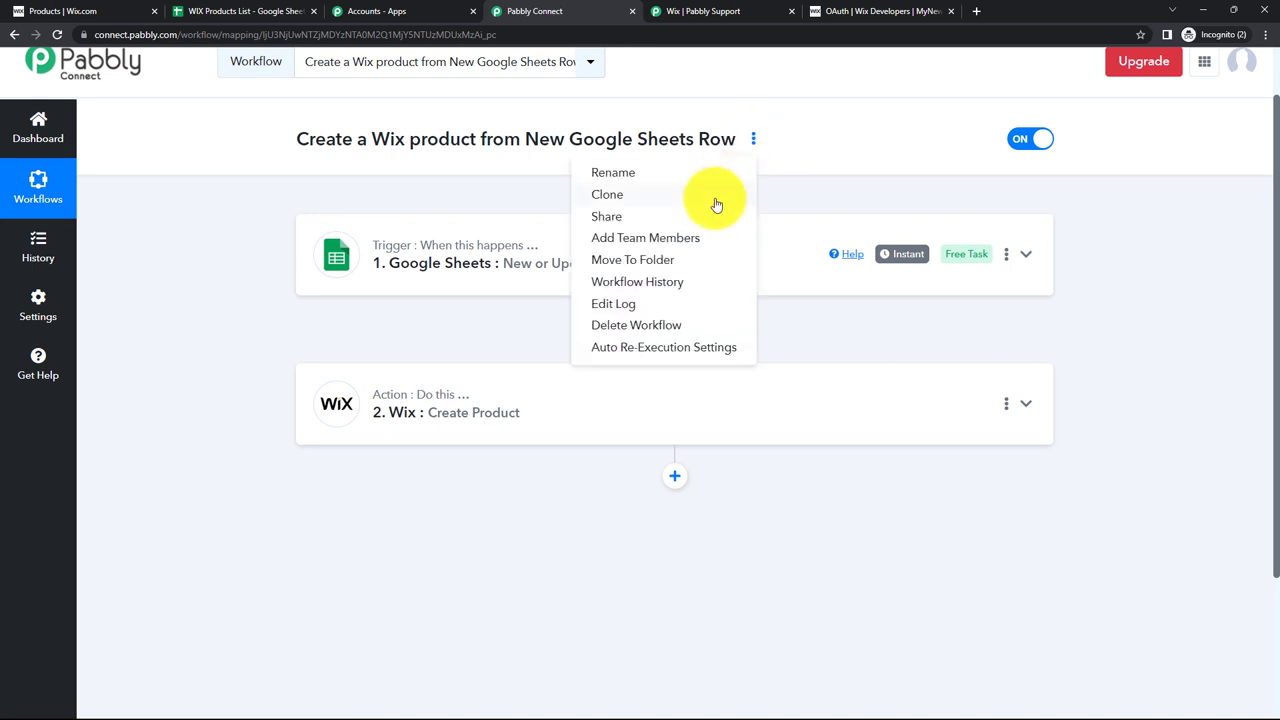
click(686, 214)
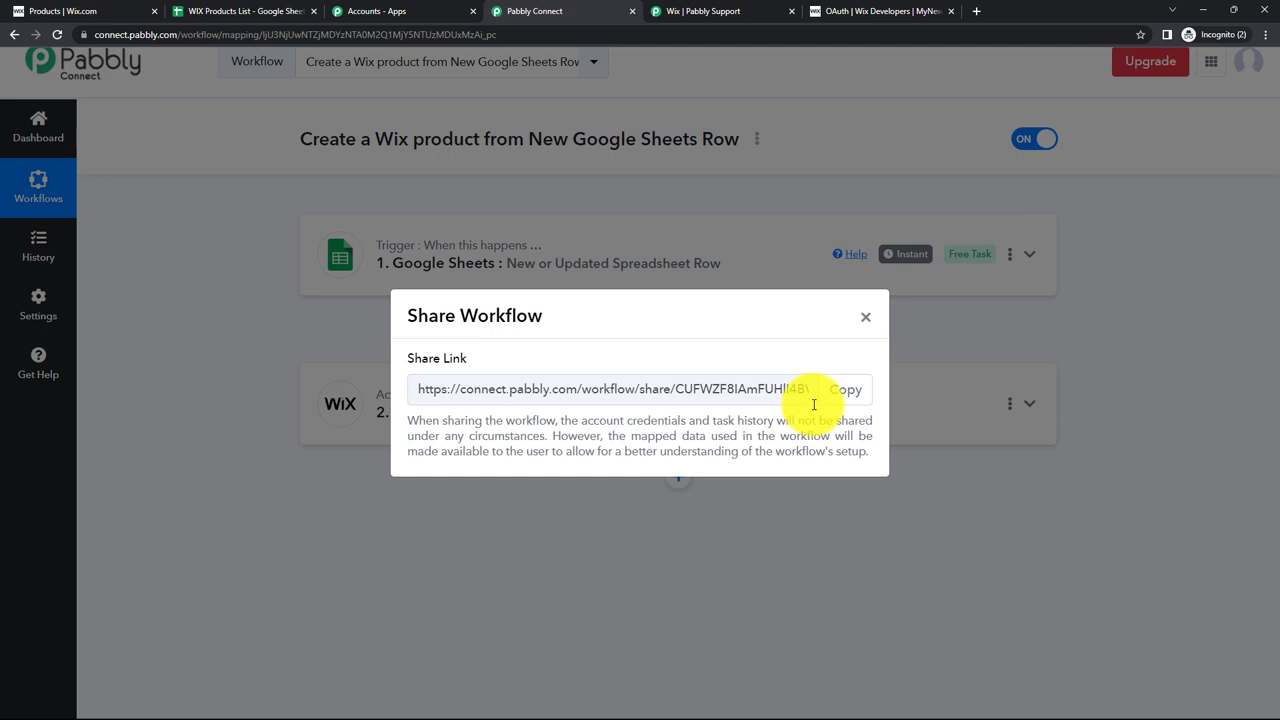
click(866, 318)
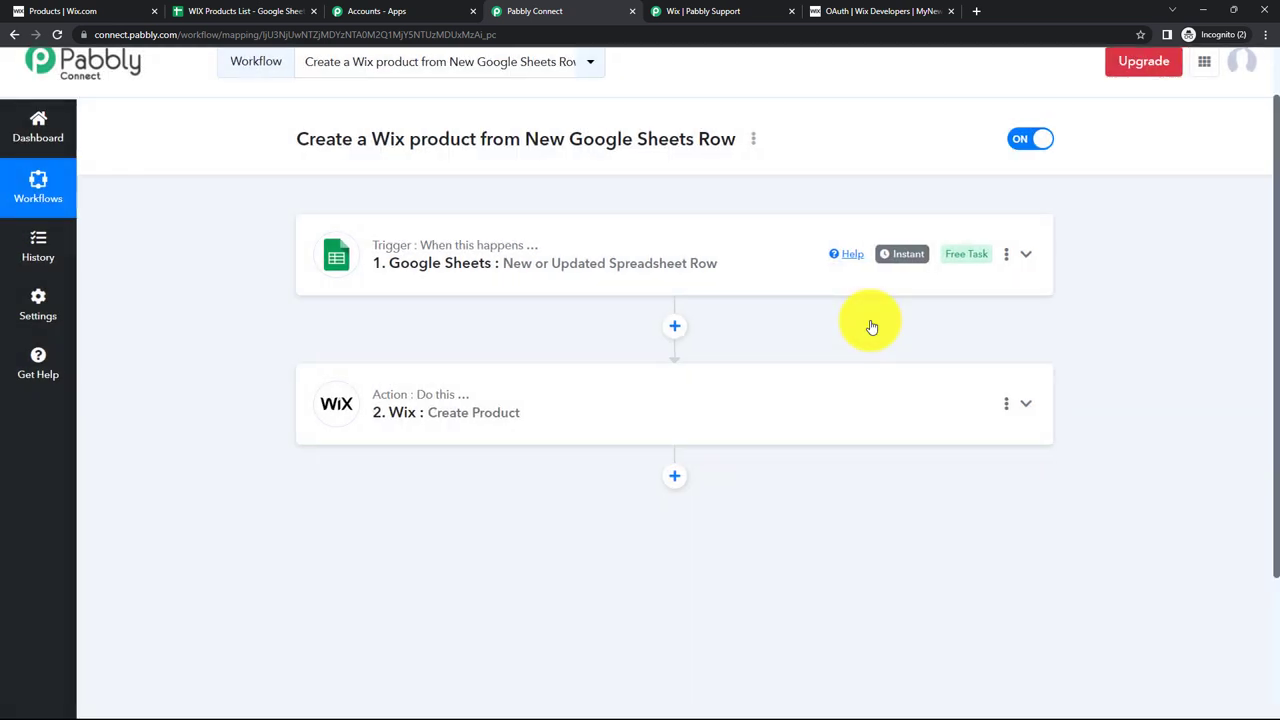